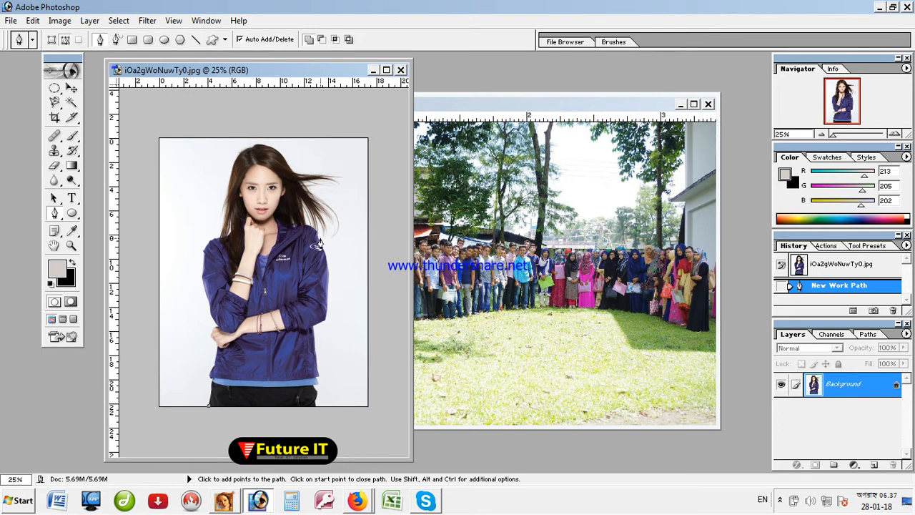
- Maximize the portrait photo's window and enlarge the jacket hem and trousers at the image's lower-left to 200%
left_click_drag(271, 69, 279, 62)
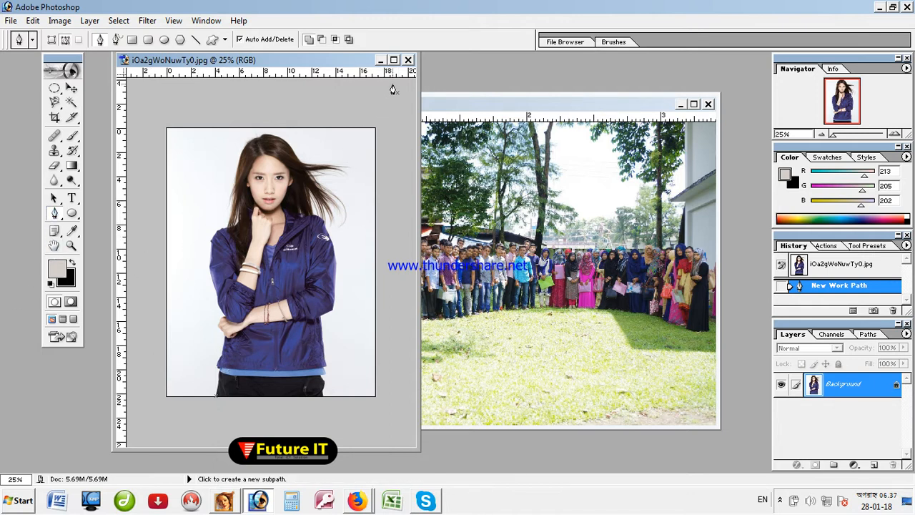
left_click(393, 60)
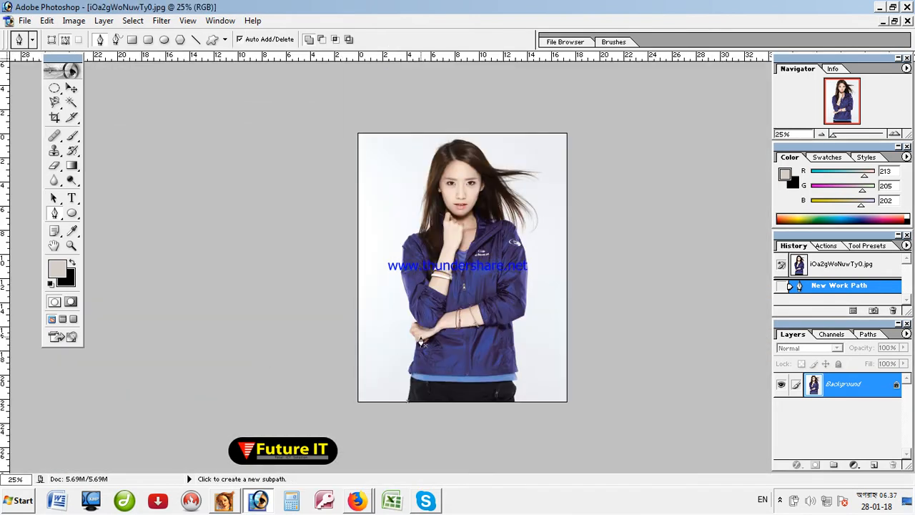
key("ctrl+plus")
key("ctrl+plus")
key("ctrl+plus")
key("ctrl+plus")
key("ctrl+plus")
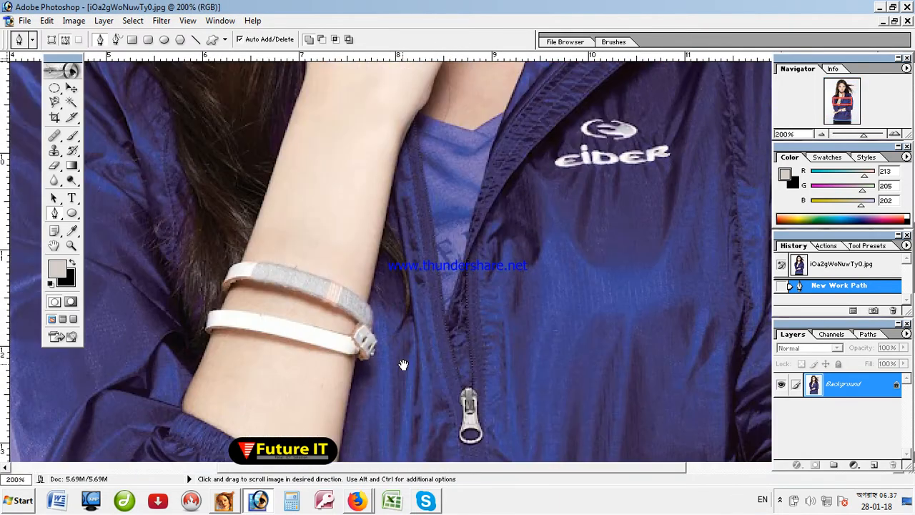
left_click_drag(403, 365, 544, 217)
left_click_drag(319, 347, 464, 106)
left_click_drag(379, 348, 413, 154)
left_click_drag(450, 361, 419, 219)
left_click_drag(429, 310, 417, 165)
left_click_drag(405, 368, 422, 368)
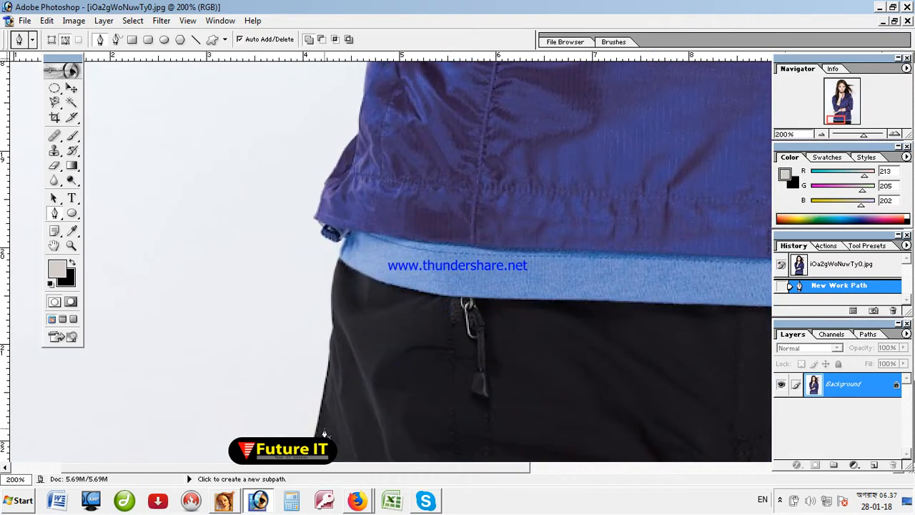
- Continue the Pen path from the photo's bottom edge up the trousers' left side to the light-blue shirt hem
left_click(310, 467)
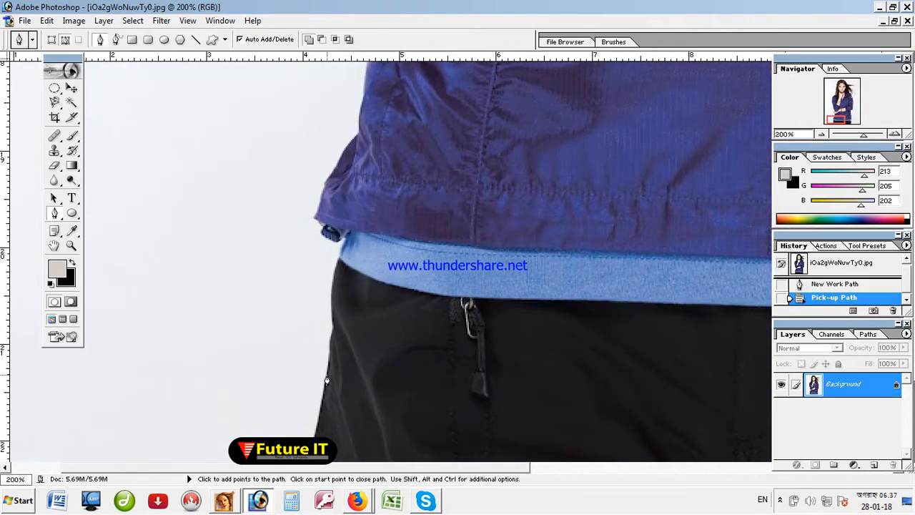
left_click(333, 330)
left_click_drag(333, 331, 337, 270)
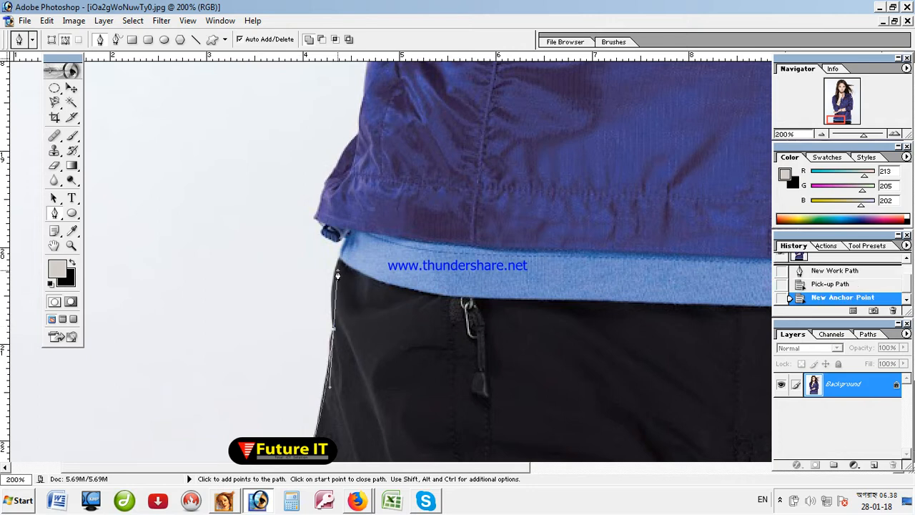
left_click(333, 332)
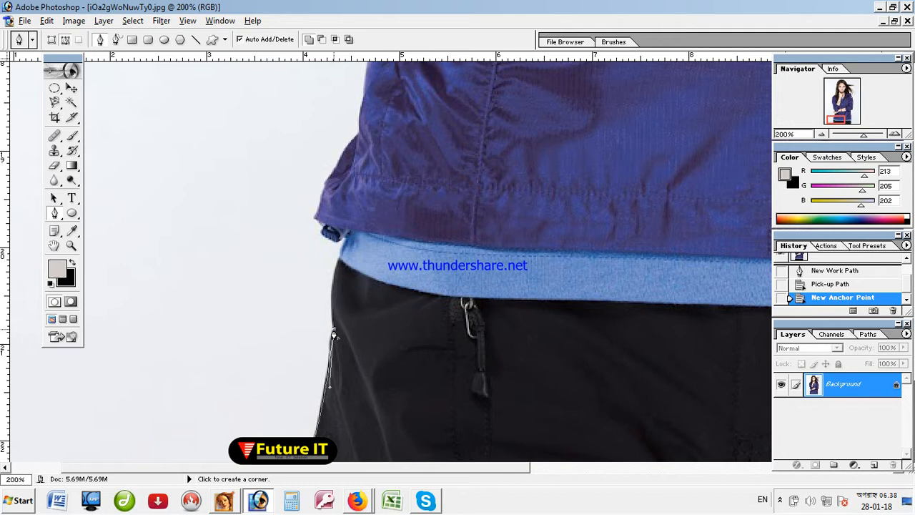
left_click_drag(347, 243, 370, 213)
left_click(348, 244)
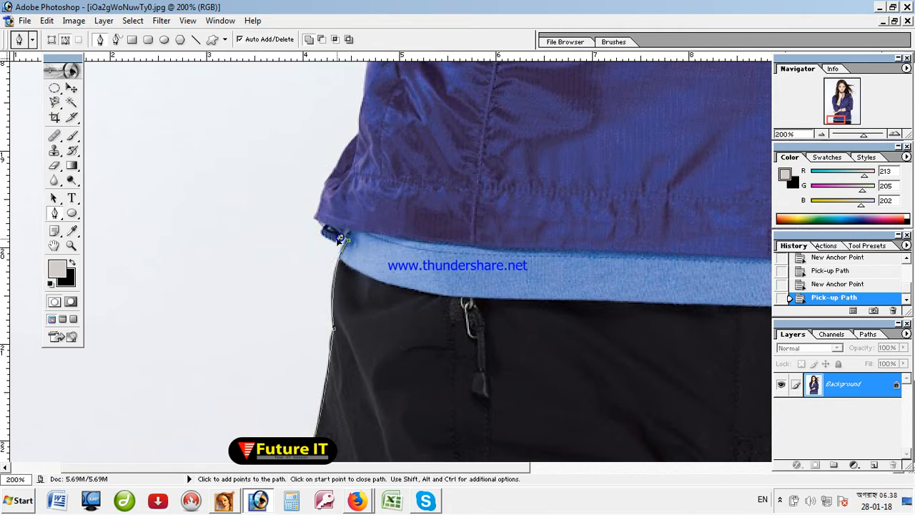
- Extend the path around the small drawstring toggle to the jacket hem's lower-left corner
left_click(341, 241)
left_click(340, 241)
left_click(328, 240)
left_click(328, 241)
left_click_drag(323, 226, 328, 219)
left_click(324, 226, "alt")
left_click(315, 218)
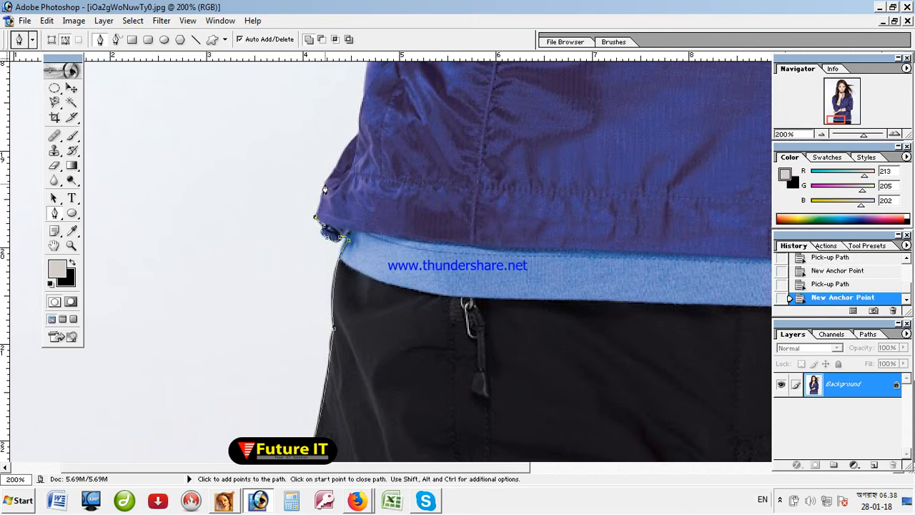
- Trace the flared lower-left edge of the jacket up to the notch above the hem, with corner breaks at the anchors
left_click_drag(325, 185, 326, 172)
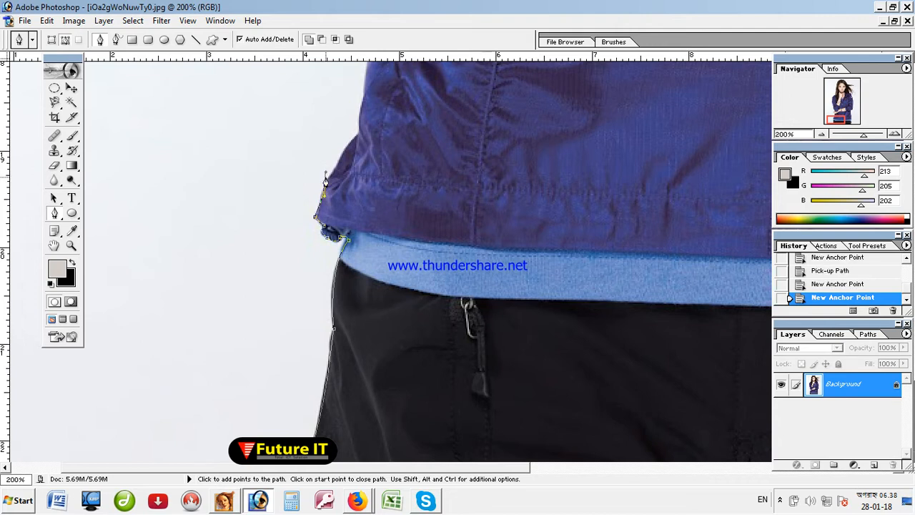
left_click(325, 186, "alt")
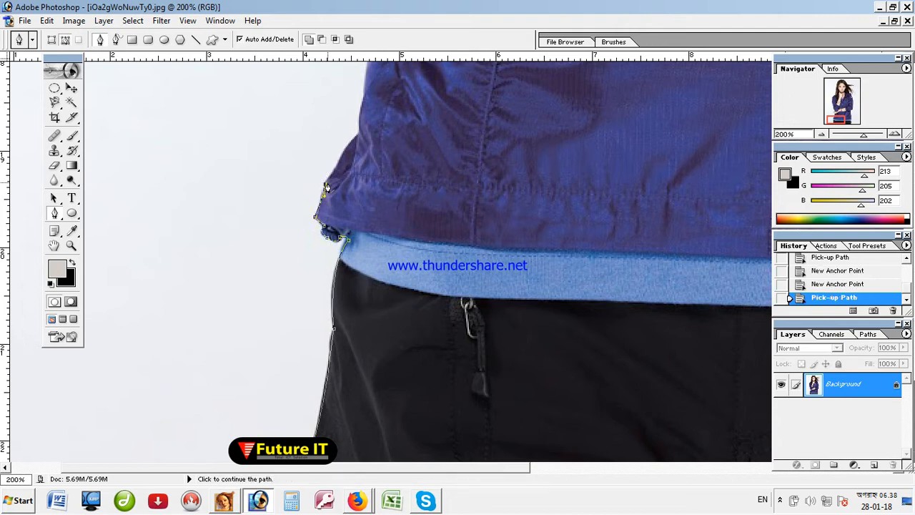
key("ctrl+plus")
left_click_drag(296, 154, 300, 292)
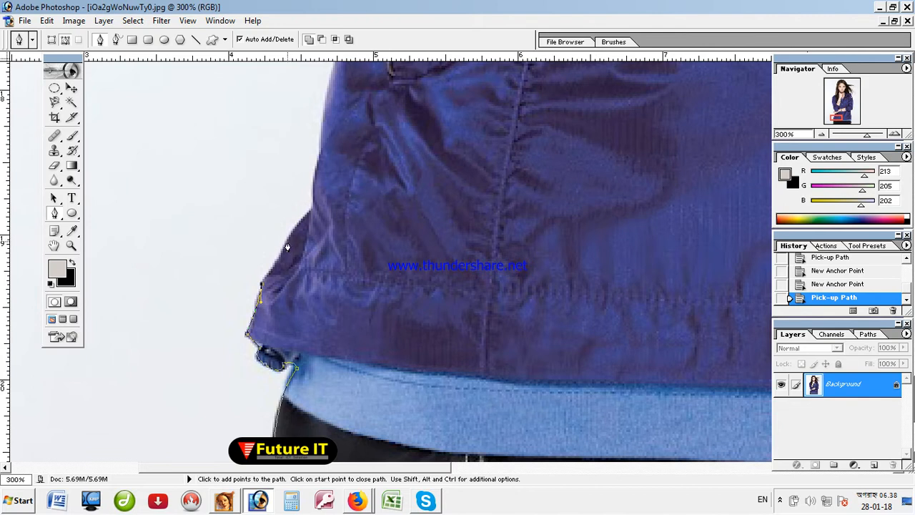
left_click(297, 217)
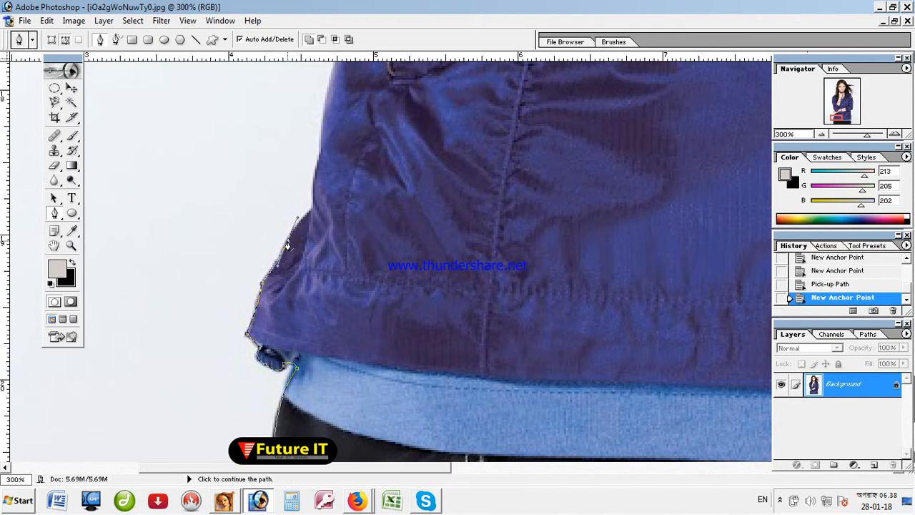
left_click(287, 246)
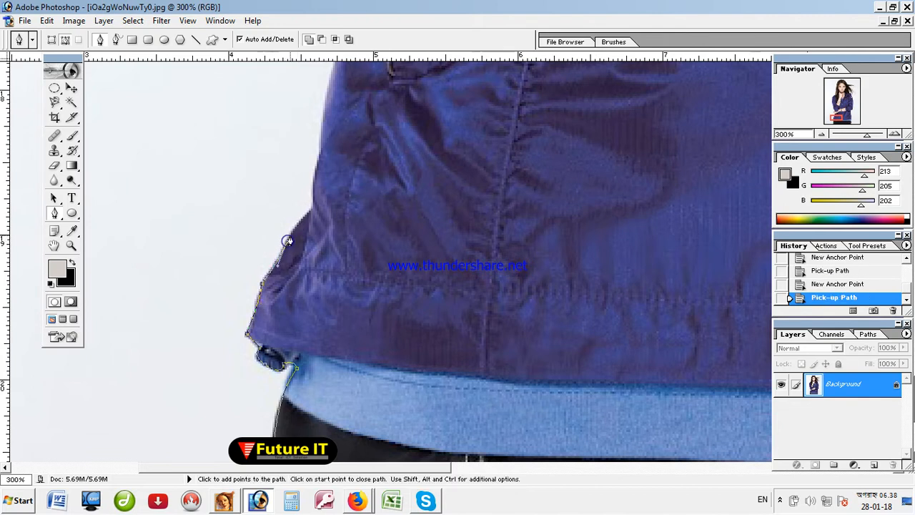
left_click_drag(311, 209, 325, 193)
left_click(312, 210)
- Trace the jacket's left side from the notch above the hem up to the underside of the hand
key("ctrl+plus")
left_click_drag(307, 178, 319, 278)
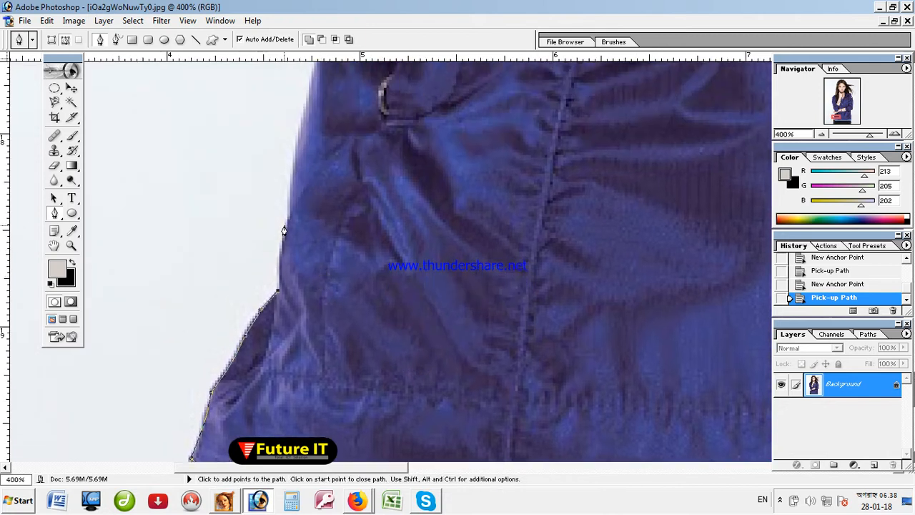
left_click_drag(288, 228, 291, 351)
left_click(288, 223, "alt")
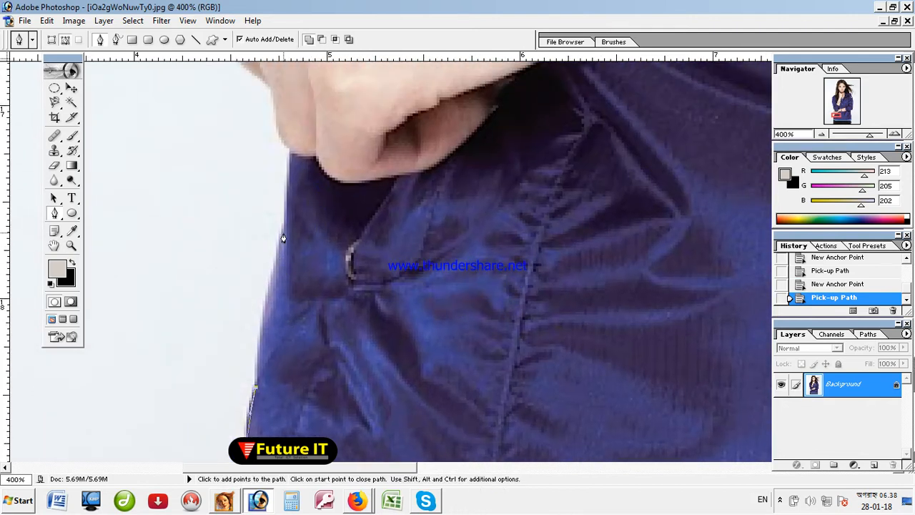
left_click_drag(284, 232, 270, 250)
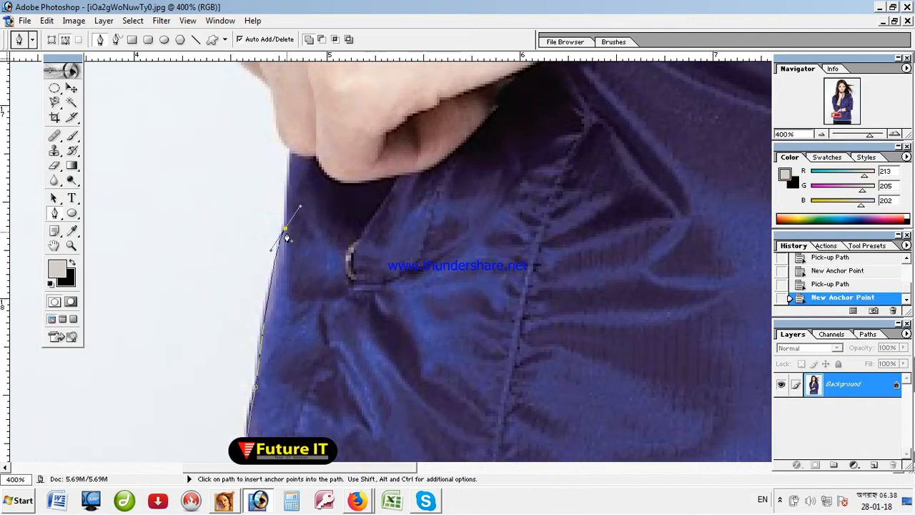
left_click(286, 229, "alt")
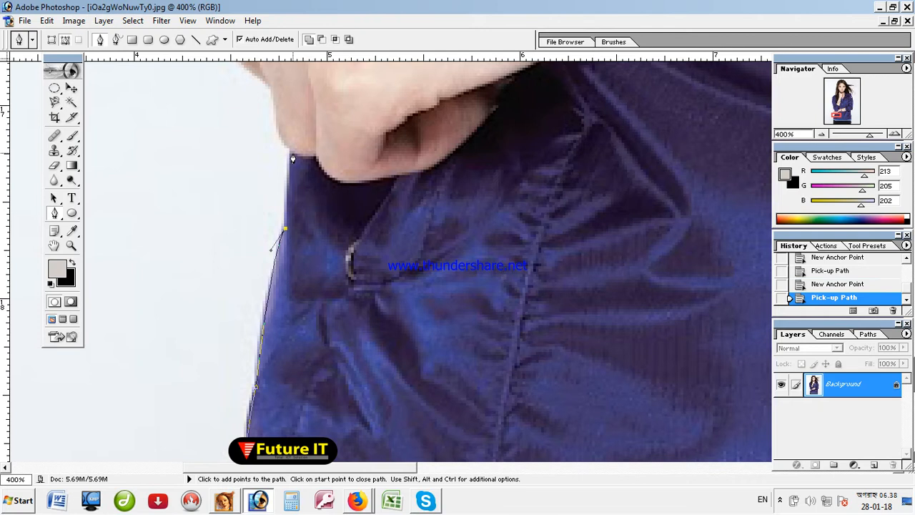
left_click(290, 157)
- Add a curved segment along the lower finger and adjust its anchor points and handle to fit the edge
left_click_drag(307, 139, 296, 282)
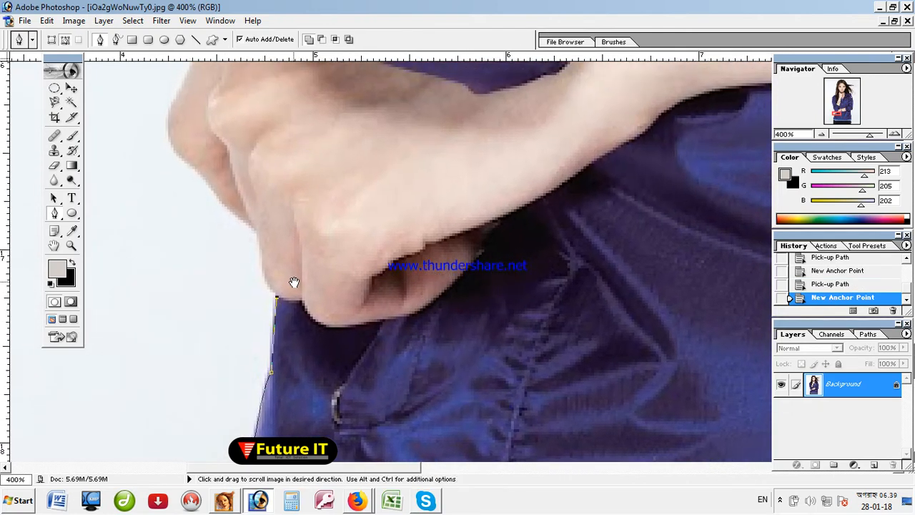
left_click_drag(257, 233, 249, 183)
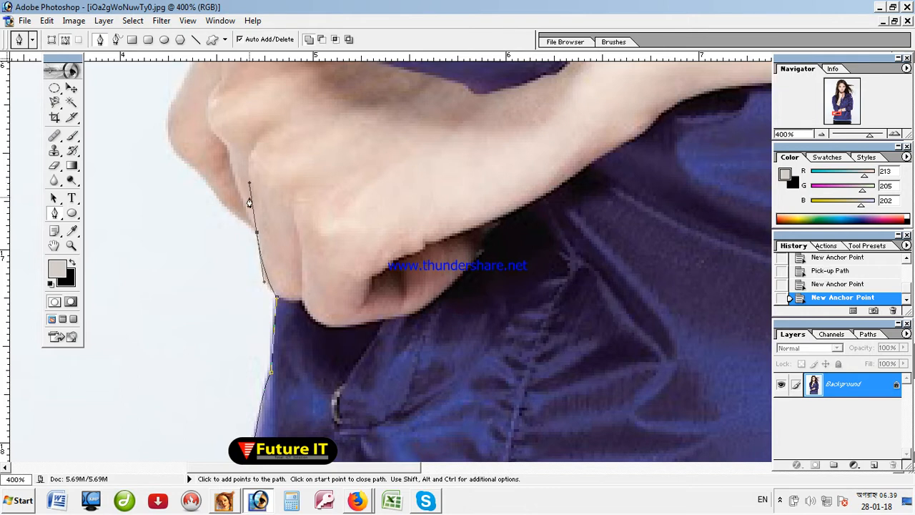
left_click(257, 233)
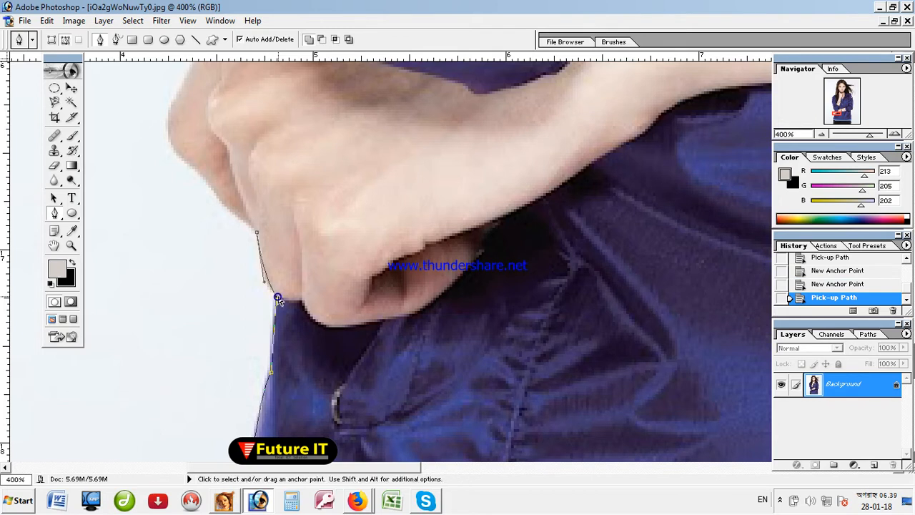
mouse_move(276, 292)
left_mouse_down()
mouse_move(263, 282)
mouse_move(264, 299)
left_mouse_up()
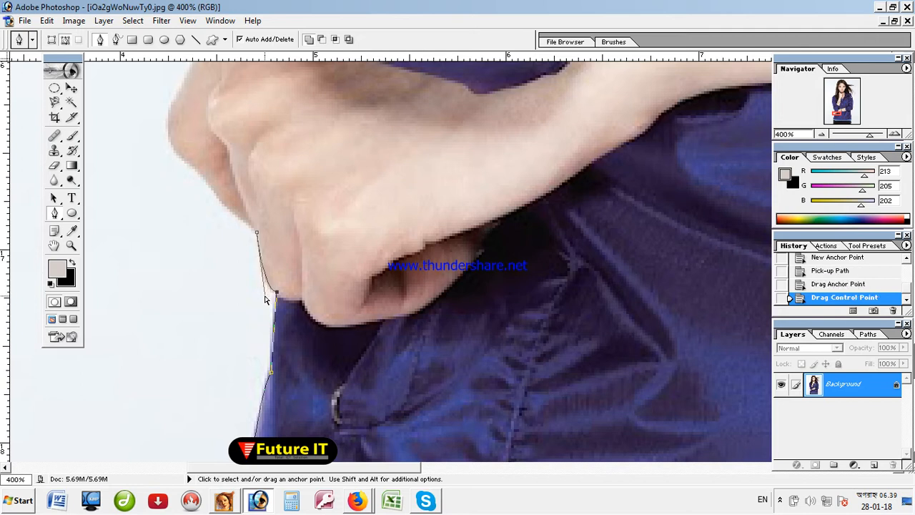
left_click(259, 234)
key("ctrl+z")
left_click_drag(257, 232, 259, 235)
mouse_move(272, 296)
left_mouse_down()
mouse_move(268, 305)
mouse_move(263, 298)
left_mouse_up()
- Trace the fist's outer edge from the lower finger around its leftmost bulge, adjusting a curve handle to fit
left_click_drag(235, 250, 276, 351)
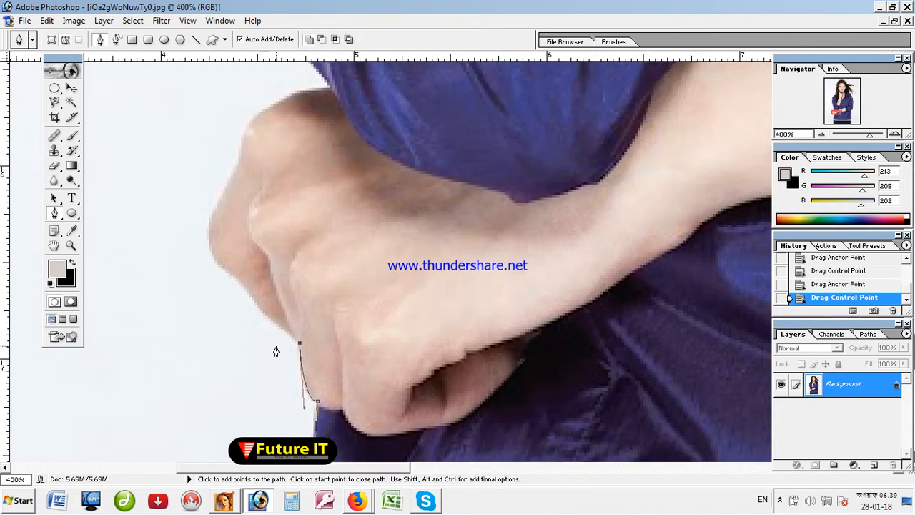
left_click(258, 304)
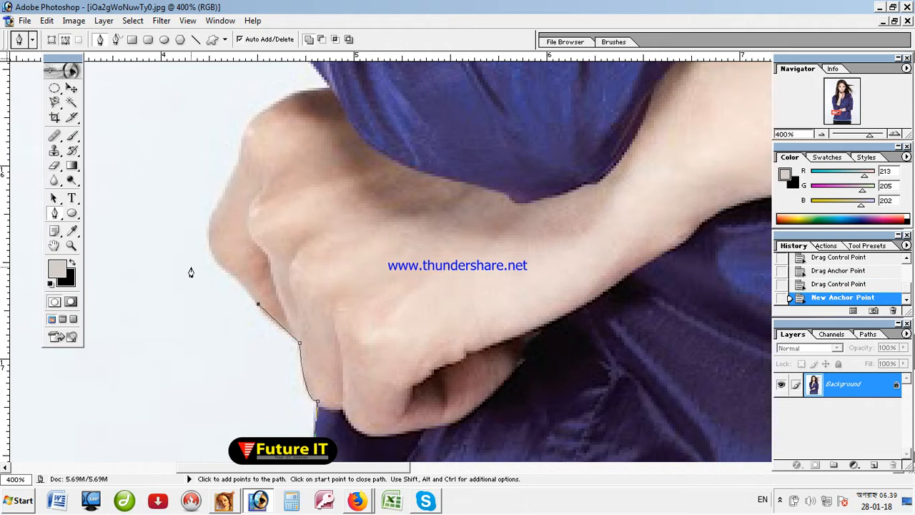
left_click_drag(213, 252, 178, 226)
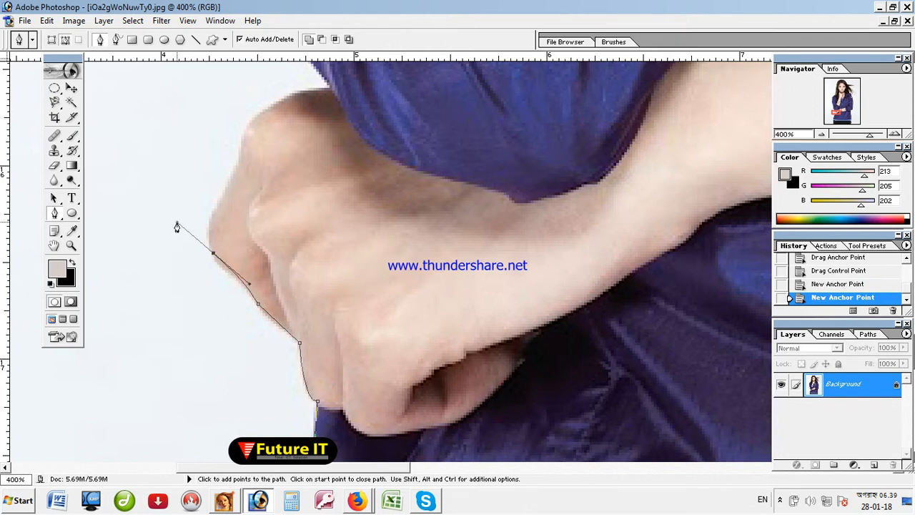
left_click(213, 254)
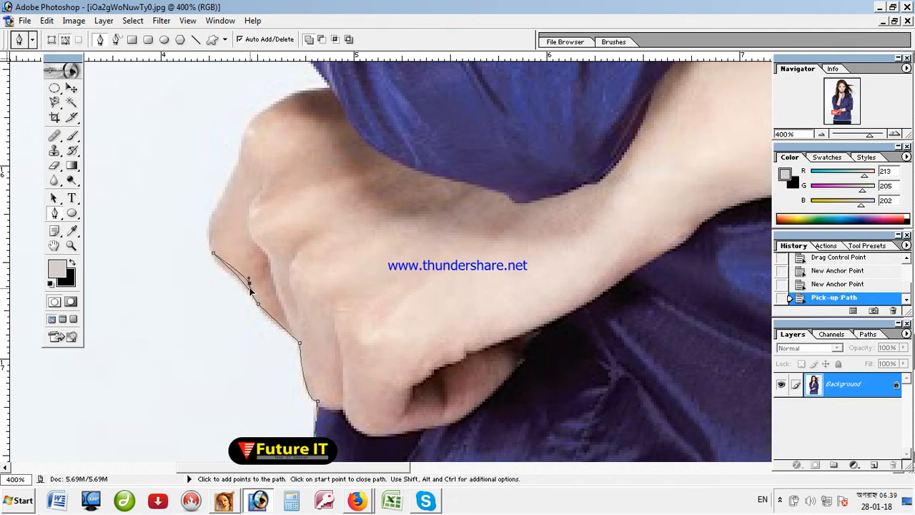
left_click_drag(249, 288, 249, 289)
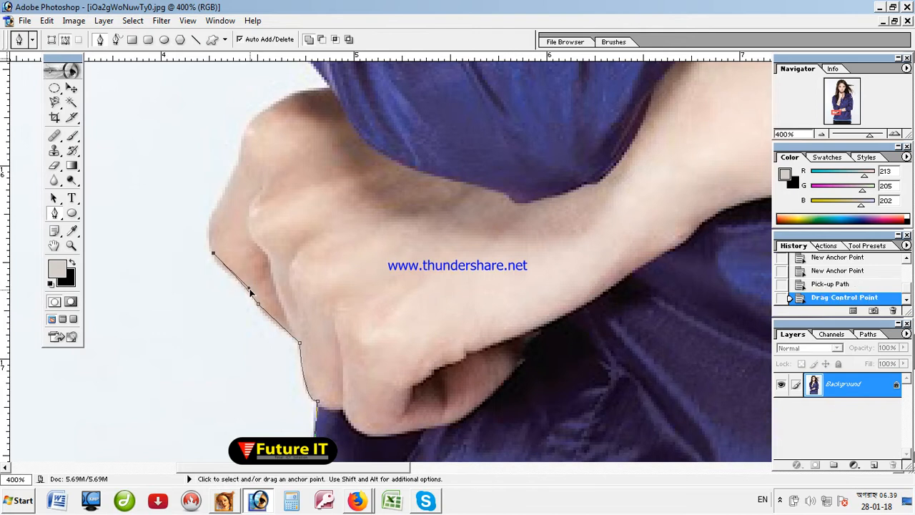
left_click(210, 224)
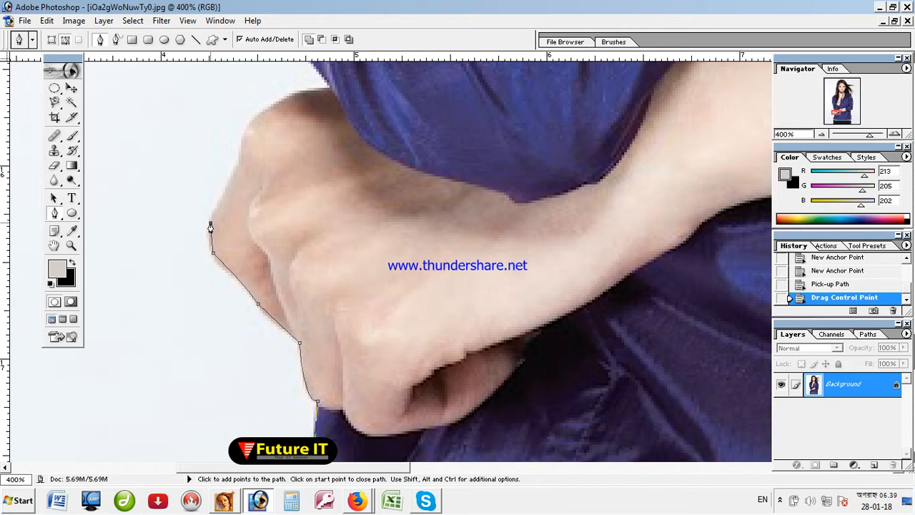
left_click_drag(211, 227, 210, 227)
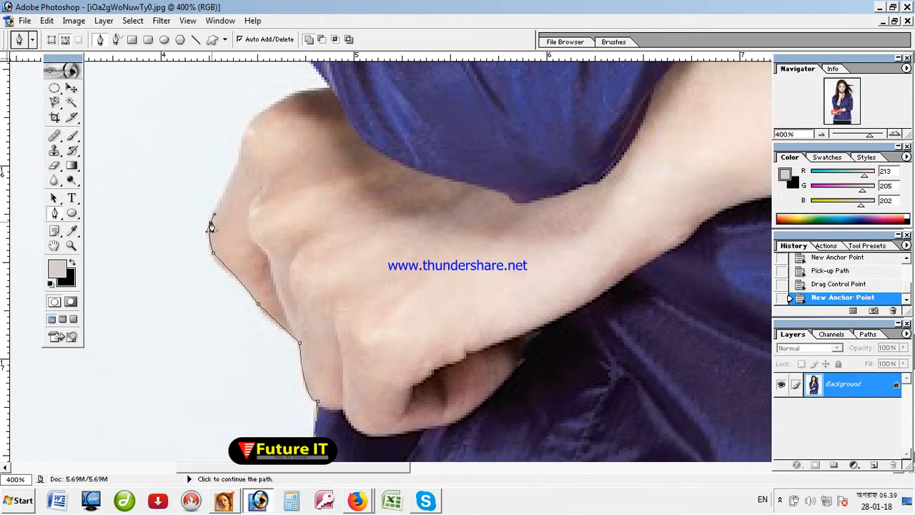
left_click(211, 226)
- Trace the knuckle and the top of the fist to where the hand meets the jacket sleeve
scroll(223, 206, "up", 3)
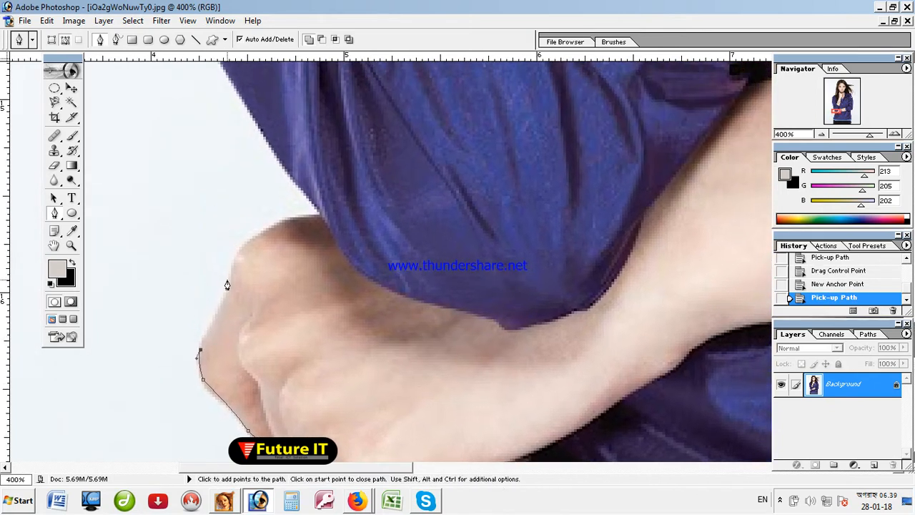
left_click_drag(233, 263, 231, 234)
left_click(233, 264, "alt")
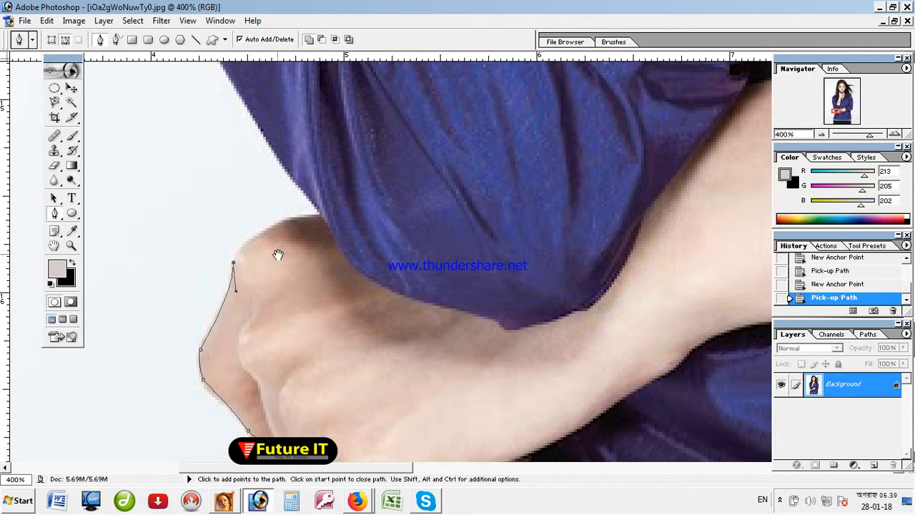
left_click_drag(278, 255, 206, 324)
left_click_drag(247, 286, 312, 283)
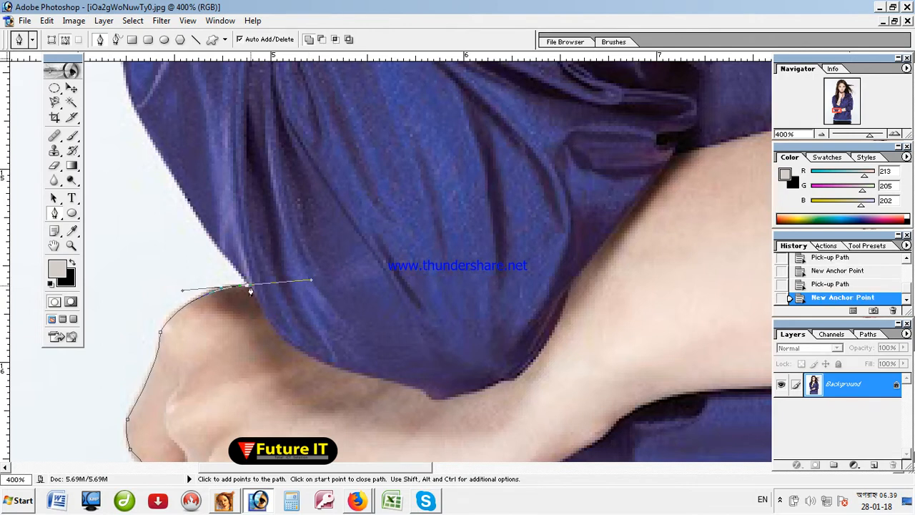
left_click(246, 286, "alt")
- Trace the sleeve's outer edge from the top of the fist up past the lower fold corner
left_click_drag(262, 258, 343, 372)
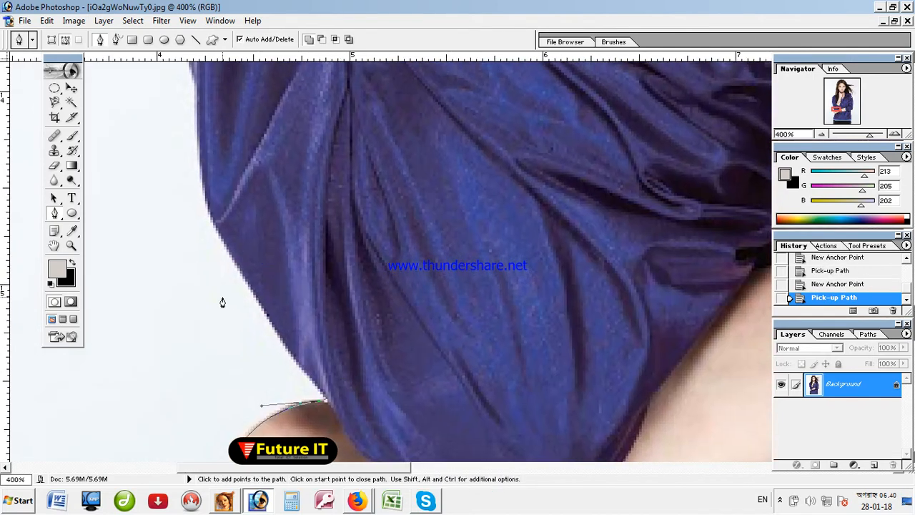
left_click_drag(214, 224, 266, 351)
left_click(217, 235)
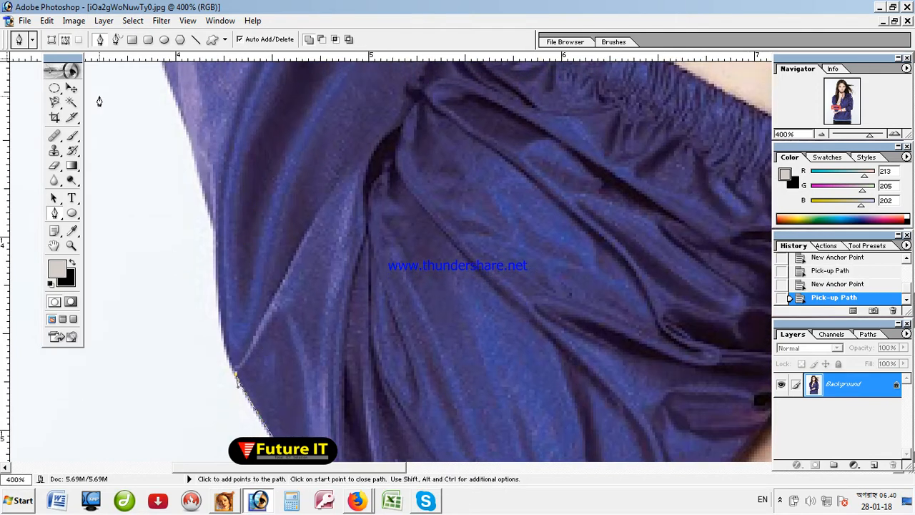
left_click_drag(213, 223, 210, 106)
left_click(213, 224)
- Extend the path up the slanted sleeve edge with two curved segments, removing each anchor's outgoing handle
left_click_drag(259, 181, 324, 372)
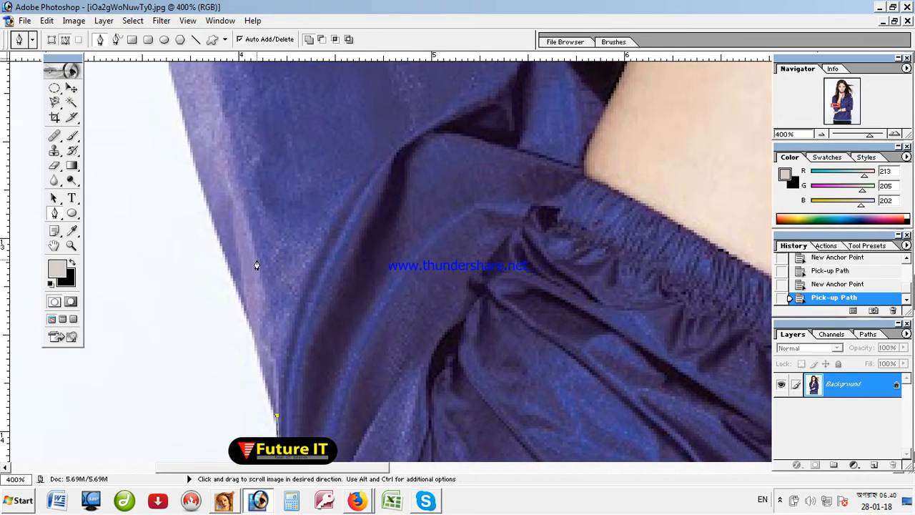
left_click_drag(200, 179, 184, 153)
key("ctrl+z")
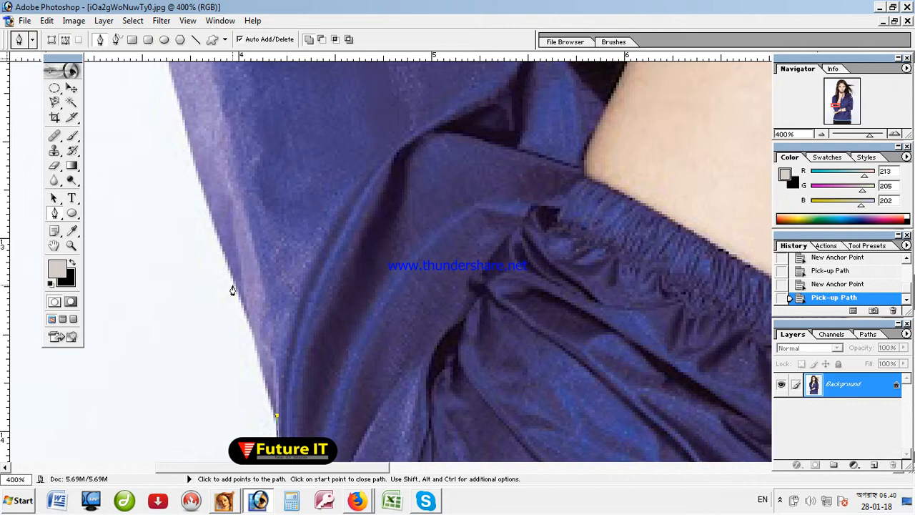
left_click_drag(239, 288, 226, 266)
left_click(239, 289)
left_click_drag(288, 212, 276, 317)
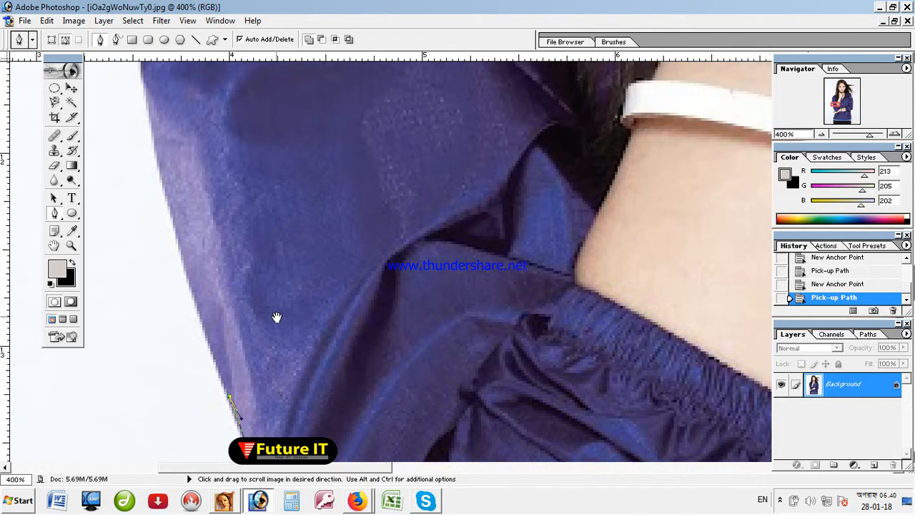
left_click_drag(170, 208, 162, 144)
left_click_drag(158, 144, 158, 146)
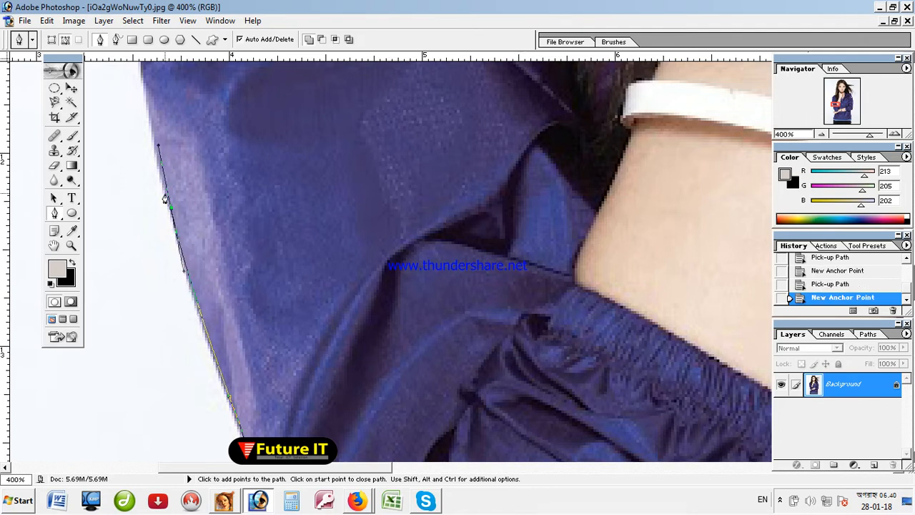
left_click(171, 207, "alt")
- Trace the sleeve edge up to the outermost elbow bulge and add a short segment just above it
left_click_drag(239, 176, 300, 351)
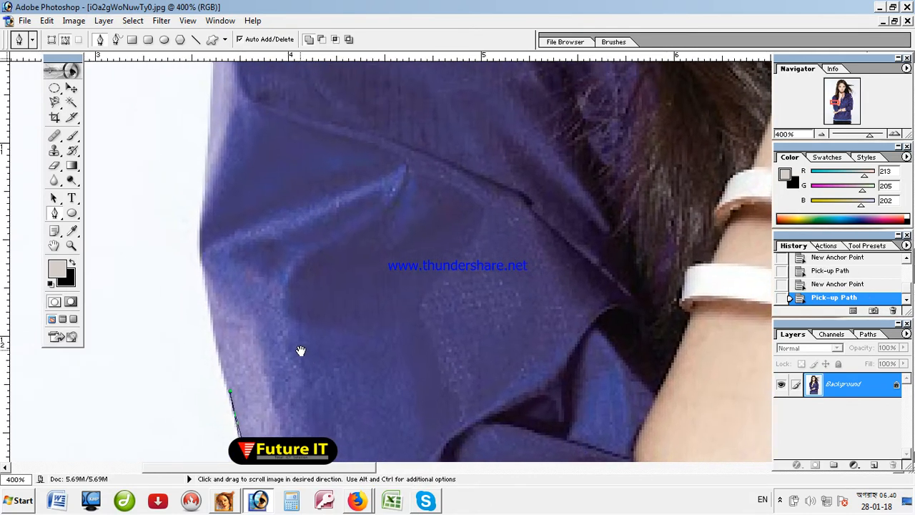
left_click(202, 262)
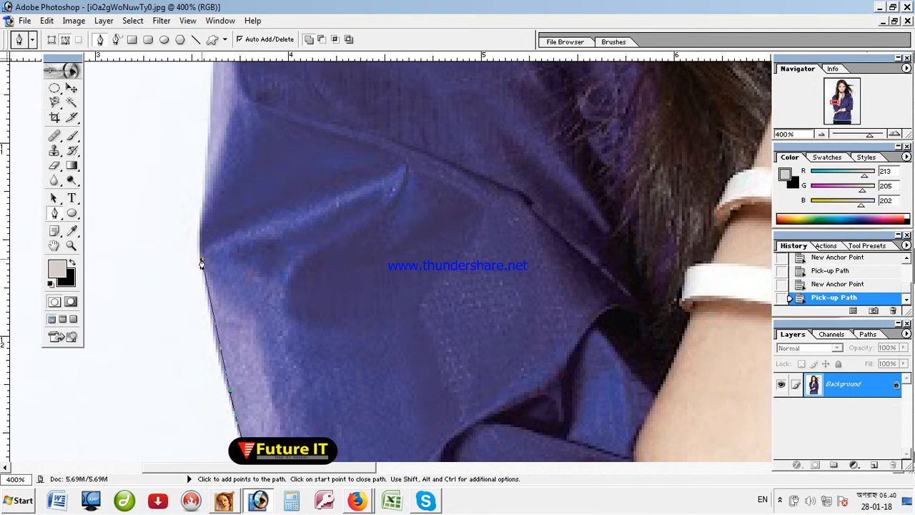
left_click_drag(203, 262, 193, 203)
left_click(202, 260, "alt")
left_click(201, 219)
key("space")
- Add a curved segment up the upper arm and shift the anchor above the elbow bulge to fit the edge
left_click_drag(258, 173, 257, 364)
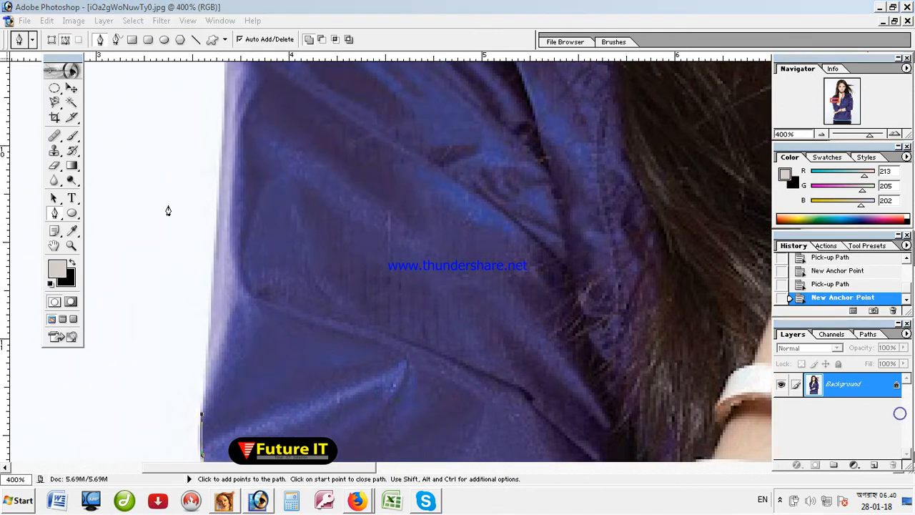
left_click_drag(221, 179, 219, 112)
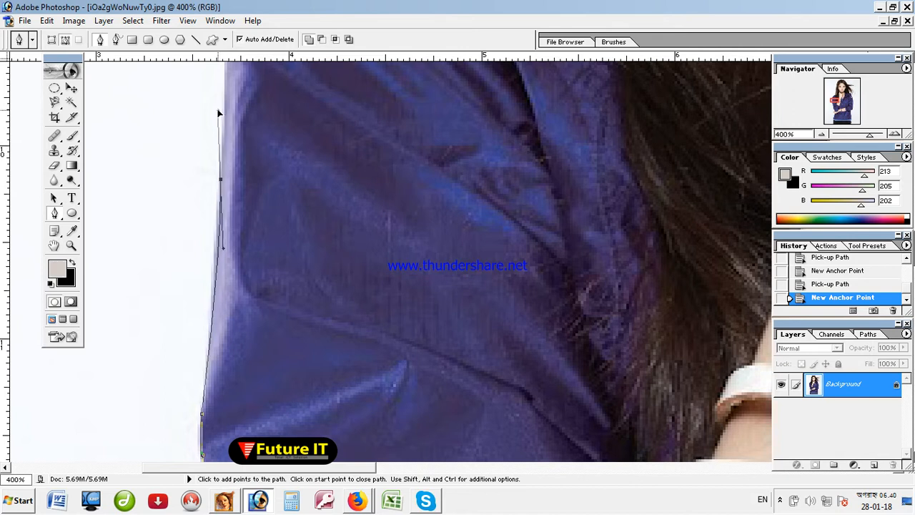
left_click(221, 179)
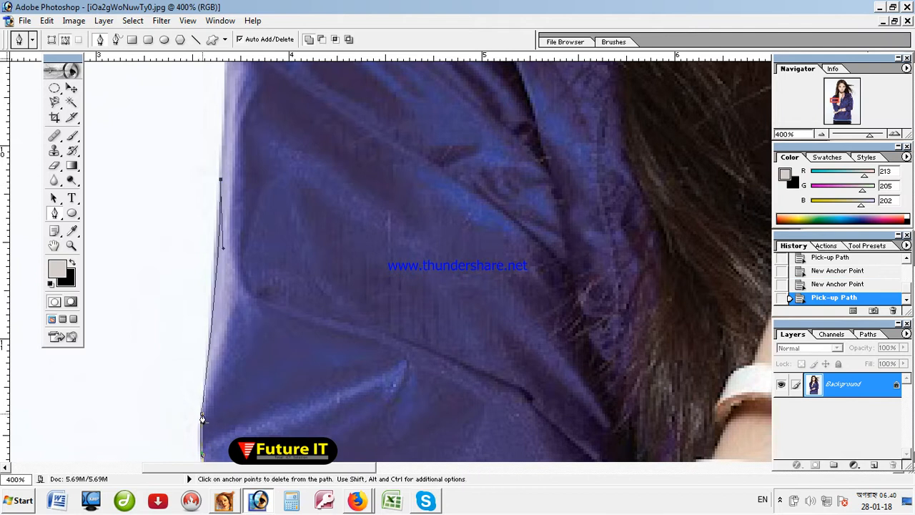
left_click(202, 414)
key("ctrl+z")
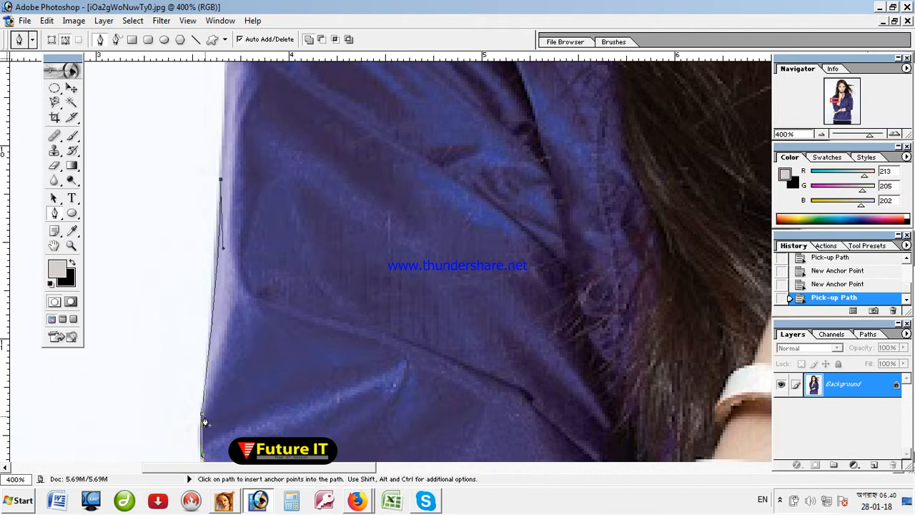
left_click_drag(202, 414, 205, 411)
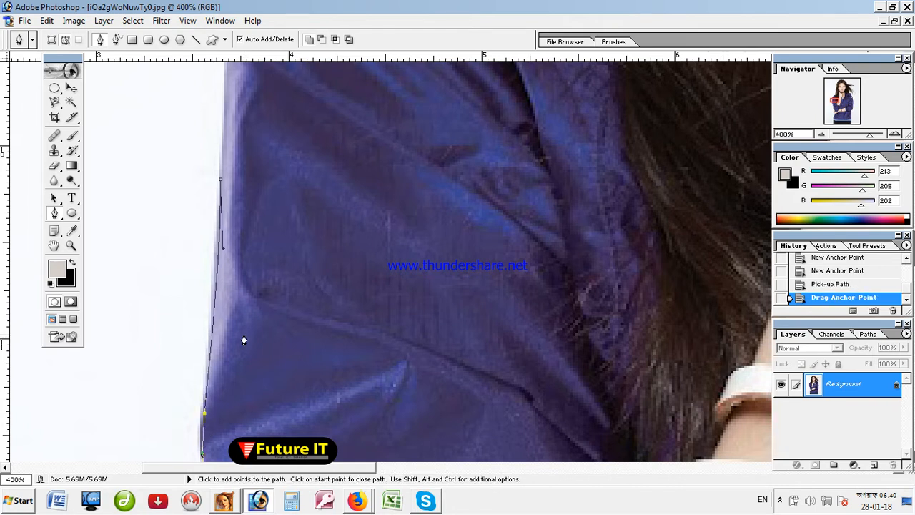
- Trace around the pointed fold below the shoulder, adjusting its anchor point and curve handle to fit
left_click_drag(260, 249, 268, 427)
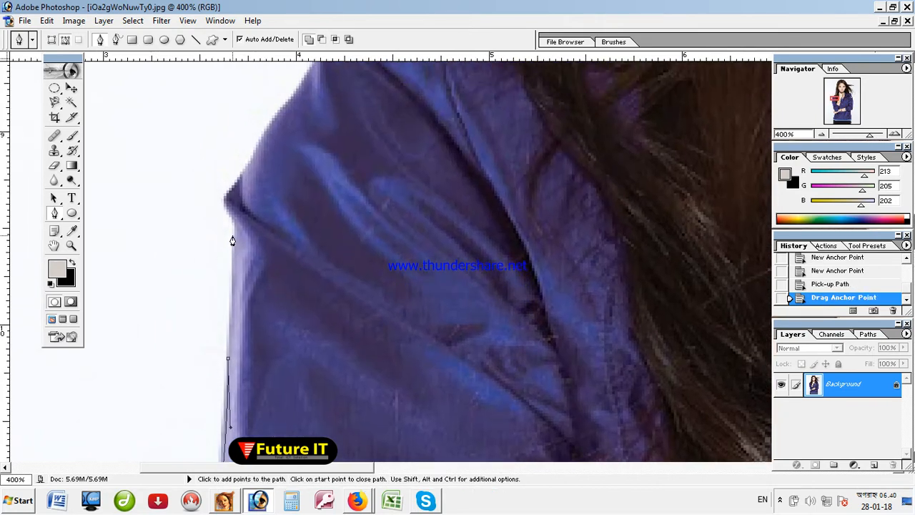
left_click(235, 231)
left_click_drag(235, 224, 201, 281)
key("ctrl+z")
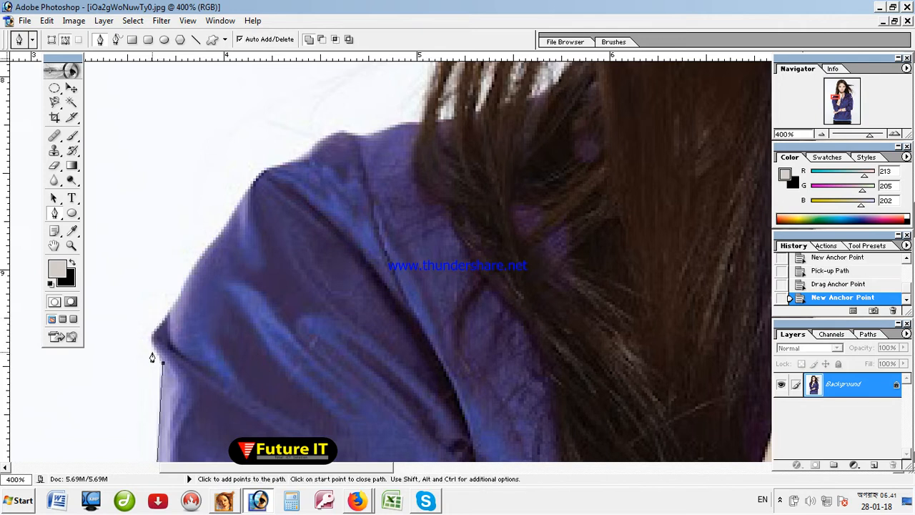
left_click_drag(172, 307, 200, 275)
left_click(172, 312, "alt")
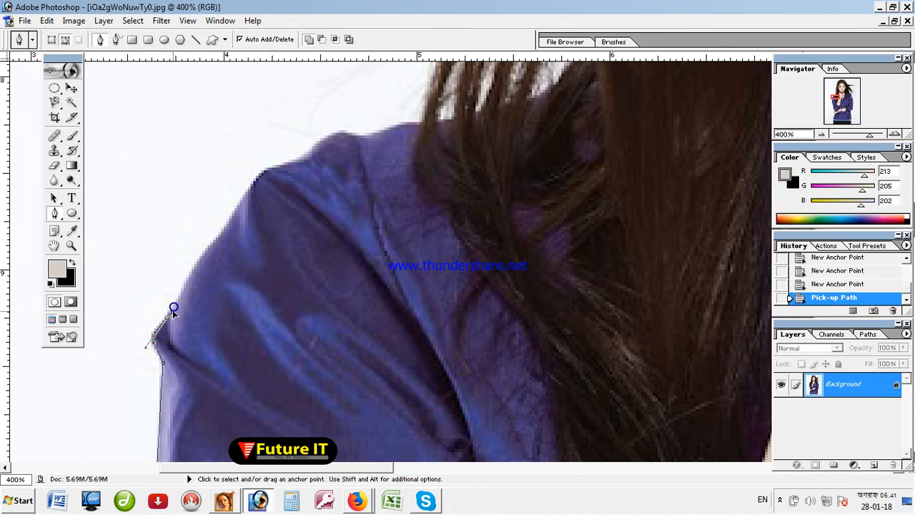
left_click_drag(172, 312, 143, 341)
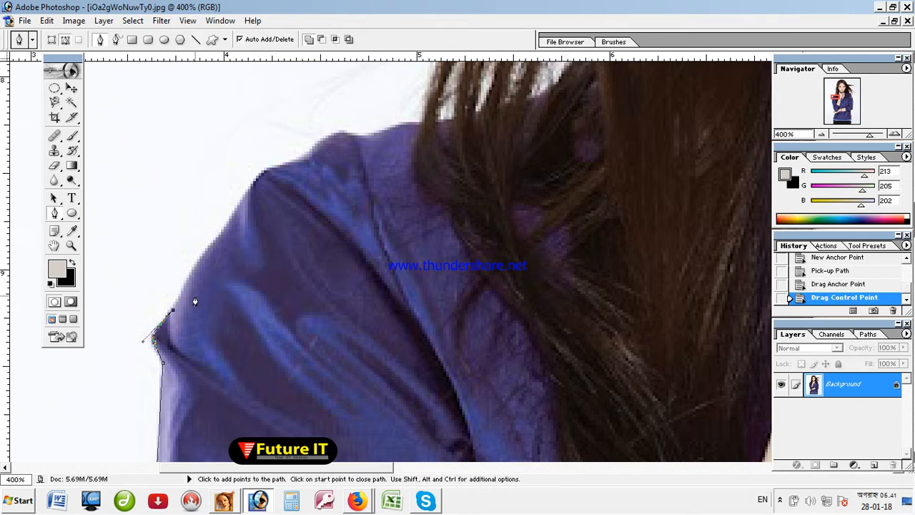
- Trace the shoulder slope from the pointed fold up to the shoulder corner and onto the short ledge beyond it
left_click_drag(231, 262, 195, 285)
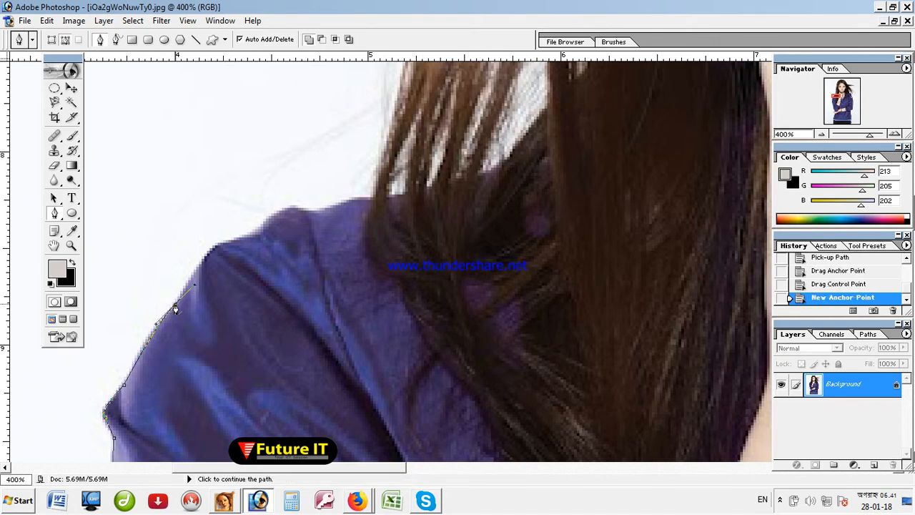
left_click(175, 306, "alt")
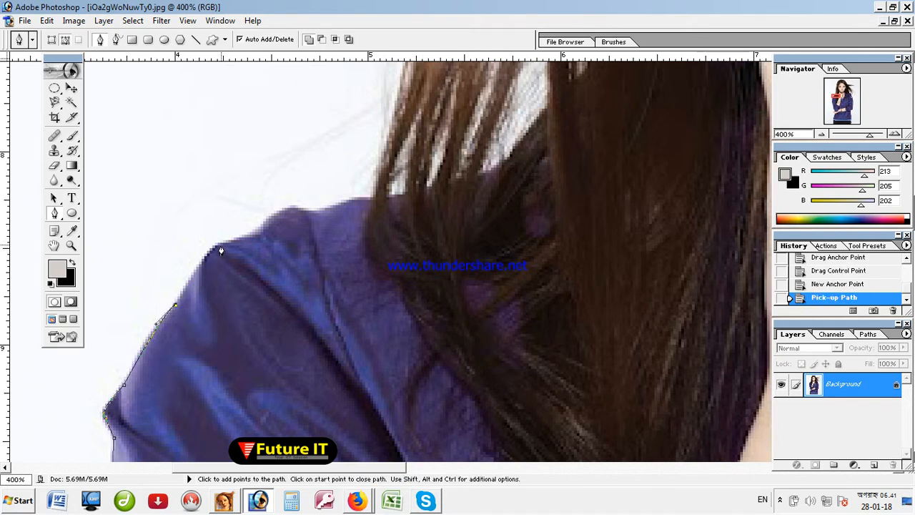
left_click(210, 255)
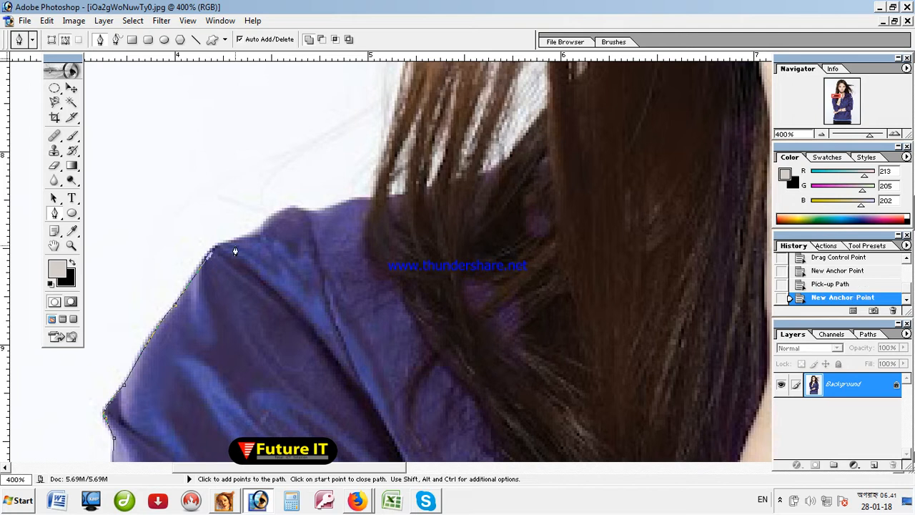
left_click_drag(243, 240, 266, 235)
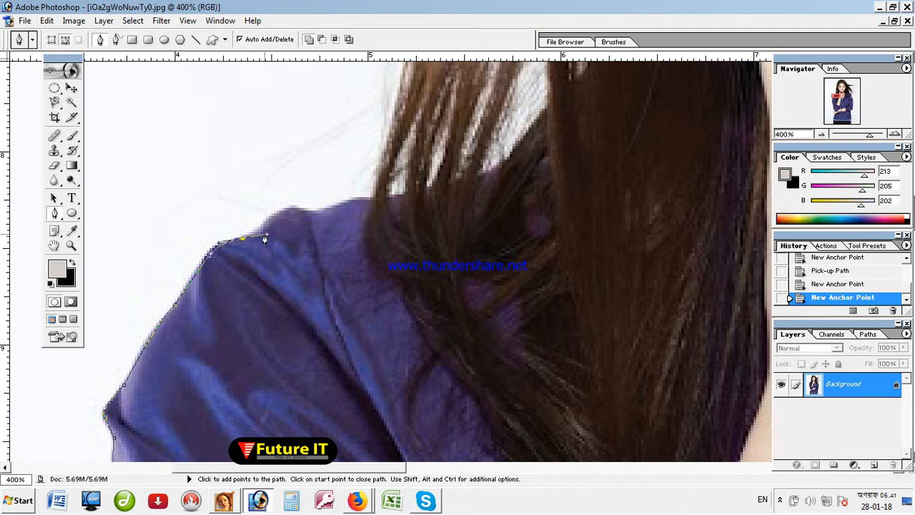
left_click(244, 241)
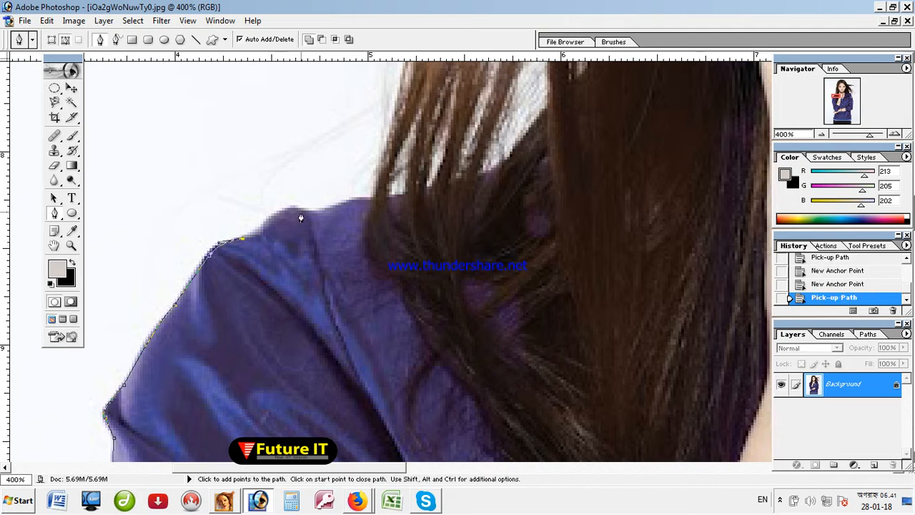
- Try to trace the top of the shoulder over the raised seam to the edge of the hair
left_click_drag(270, 221, 272, 207)
left_click(271, 223)
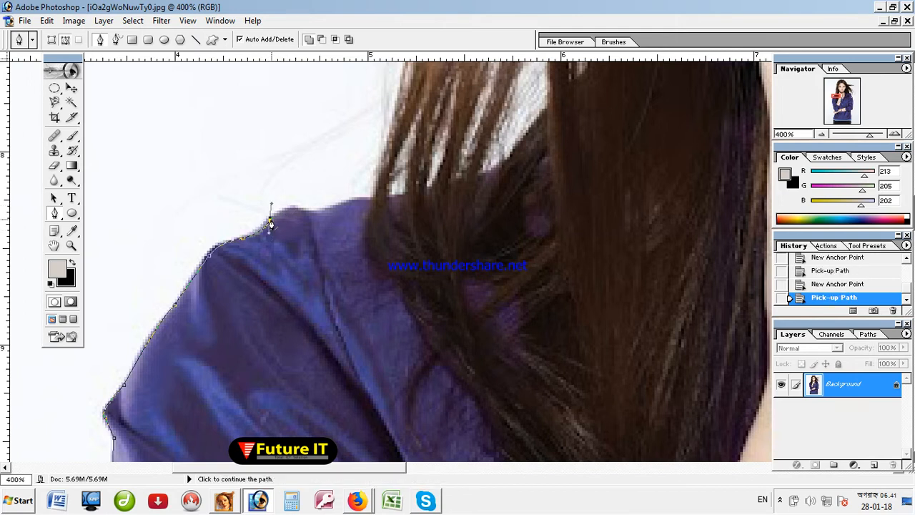
left_click(269, 223)
left_click_drag(311, 212, 359, 190)
left_click(311, 212)
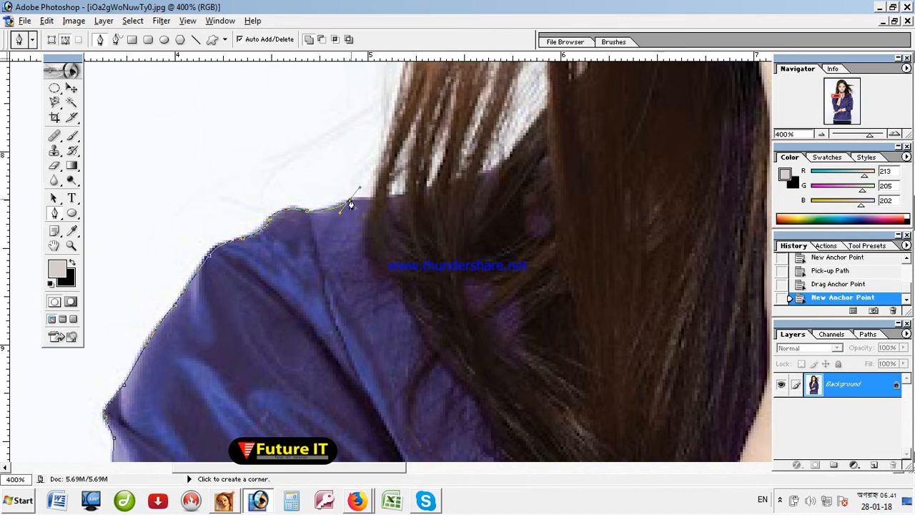
left_click(349, 203)
- Revert the path to the anchor just past the shoulder corner, removing the segments along the shoulder top
key("ctrl+minus")
key("ctrl+minus")
key("ctrl+minus")
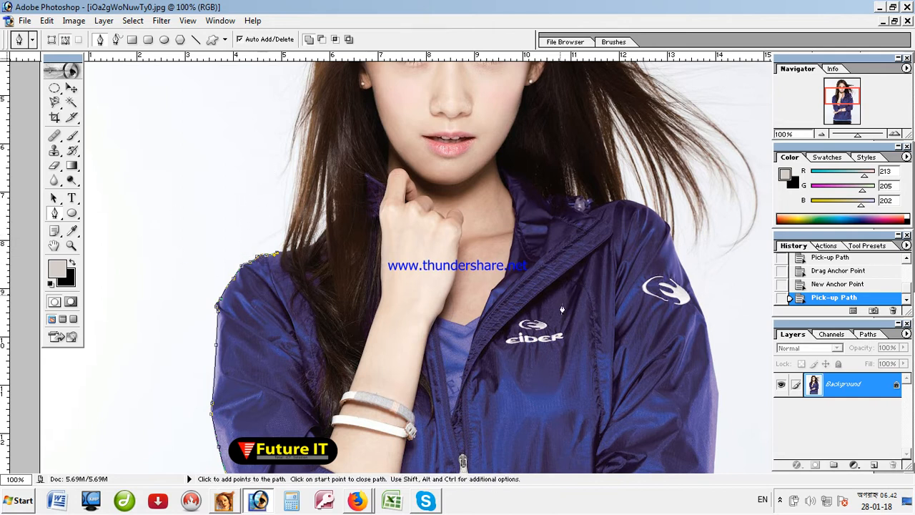
left_click(818, 271)
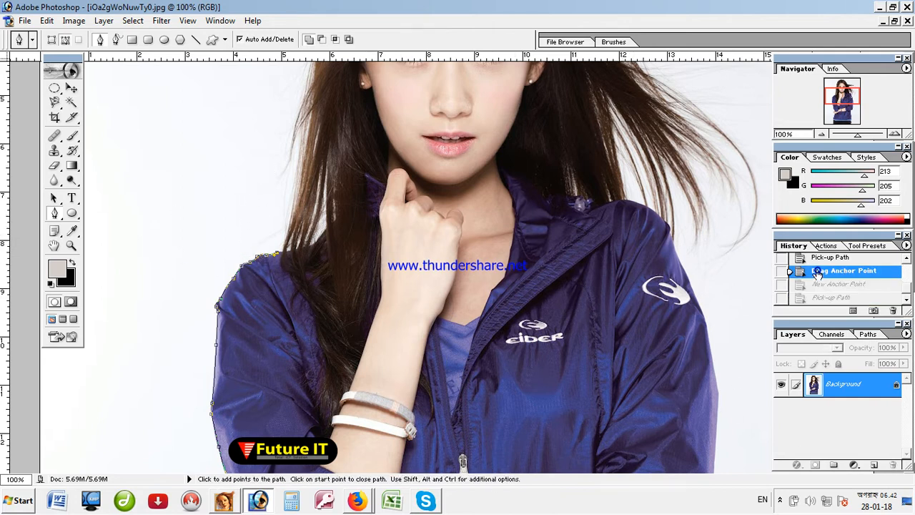
left_click(820, 259)
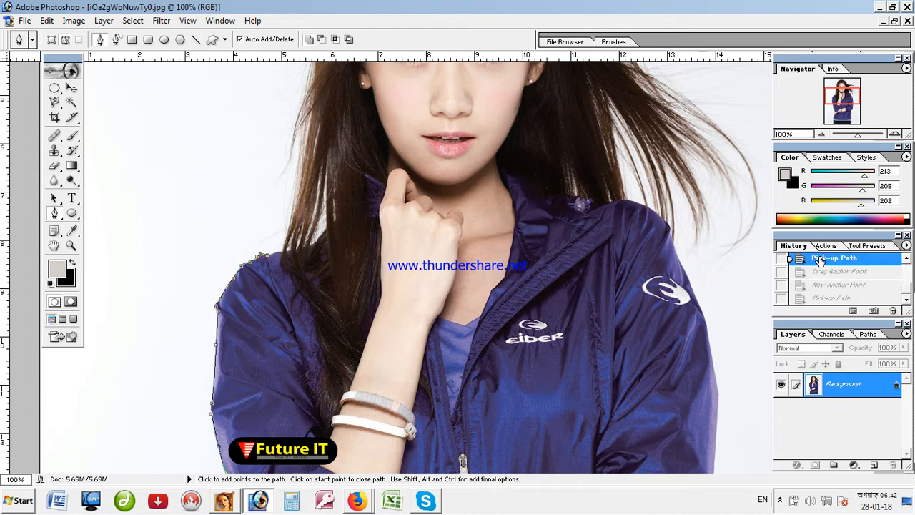
scroll(820, 261, "up", 1)
left_click(823, 270)
scroll(825, 271, "up", 1)
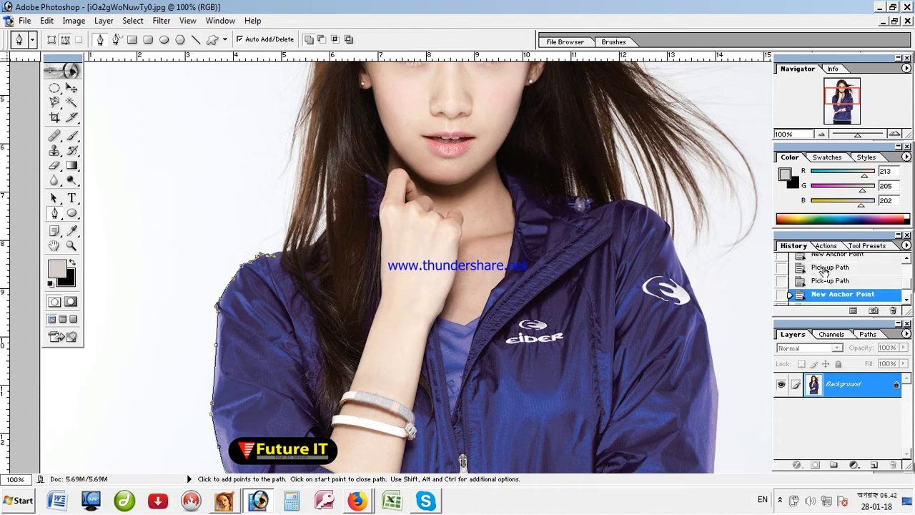
left_click(828, 282)
left_click(823, 269)
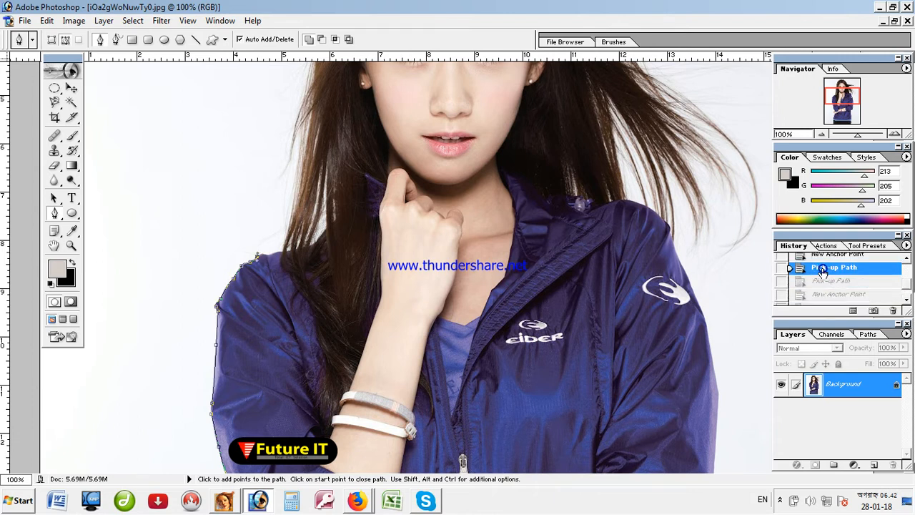
left_click(822, 260)
scroll(820, 266, "up", 2)
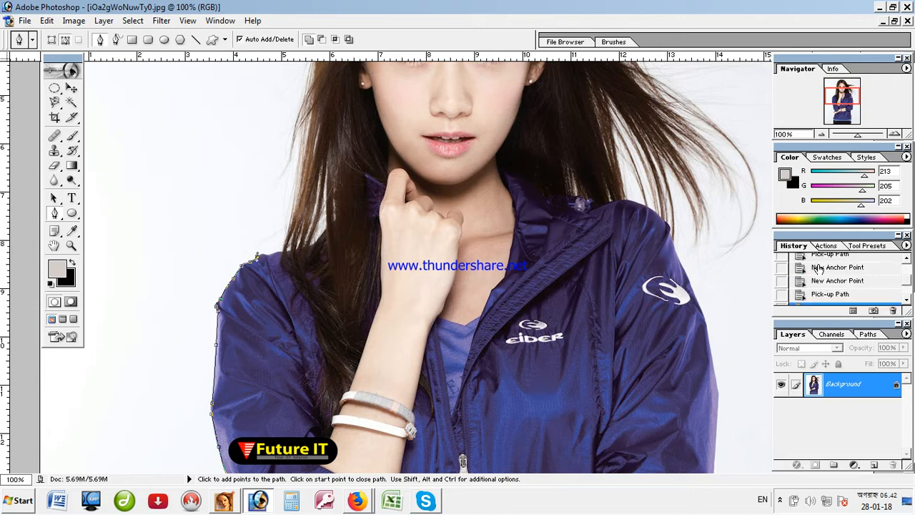
left_click(829, 297)
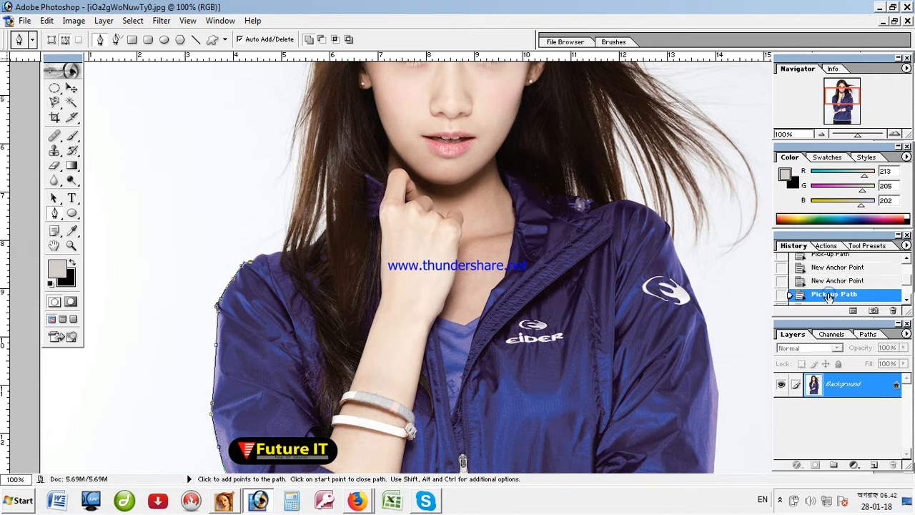
- Draw loose straight segments through the background from the shoulder up alongside the outer hair strands
left_click(225, 250)
left_click(265, 211)
left_click(257, 166)
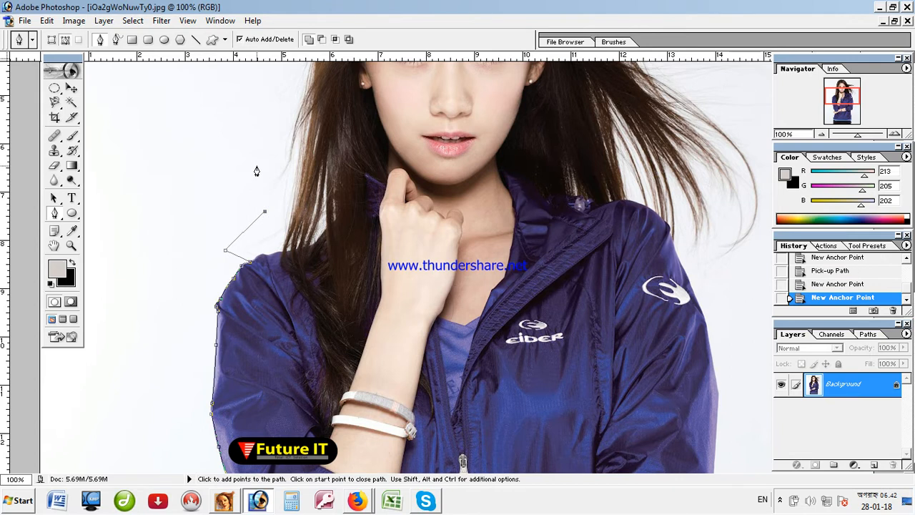
left_click(275, 111)
- Continue the path with loose straight segments up beside the hair and past the crown to the image's upper edge
scroll(275, 112, "up", 5)
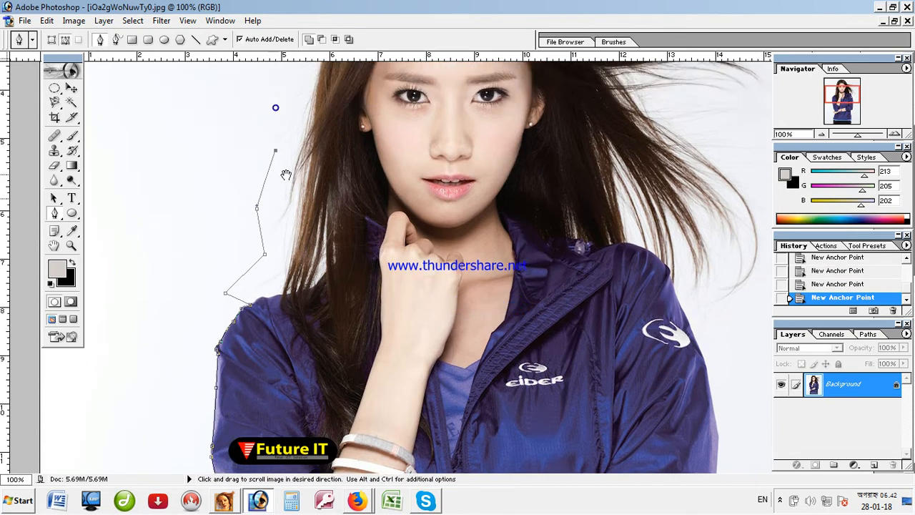
left_click(283, 244)
left_click(310, 195)
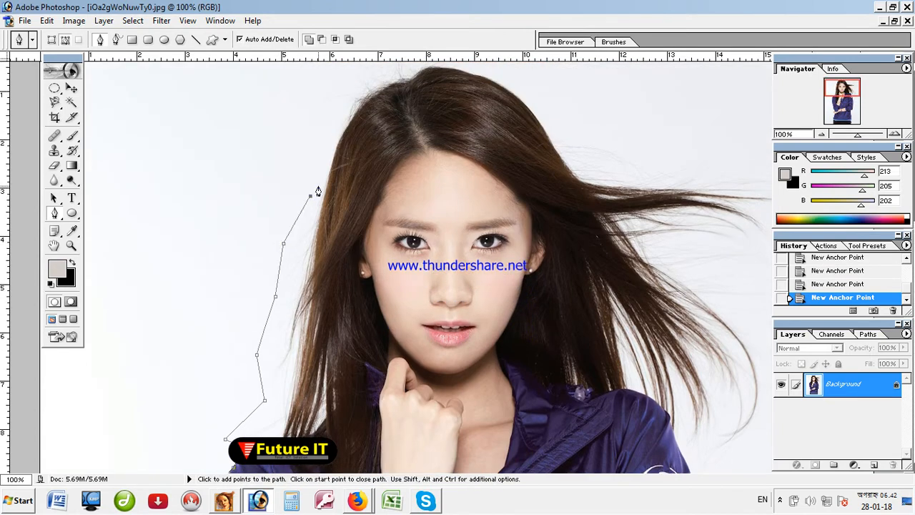
left_click(322, 181)
left_click(330, 147)
left_click(340, 114)
left_click(339, 69)
scroll(336, 79, "up", 1)
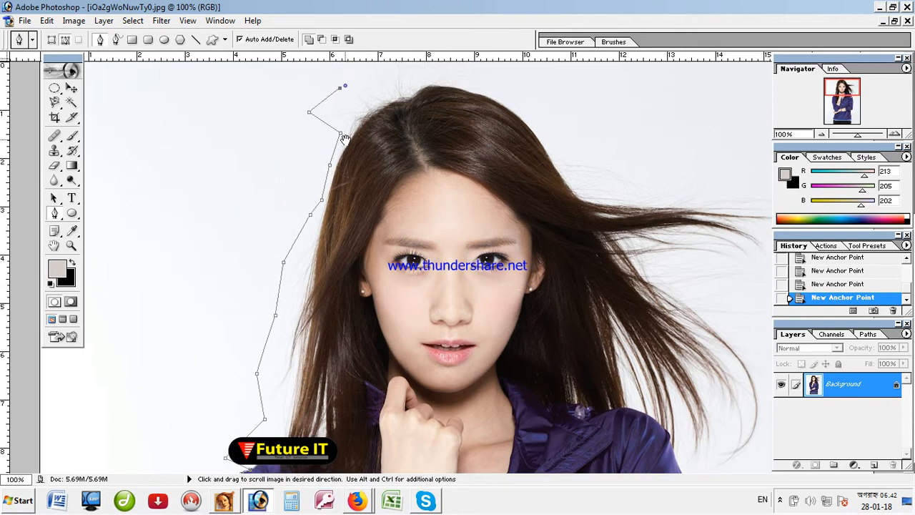
left_click(366, 63)
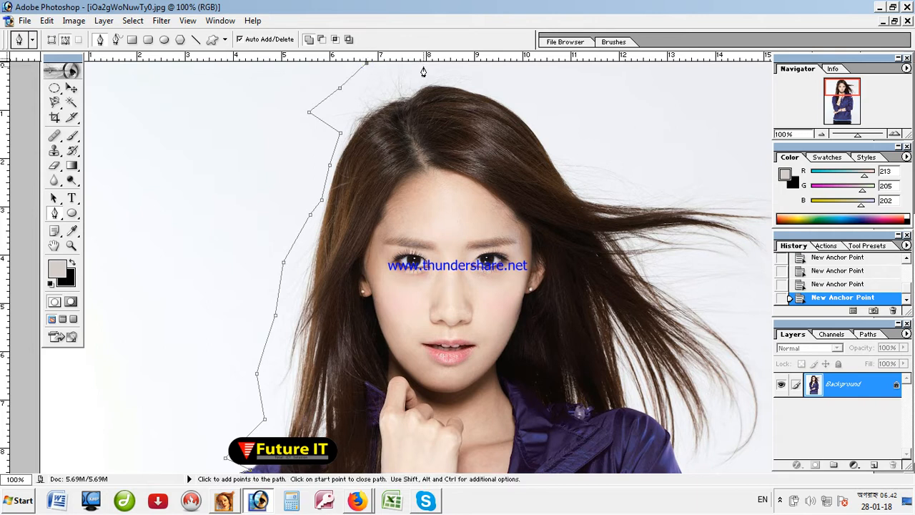
- Extend the path with straight segments over the top of the head and outward above the windblown strands
left_click(502, 67)
left_click(516, 101)
left_click(537, 126)
left_click(554, 144)
left_click(585, 155)
left_click(625, 161)
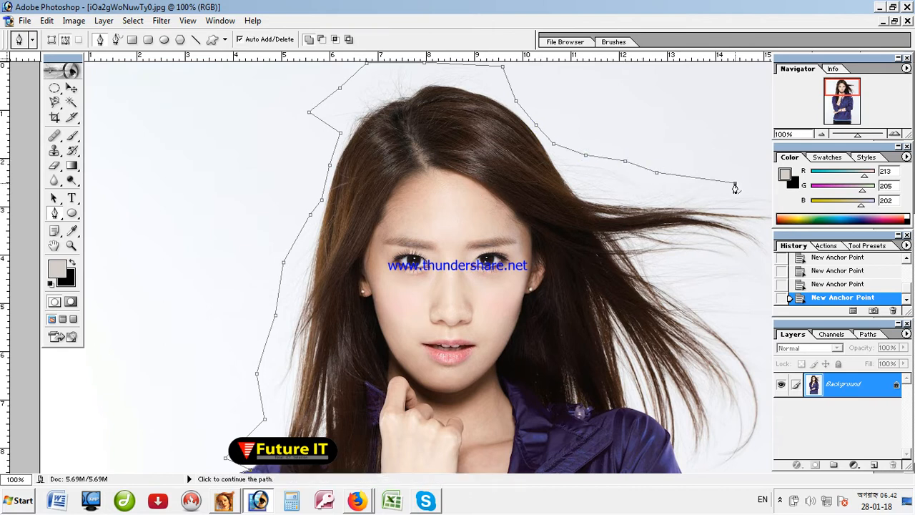
- Route the path loosely around the tips of the windblown hair and back to the sleeve edge beside the shoulder logo
key("ctrl+minus")
left_click(687, 146)
left_click(692, 168)
left_click(685, 203)
left_click(672, 219)
left_click(683, 271)
left_click(671, 324)
left_click(643, 341)
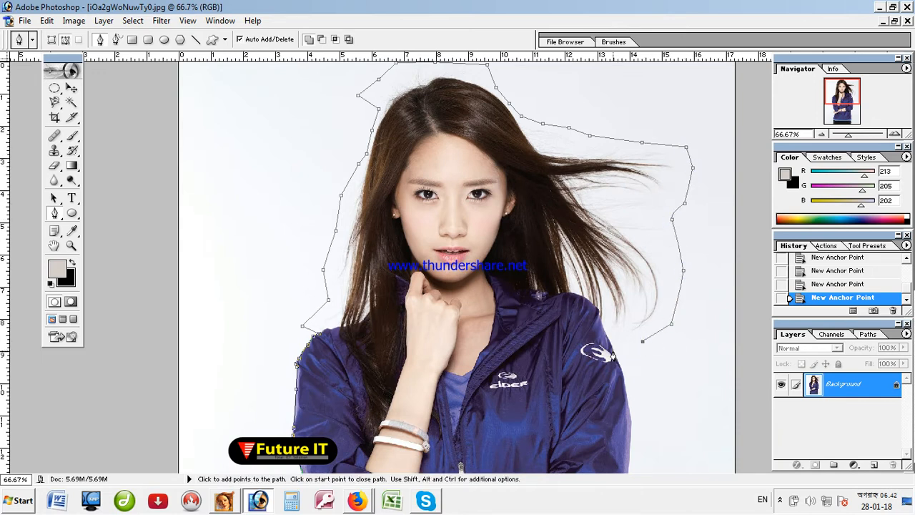
left_click(613, 353)
- Trace the outer sleeve edge closely from the shoulder logo down to the sleeve's widest point
key("ctrl+plus")
key("ctrl+plus")
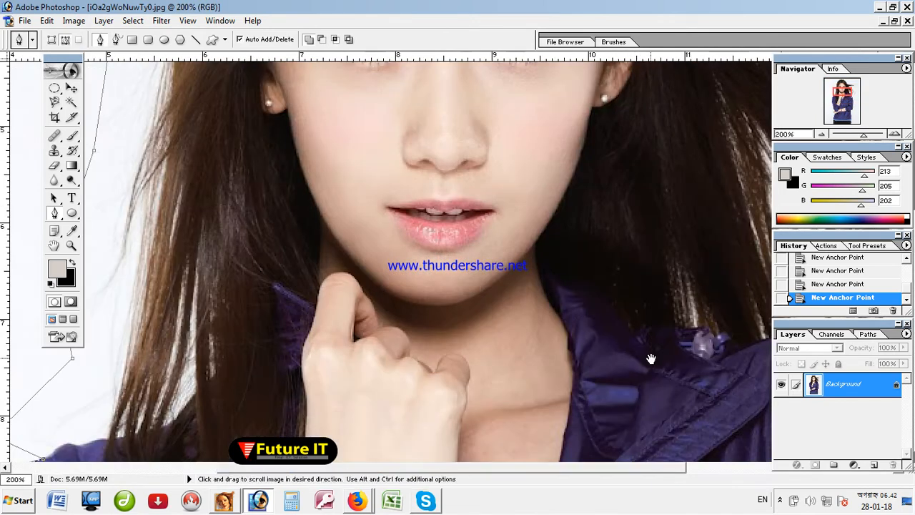
left_click_drag(651, 359, 574, 339)
left_click_drag(698, 304, 405, 242)
left_click_drag(427, 318, 431, 161)
left_click_drag(468, 406, 476, 329)
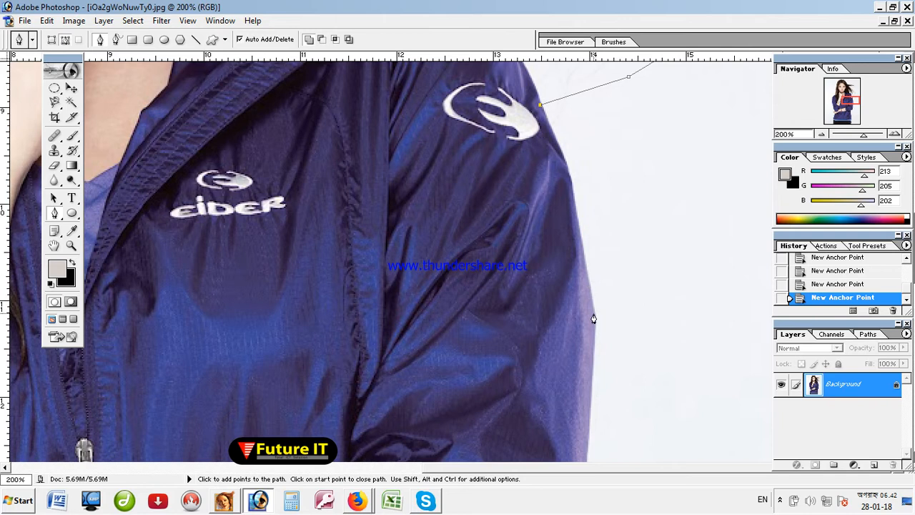
left_click(570, 183)
left_click(570, 183)
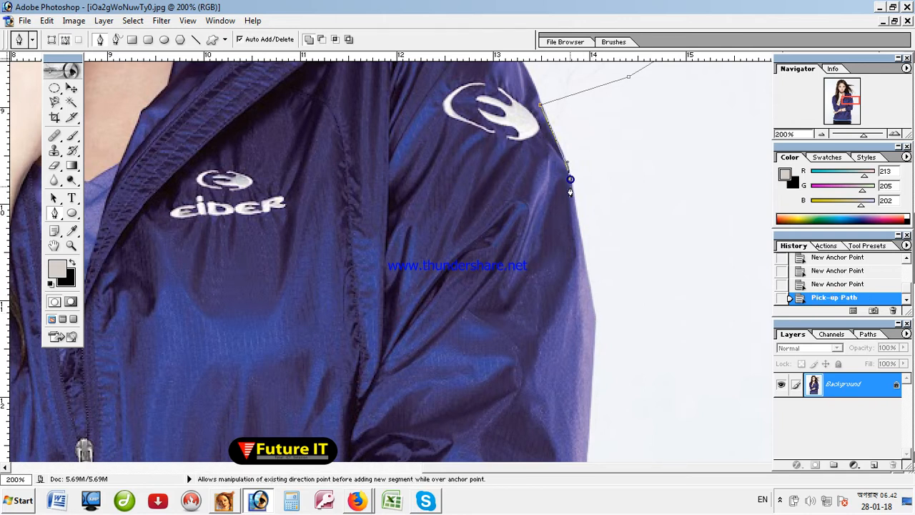
left_click(594, 317)
- Trace the lower sleeve edge down to the elbow tip and make the elbow anchor a corner
key("space")
left_click_drag(593, 316, 590, 150)
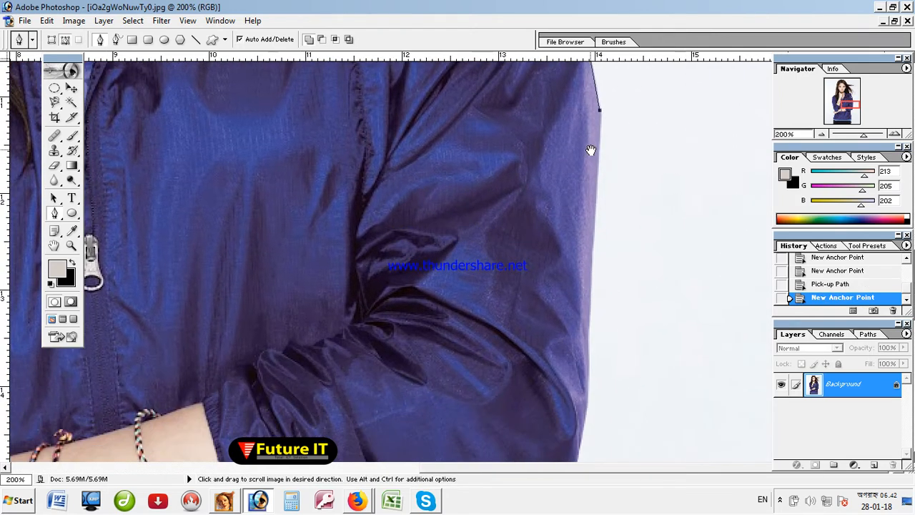
left_click(586, 365)
key("space")
left_click_drag(541, 403, 558, 153)
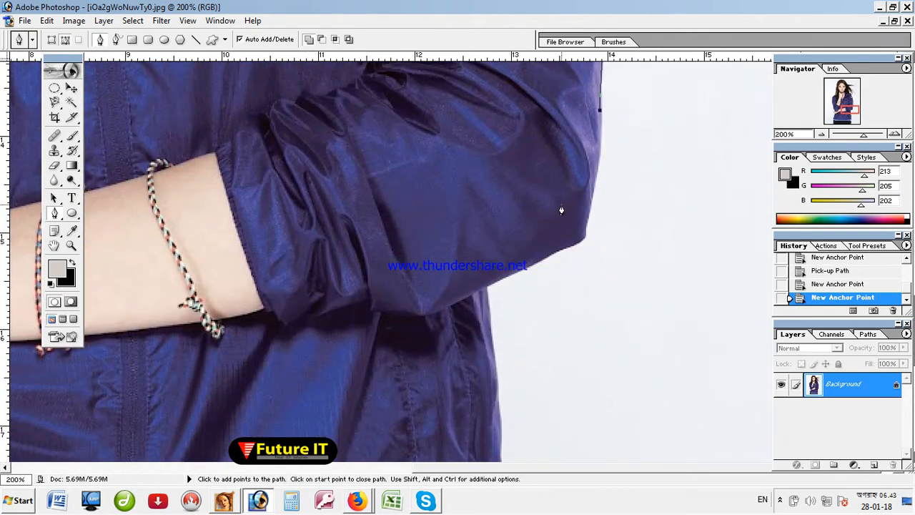
left_click_drag(583, 234, 567, 281)
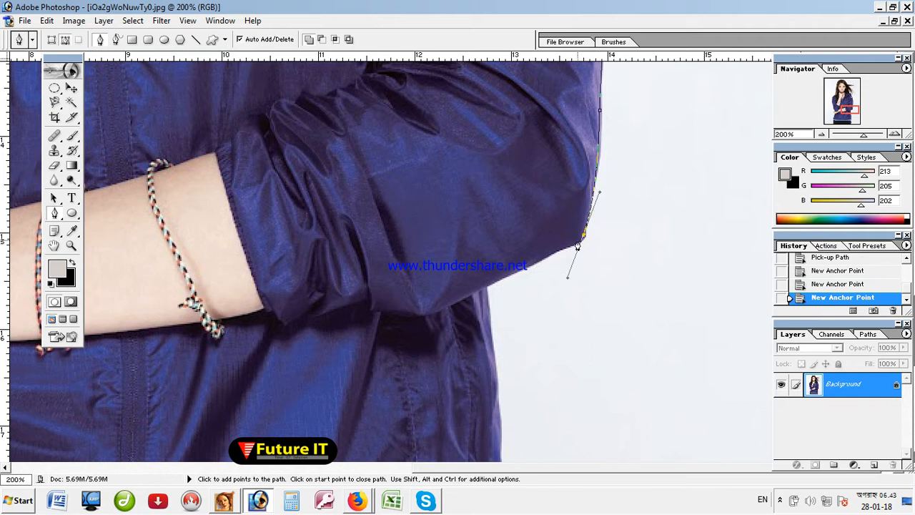
left_click(583, 236)
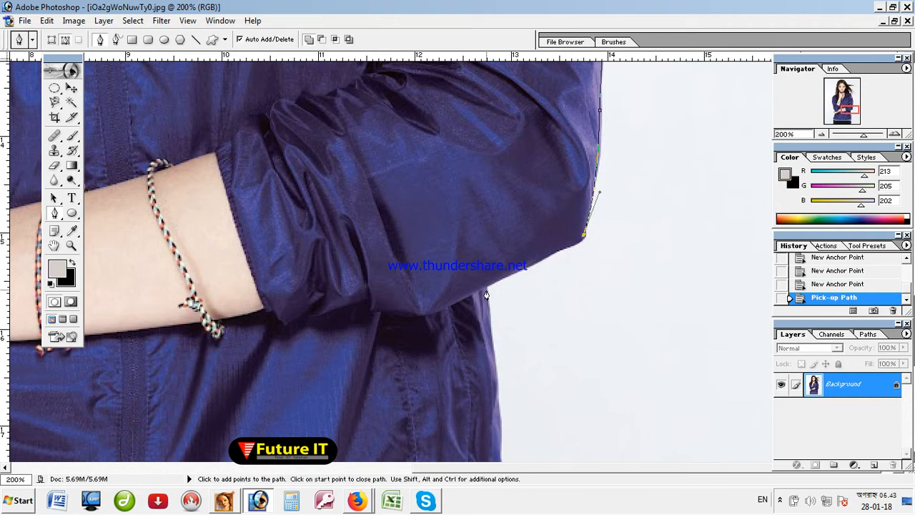
- Trace the underside of the elbow to the jacket's side, refining the elbow anchor and curve to fit the sleeve
left_click_drag(486, 288, 447, 305)
left_click(486, 287, "alt")
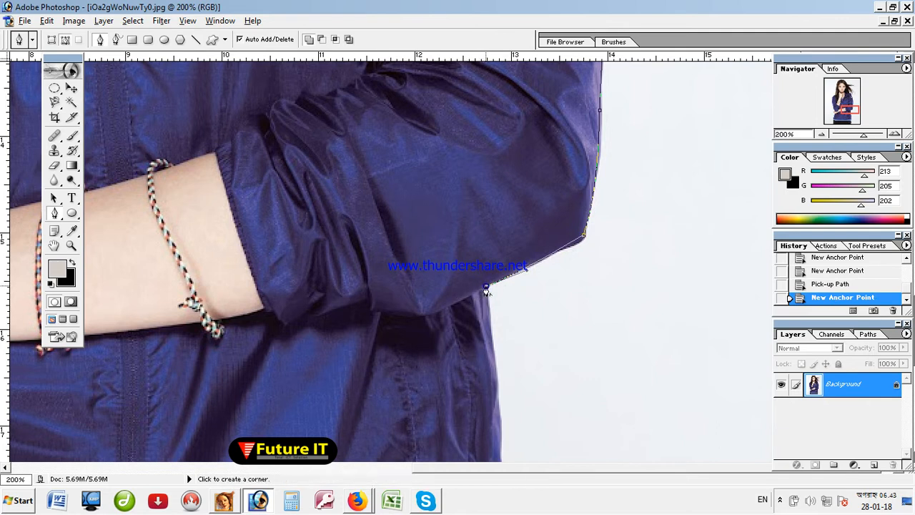
left_click(585, 243, "ctrl")
left_click_drag(585, 239, 584, 240)
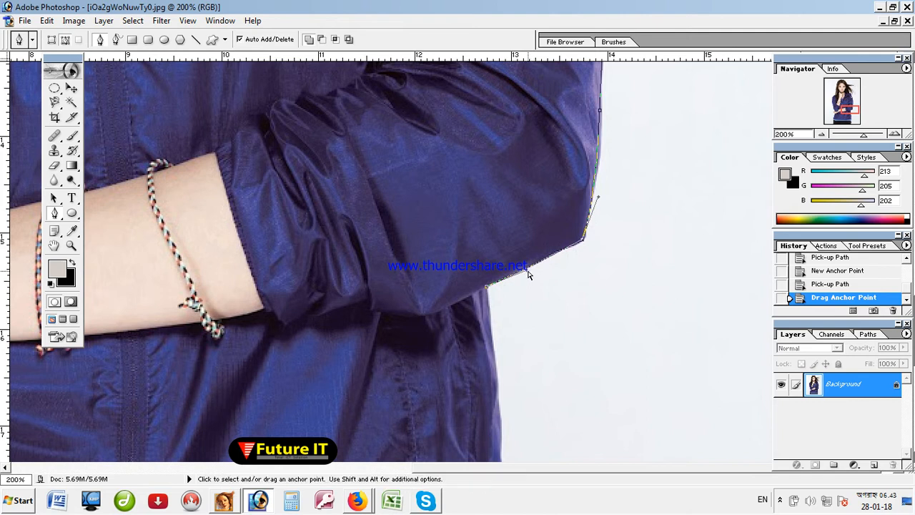
left_click_drag(525, 269, 532, 271)
- Trace the jacket's side from under the elbow down past the pocket, ending curved segments with corner anchors
key("space")
left_click_drag(541, 303, 544, 171)
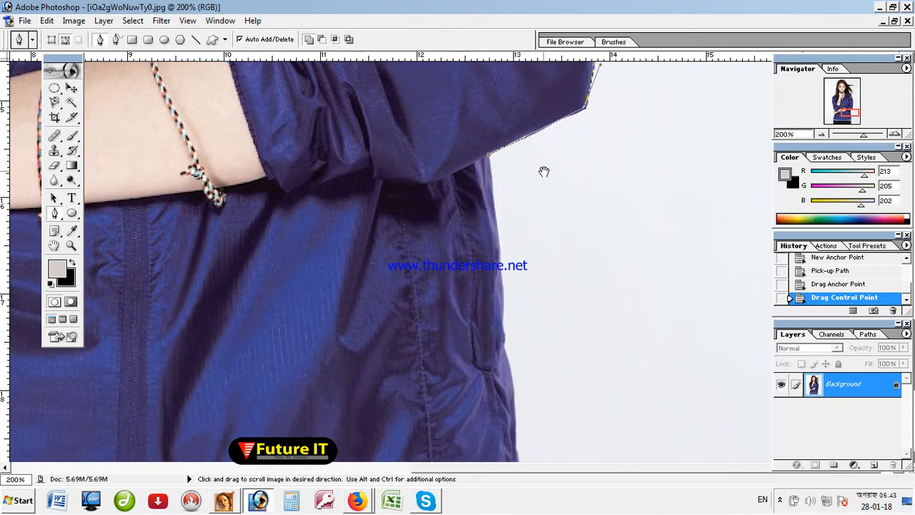
left_click_drag(501, 327, 479, 151)
key("space")
left_click(481, 147)
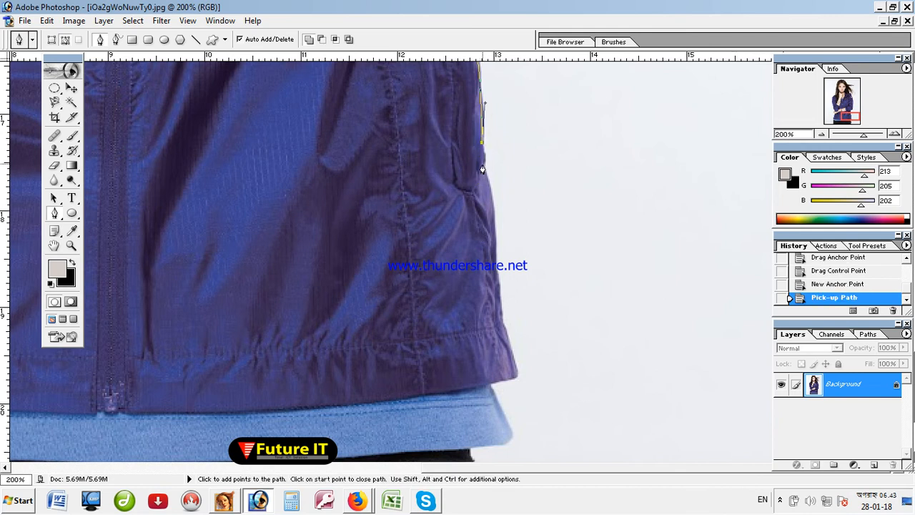
left_click_drag(479, 173, 480, 173)
left_click(483, 167, "alt")
left_click_drag(493, 237, 493, 270)
left_click(493, 238, "alt")
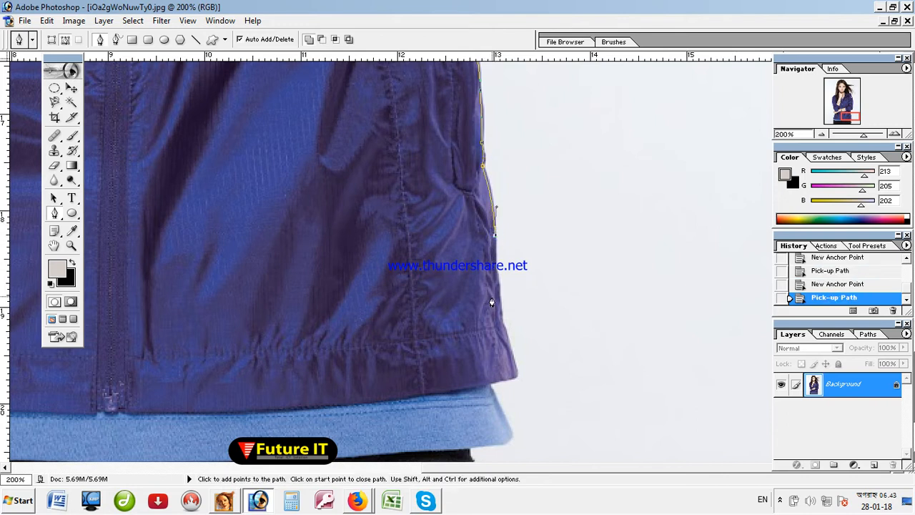
- Trace the lower jacket side around the hem corner and back to where the blue shirt emerges
left_click(498, 315)
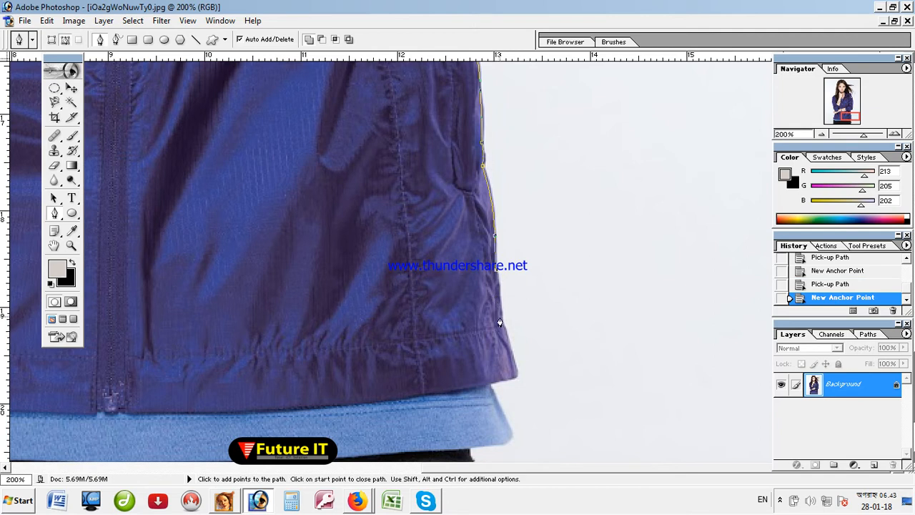
left_click(502, 326)
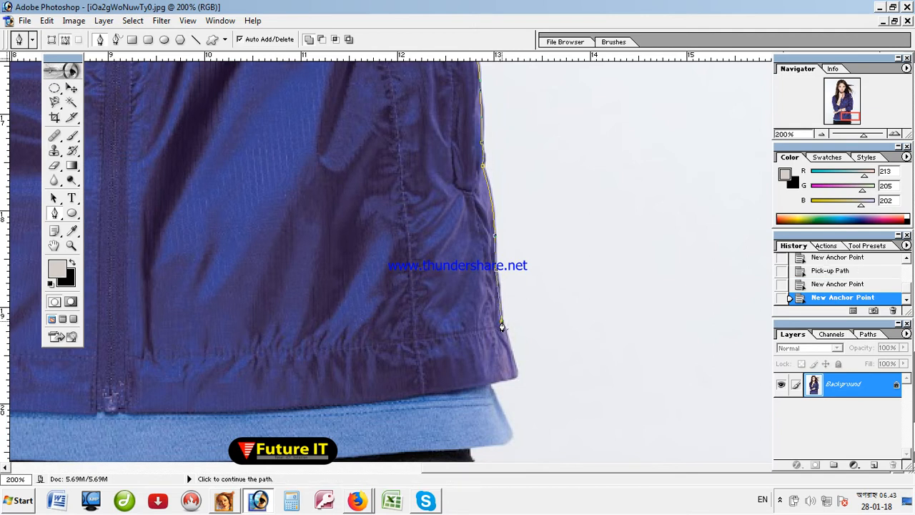
left_click(516, 373)
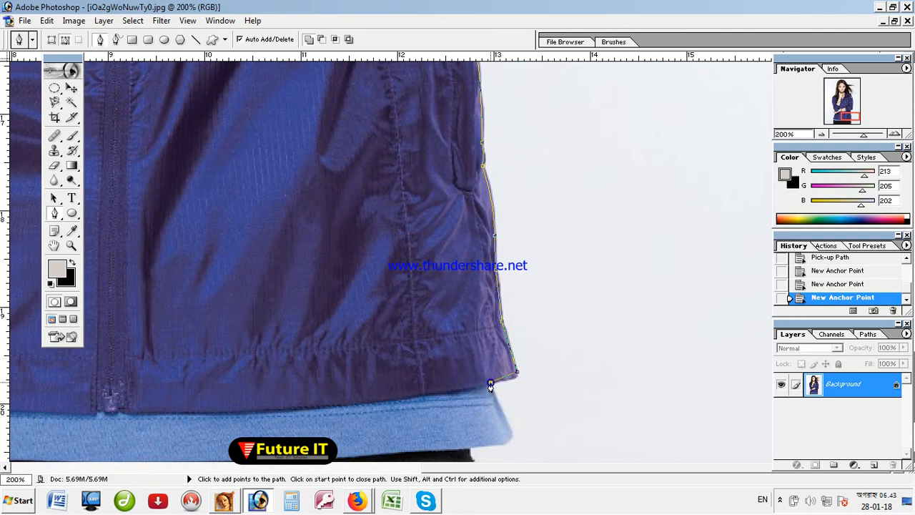
left_click_drag(491, 384, 459, 384)
left_click(491, 384)
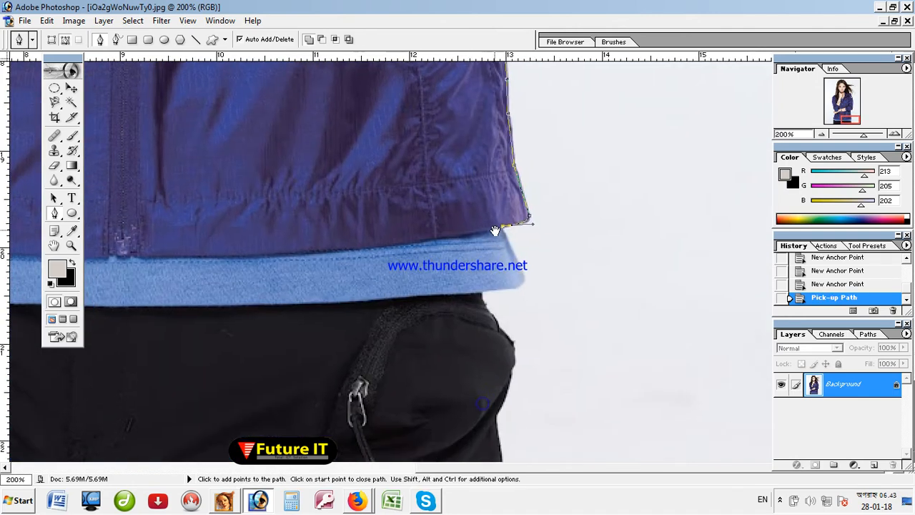
- Trace the blue shirt's edge around its lower corner to the trousers, refining the anchor where it meets the jacket
left_click(524, 279)
left_click(524, 281)
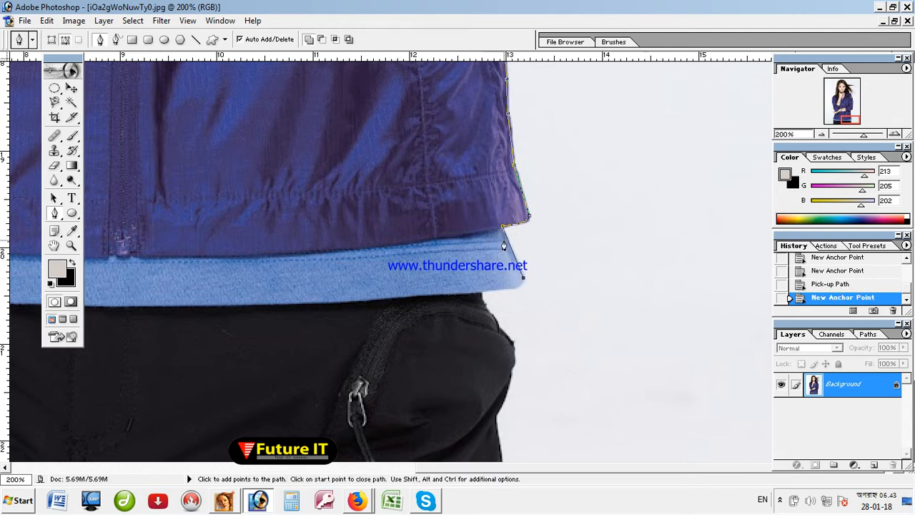
left_click(503, 227, "ctrl")
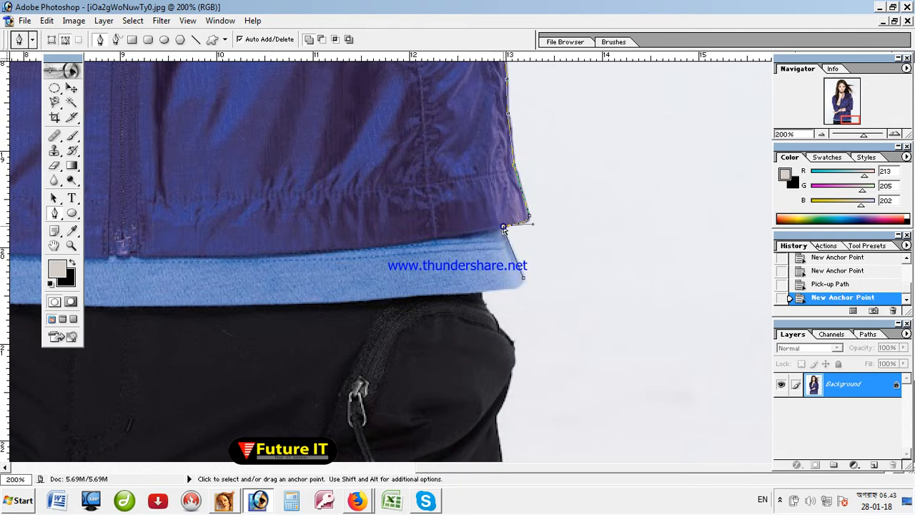
left_click_drag(502, 228, 502, 227)
left_click_drag(484, 292, 439, 294)
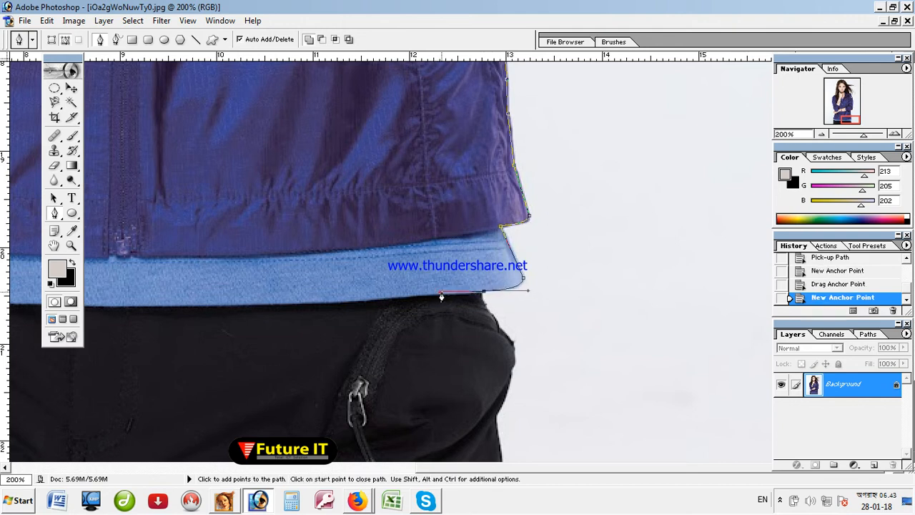
left_click(483, 293)
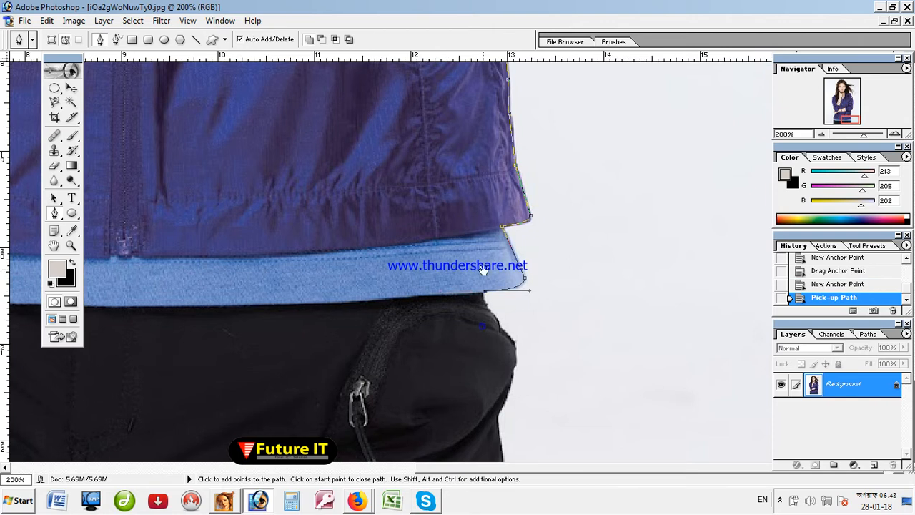
- Trace the trousers' outer edge around the bulging pocket to the notch beneath it, using corner anchors between curves
left_click_drag(490, 317, 507, 336)
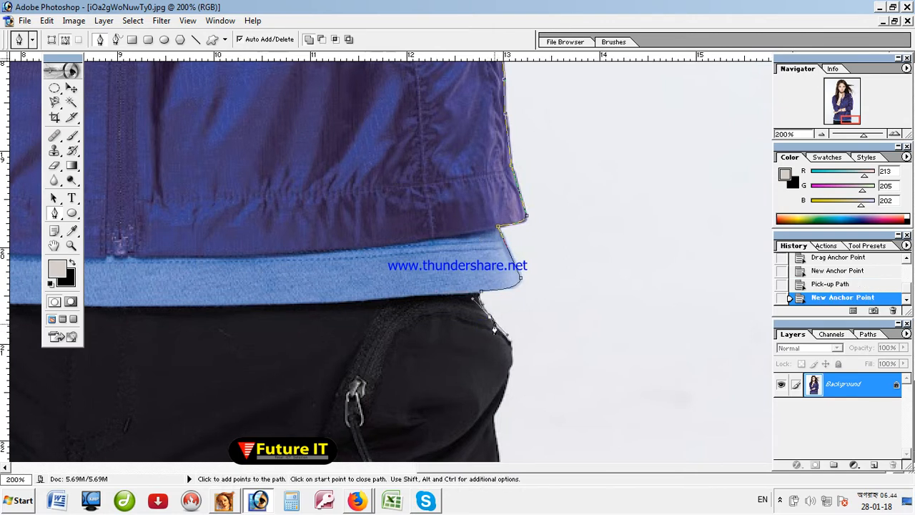
left_click(489, 320)
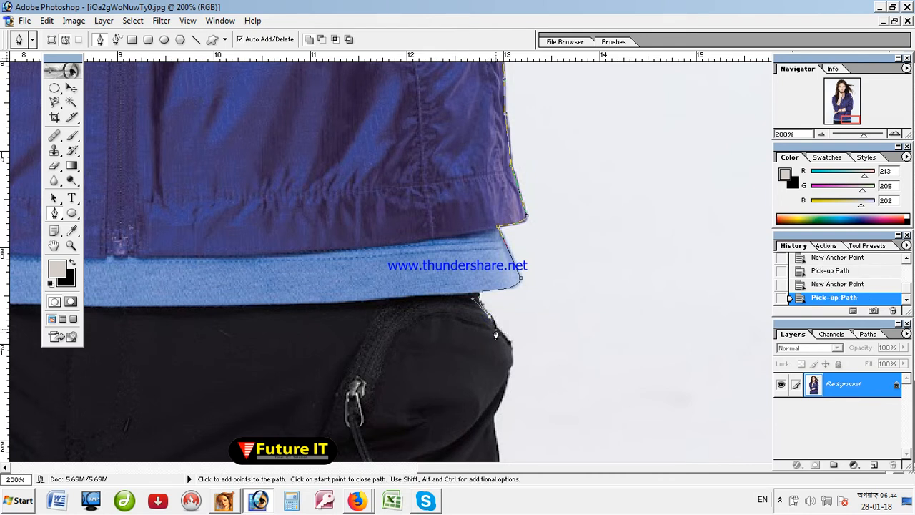
left_click_drag(497, 329, 498, 387)
left_click(497, 330, "alt")
left_click(510, 368, "alt")
left_click(509, 370, "alt")
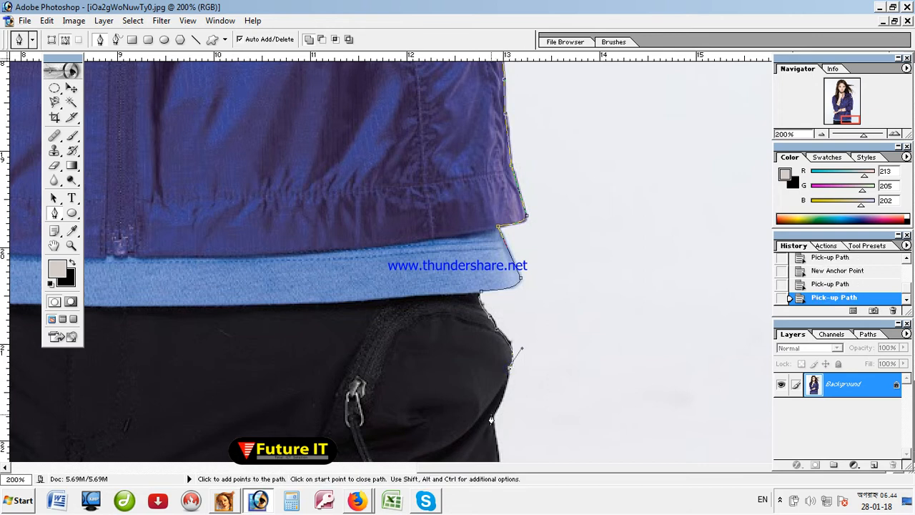
left_click_drag(492, 416, 477, 428)
left_click(493, 416, "alt")
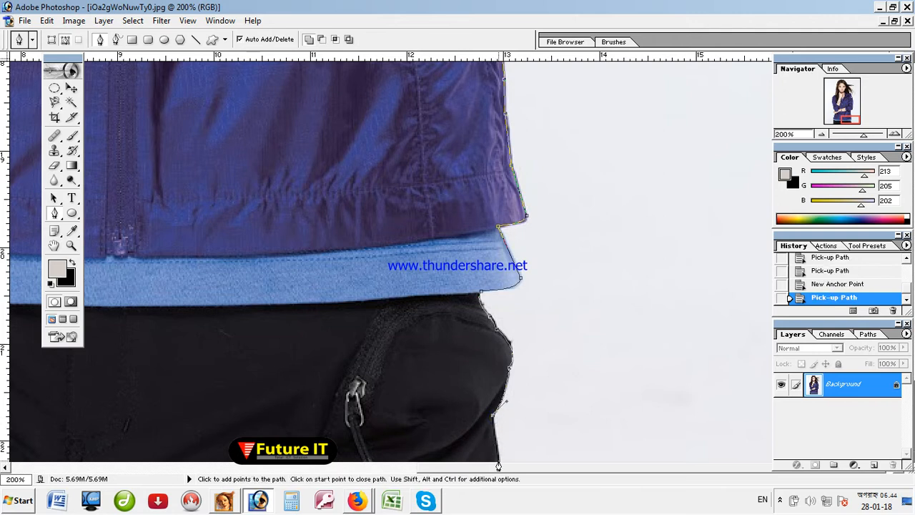
- Extend the path down the trouser leg to the image's lower edge and close it at the starting anchor
left_click(498, 463)
key("ctrl+minus")
key("ctrl+minus")
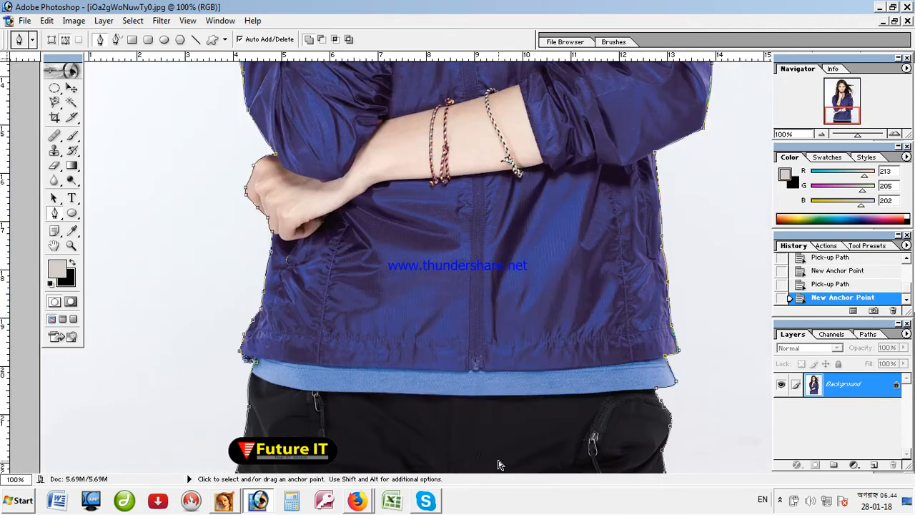
key("ctrl+minus")
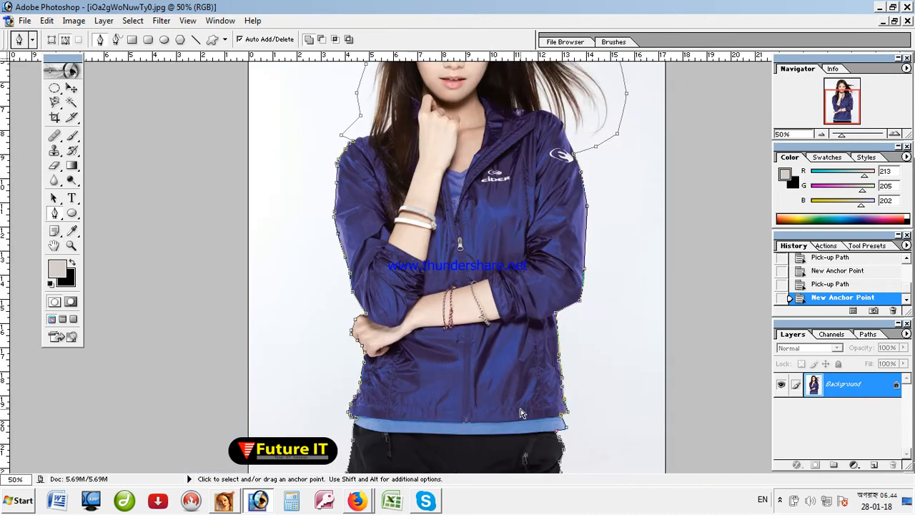
left_click(350, 472)
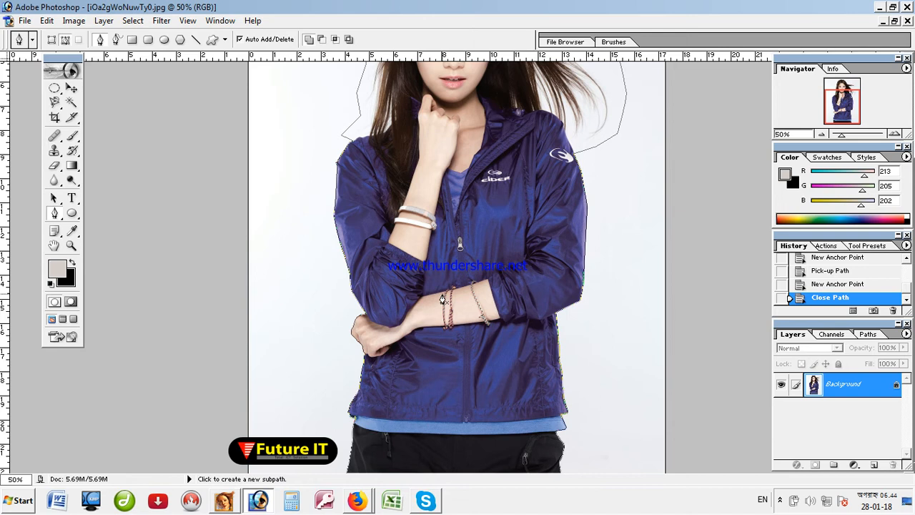
- Convert the closed path around the woman into a new selection with a feather radius of 2 pixels
right_click(446, 258)
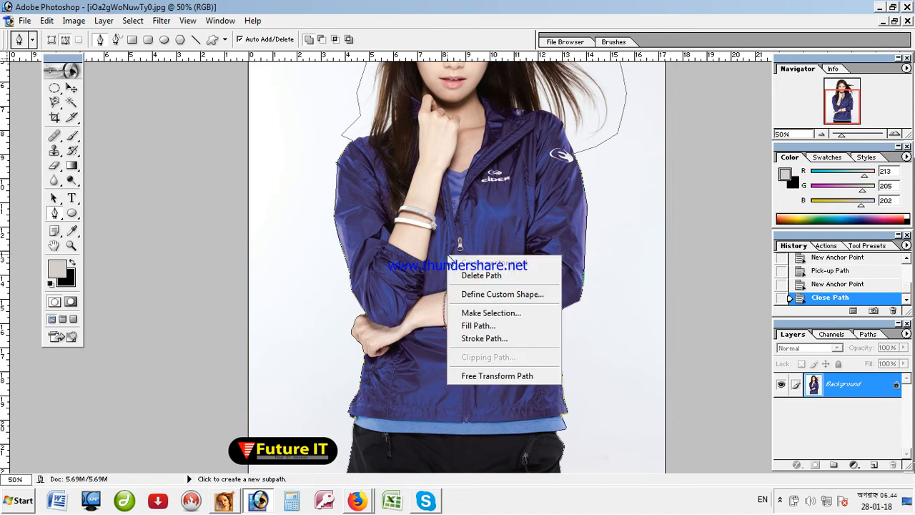
left_click(478, 313)
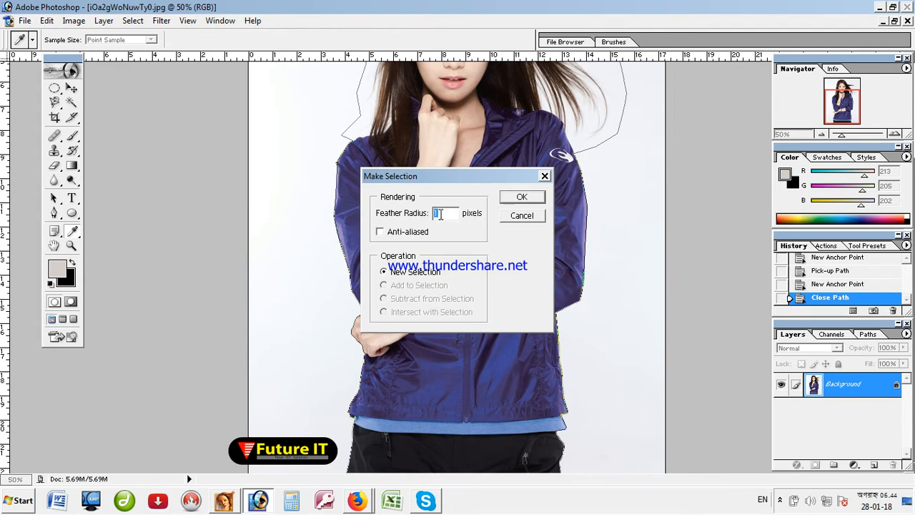
type("2")
left_click(521, 197)
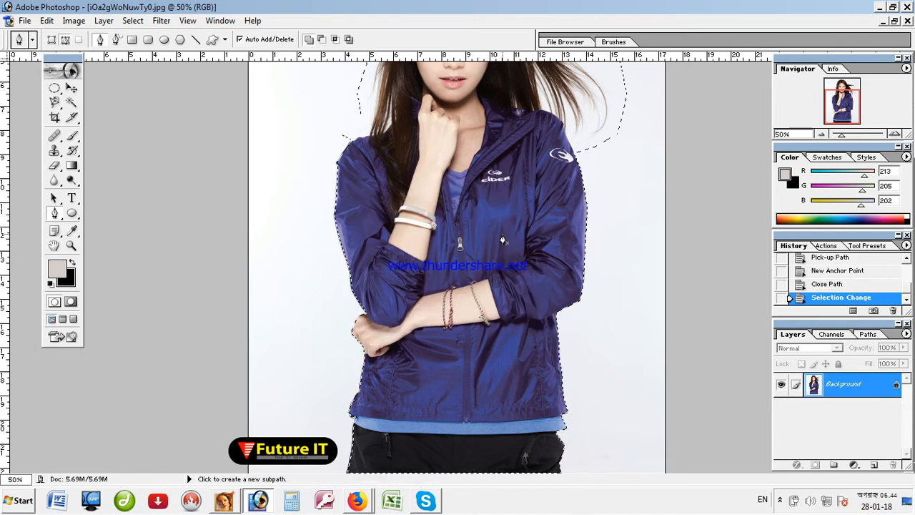
- Copy the selected woman and paste her onto a new layer
left_click(46, 20)
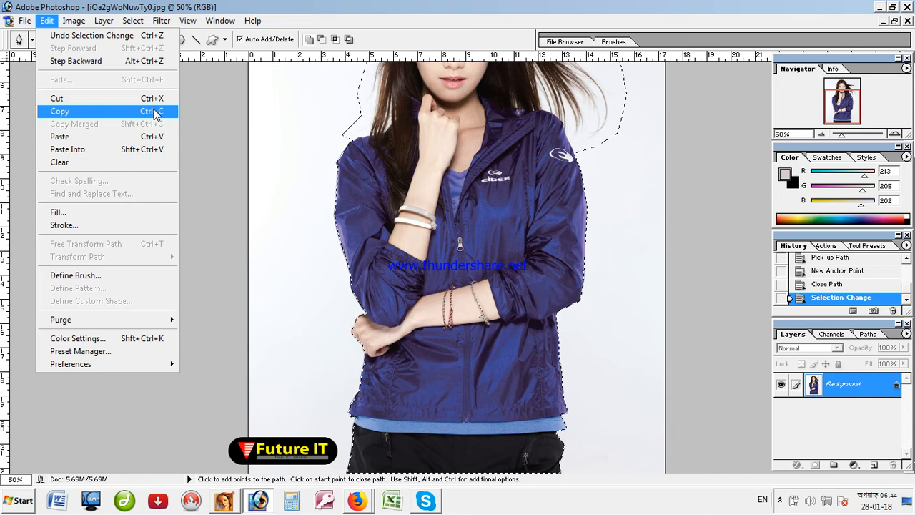
left_click(154, 112)
left_click(46, 21)
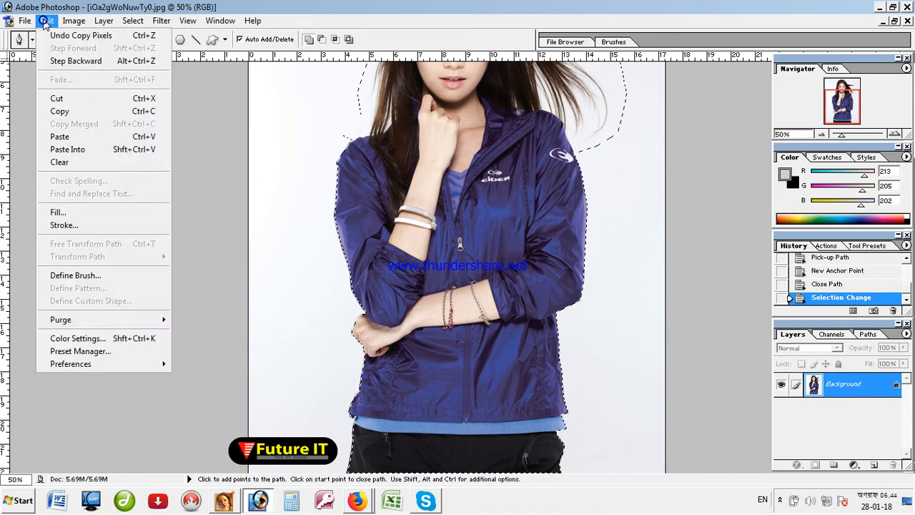
left_click(75, 138)
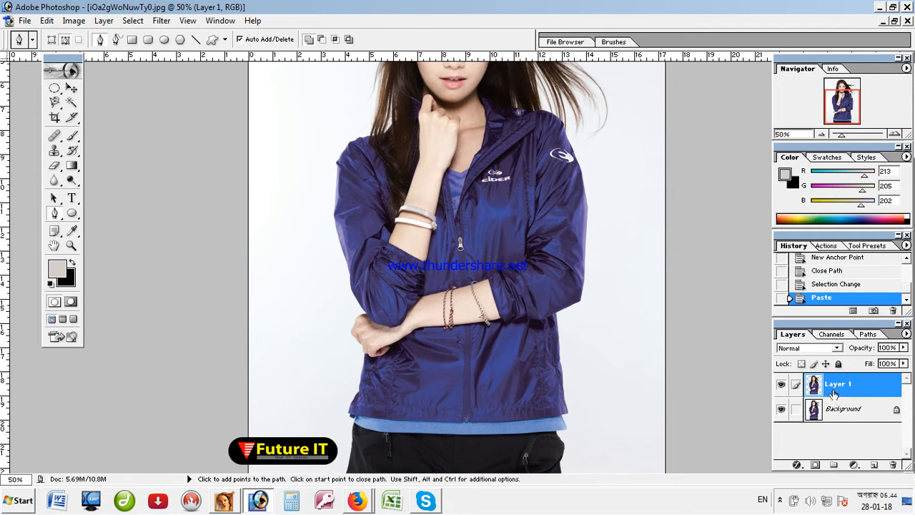
- Inspect the whole cutout with the Background layer hidden, and restore the Background layer's visibility
left_click(781, 411)
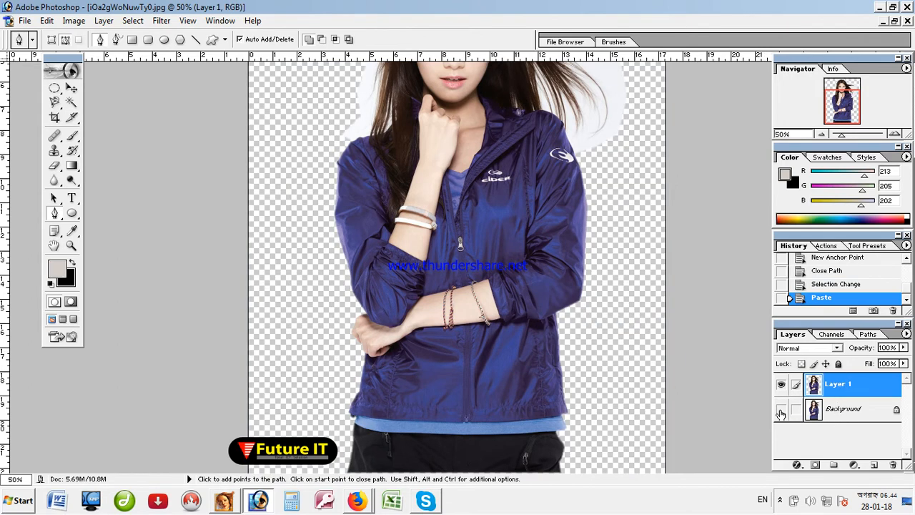
key("ctrl+minus")
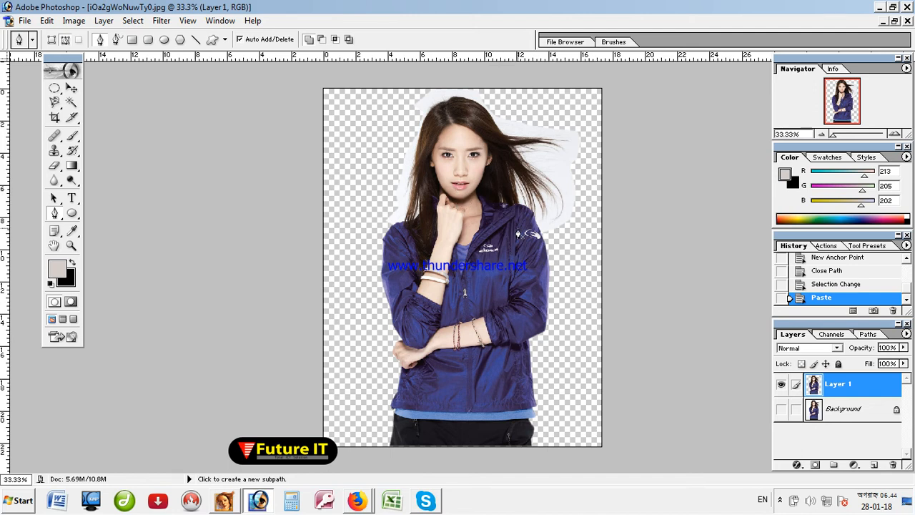
left_click(781, 409)
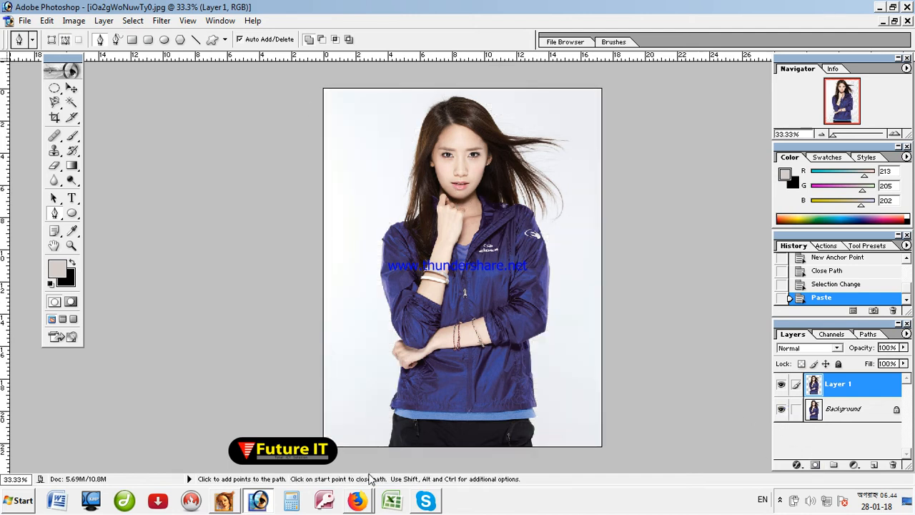
- Add a new layer directly above Background and fill it with a vertical linear Orange, Yellow, Orange gradient
left_click(842, 414)
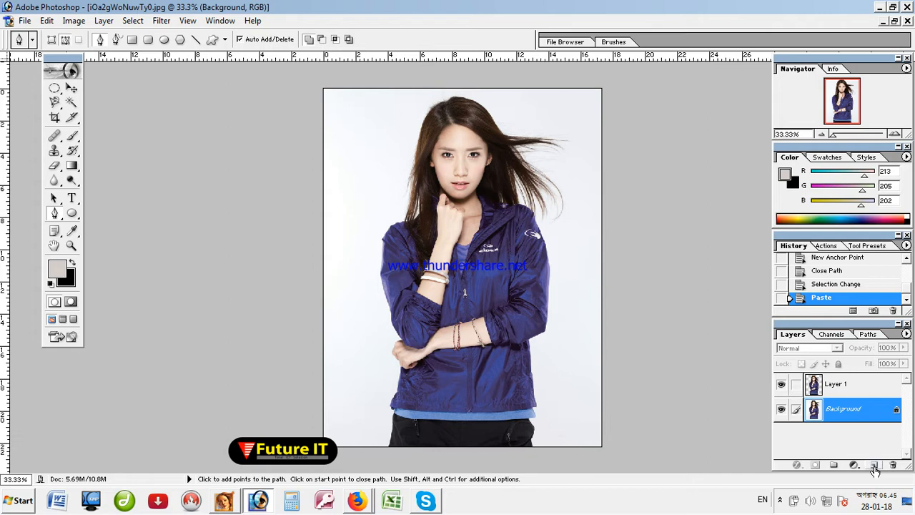
left_click(873, 465)
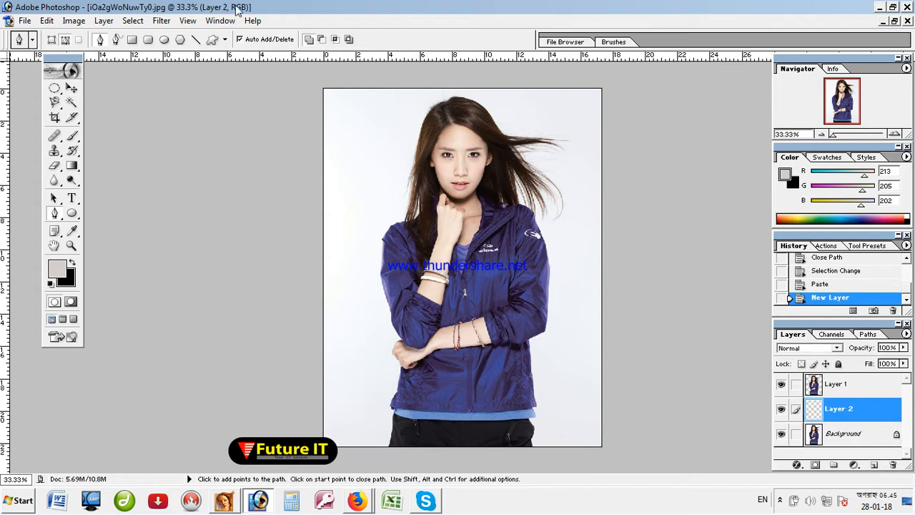
left_click(72, 166)
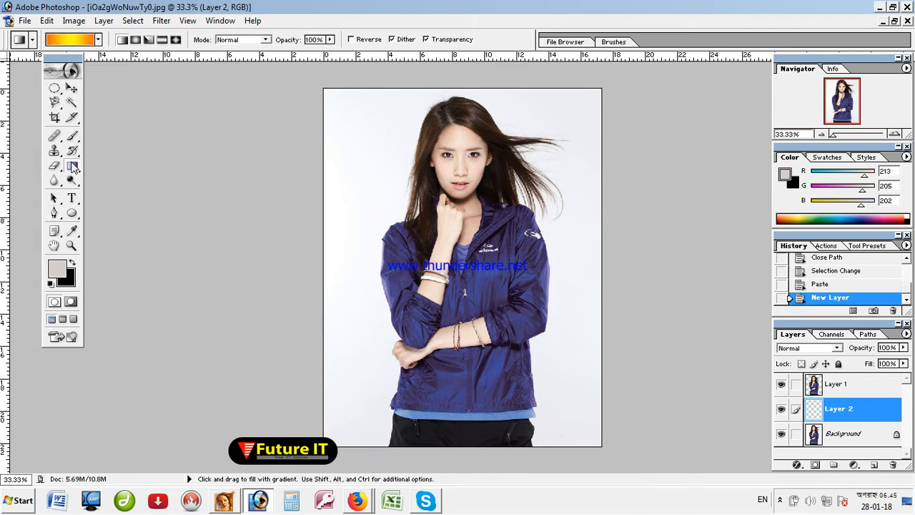
left_click(72, 41)
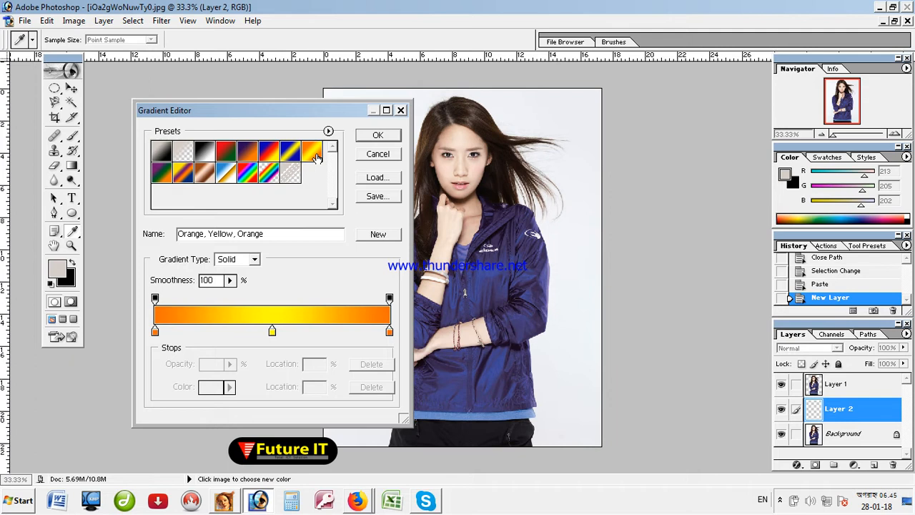
left_click(279, 233)
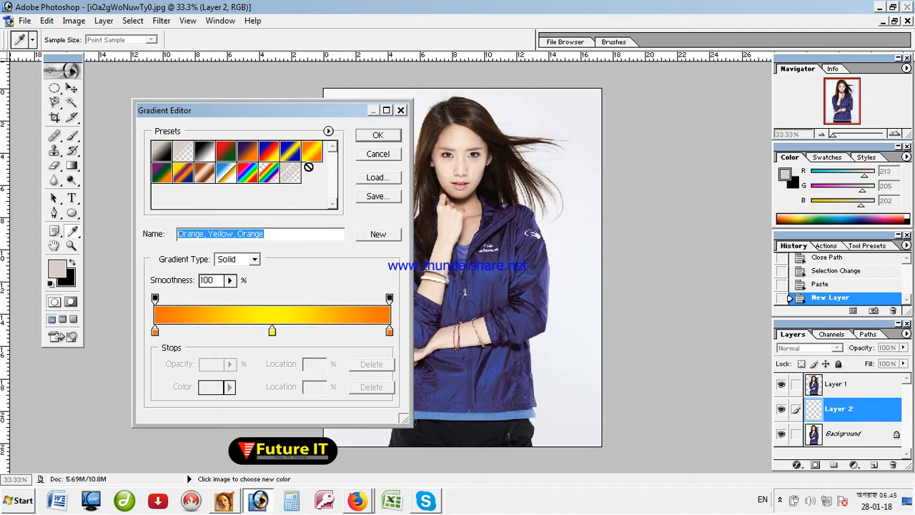
left_click(369, 137)
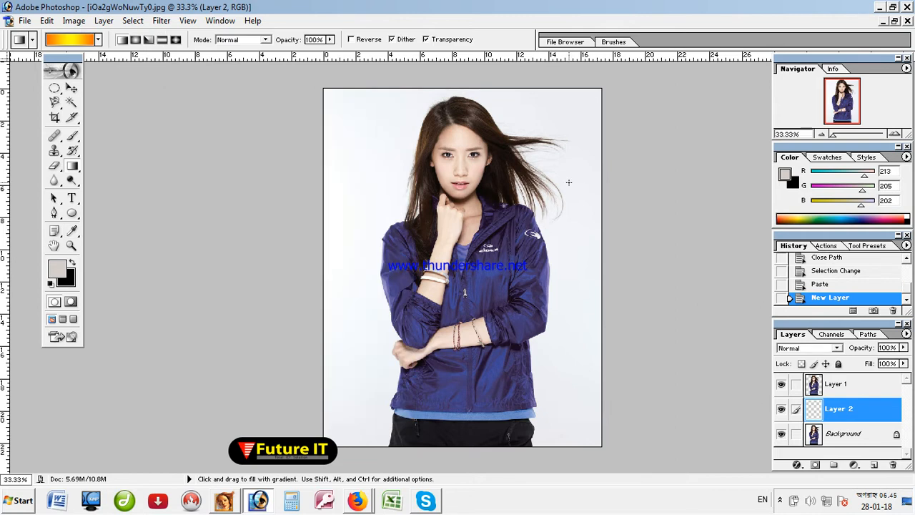
left_click_drag(552, 121, 551, 422)
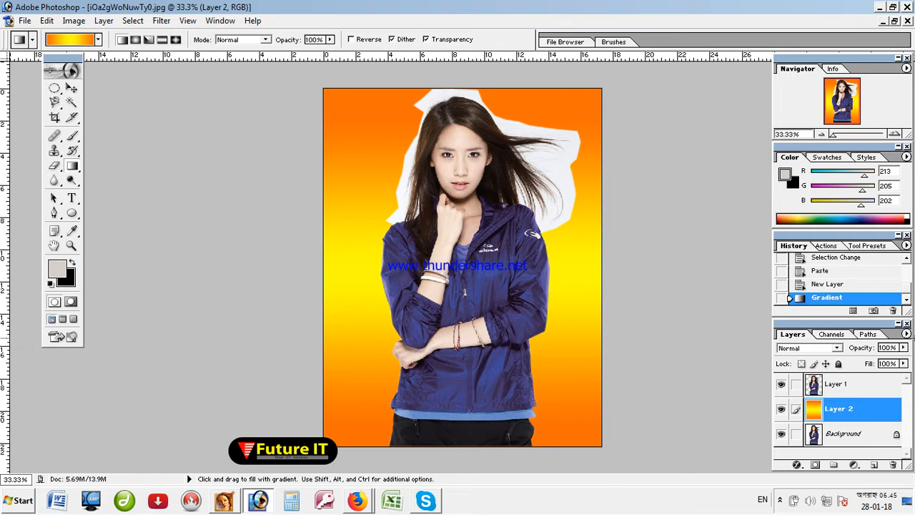
- Duplicate Layer 1 within the same document under the name Layer 1 copy
left_click(836, 388)
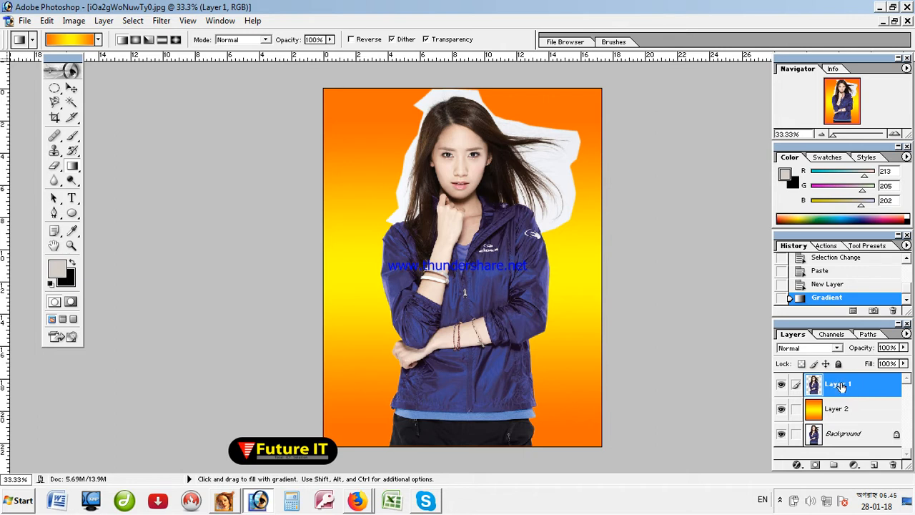
right_click(836, 386)
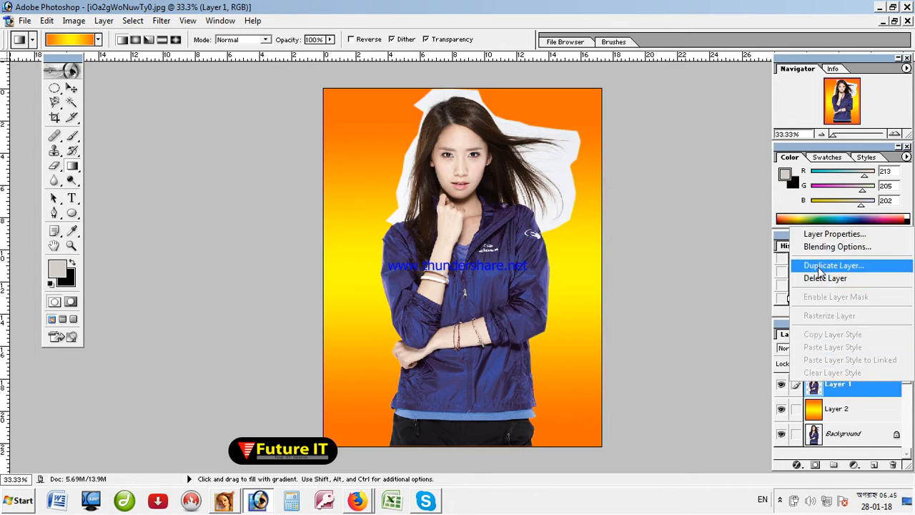
right_click(829, 391)
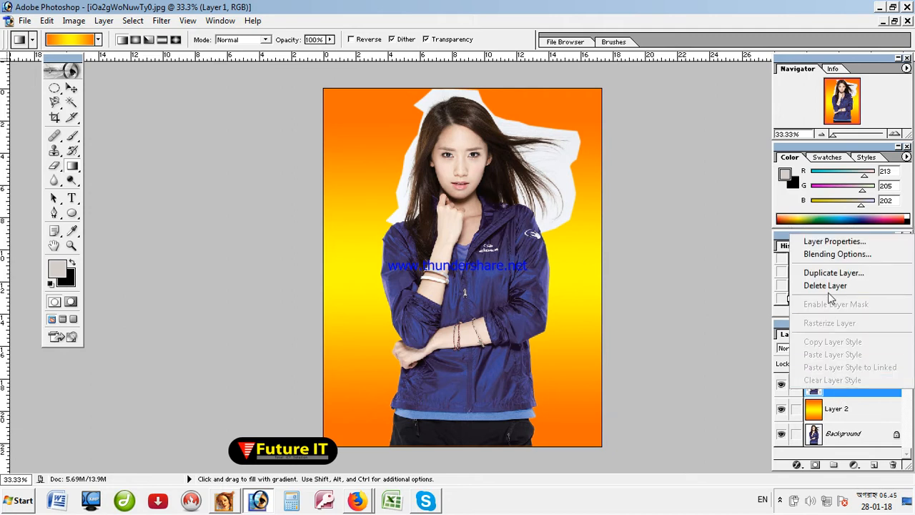
left_click(833, 273)
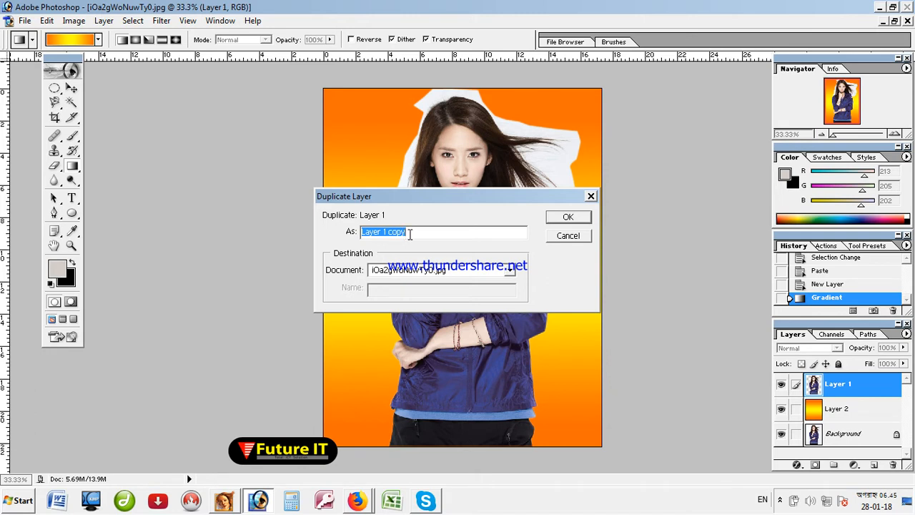
left_click(562, 217)
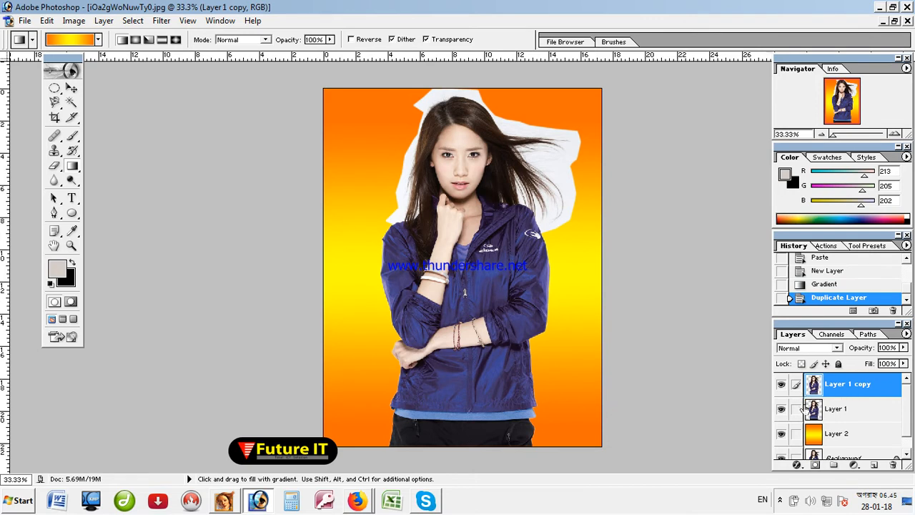
- Set the blending mode of Layer 1 copy to Multiply and hide Layer 1 beneath it
left_click(837, 349)
left_click(838, 348)
left_click(837, 348)
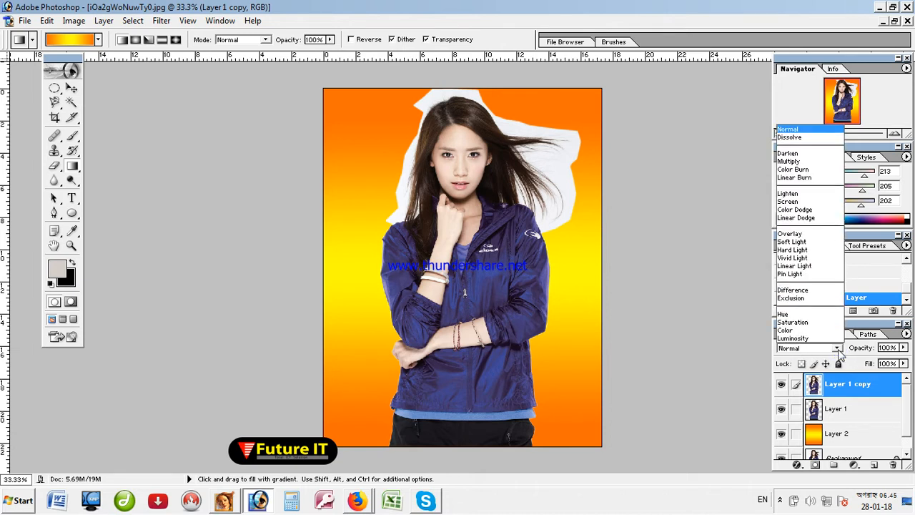
left_click(788, 161)
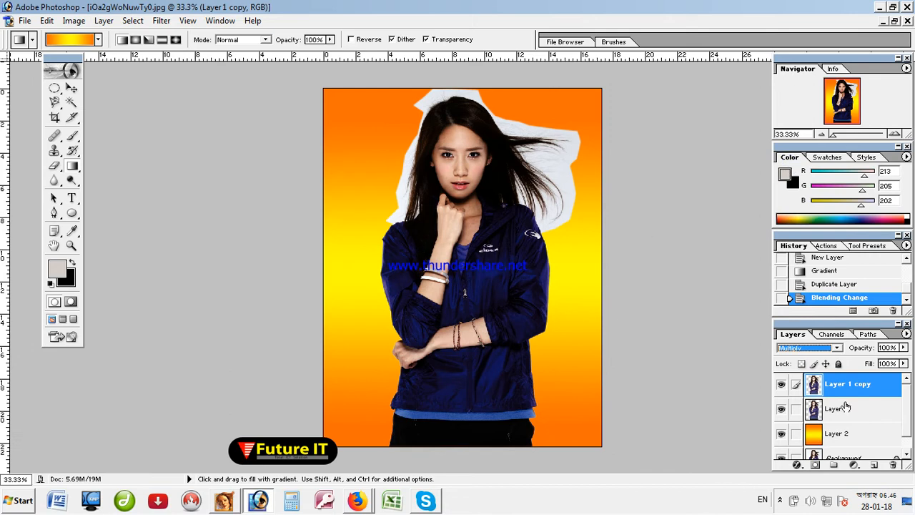
left_click(782, 411)
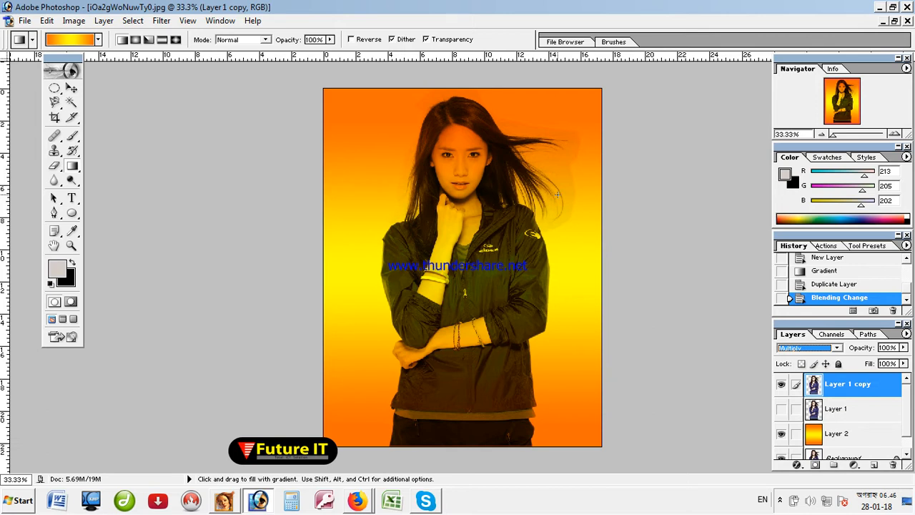
- Apply Curves to Layer 1 copy, setting the white point from the pale leftover backdrop beside the flying hair
left_click(73, 21)
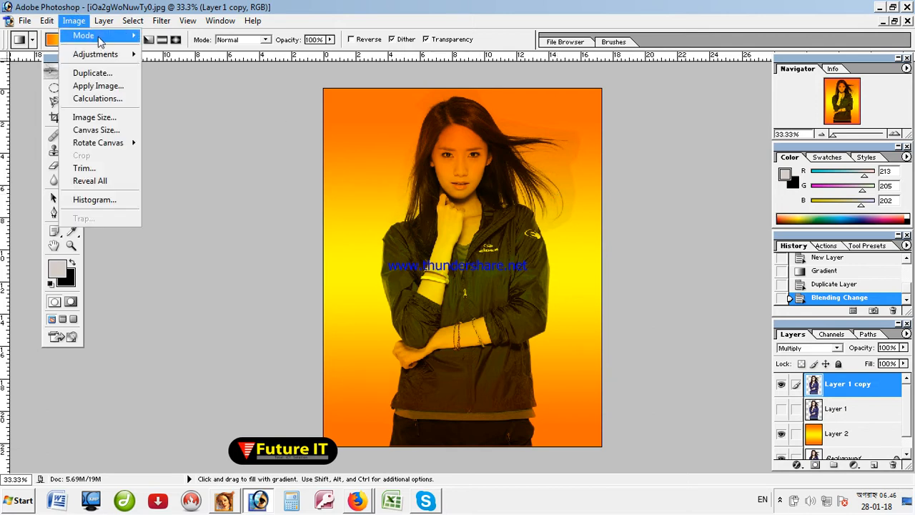
mouse_move(106, 57)
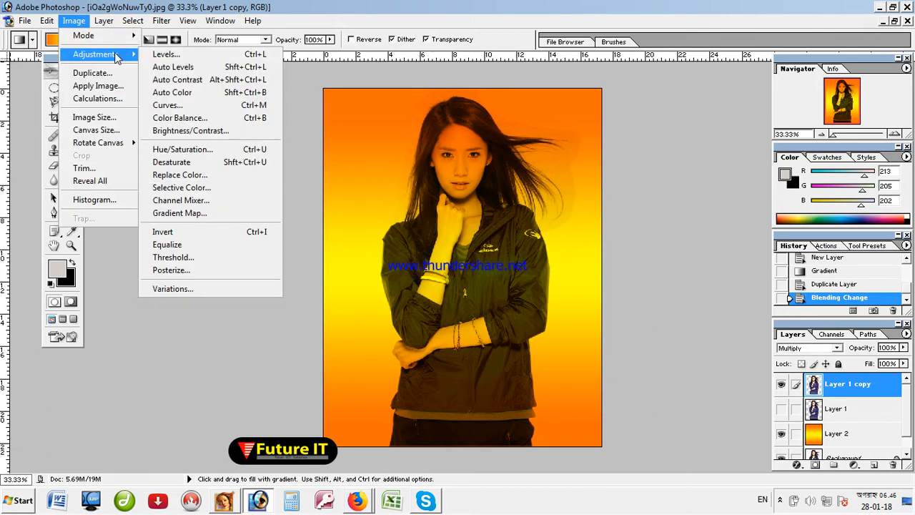
left_click(183, 108)
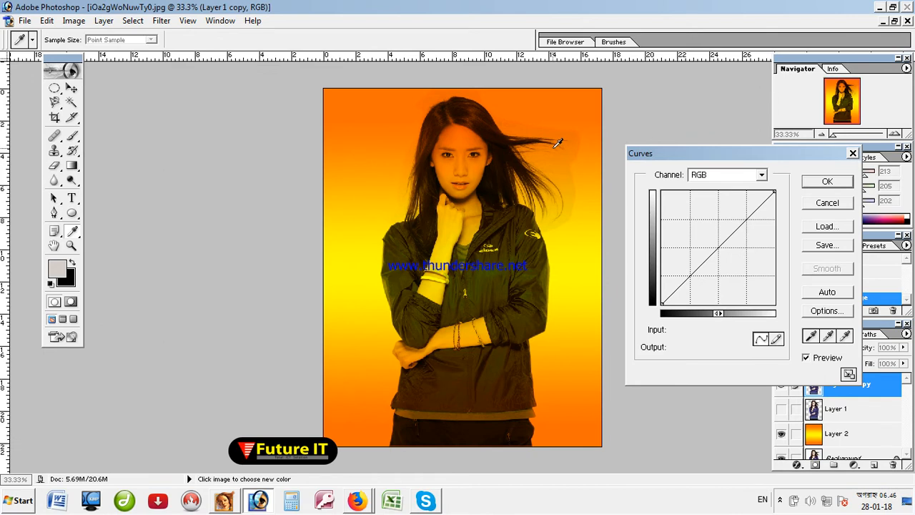
left_click(845, 337)
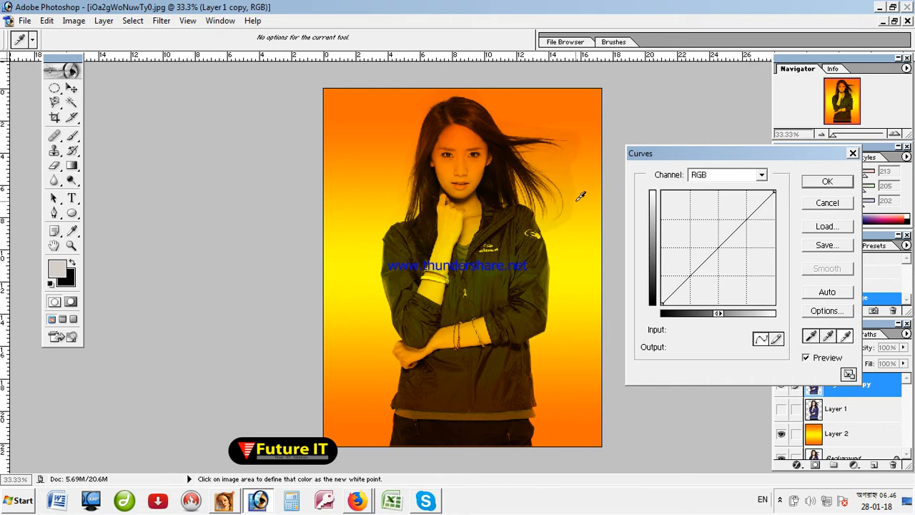
left_click(573, 135)
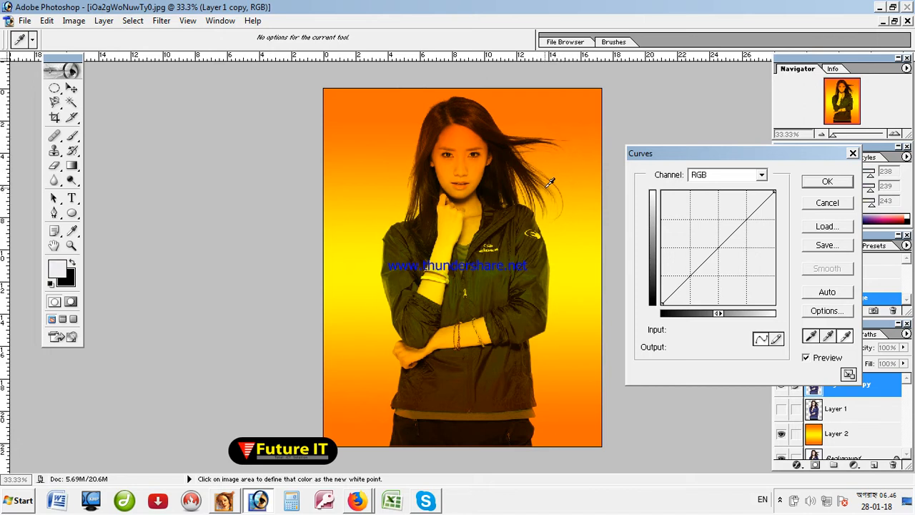
left_click(829, 182)
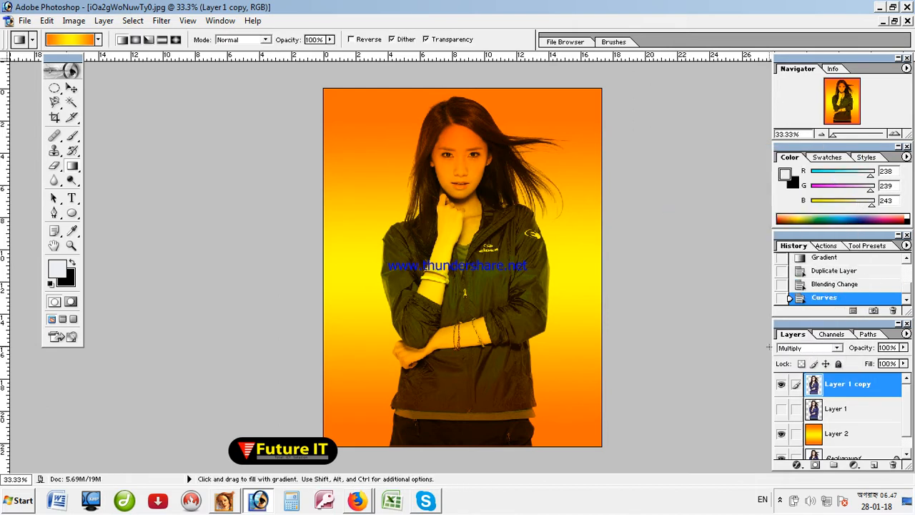
- Make Layer 1 visible again and move it above Layer 1 copy in the layer order
left_click(782, 409)
left_click(842, 410)
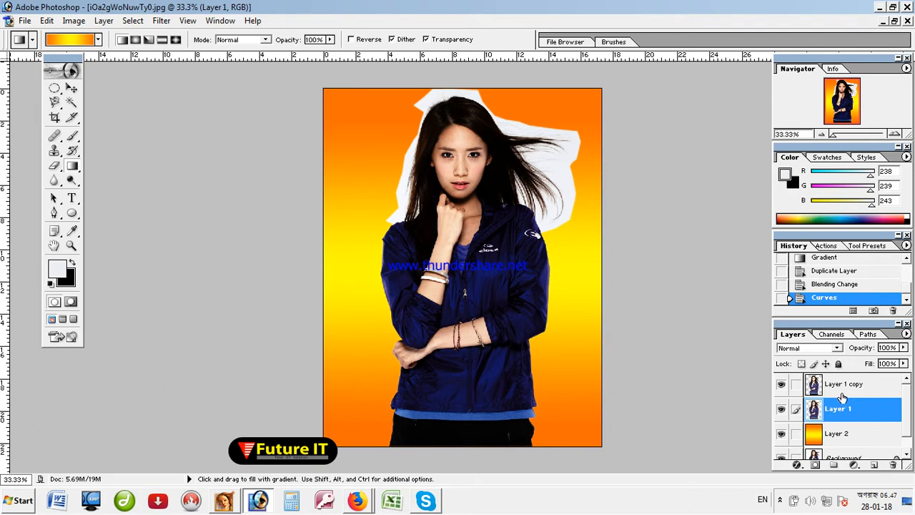
left_click_drag(838, 415, 841, 387)
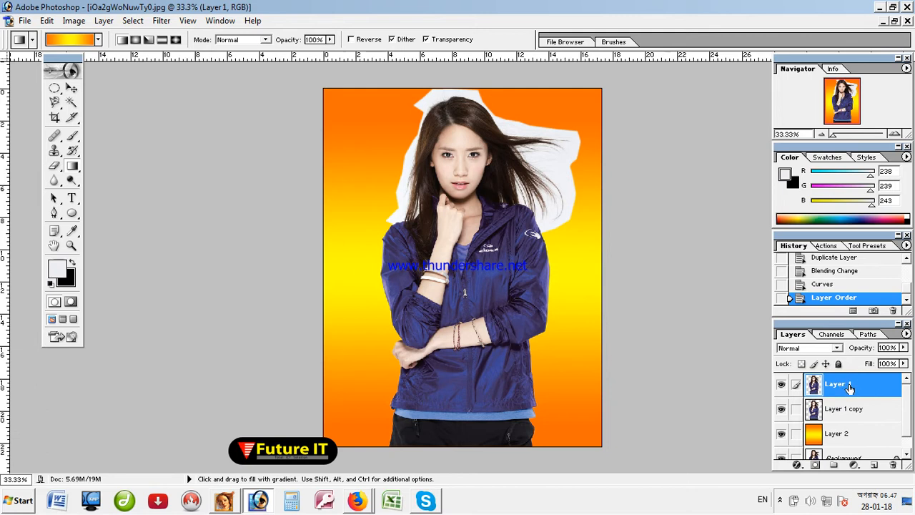
- Add a layer mask to Layer 1 and brush black over the leftover backdrop above and to the left of her head
left_click(815, 465)
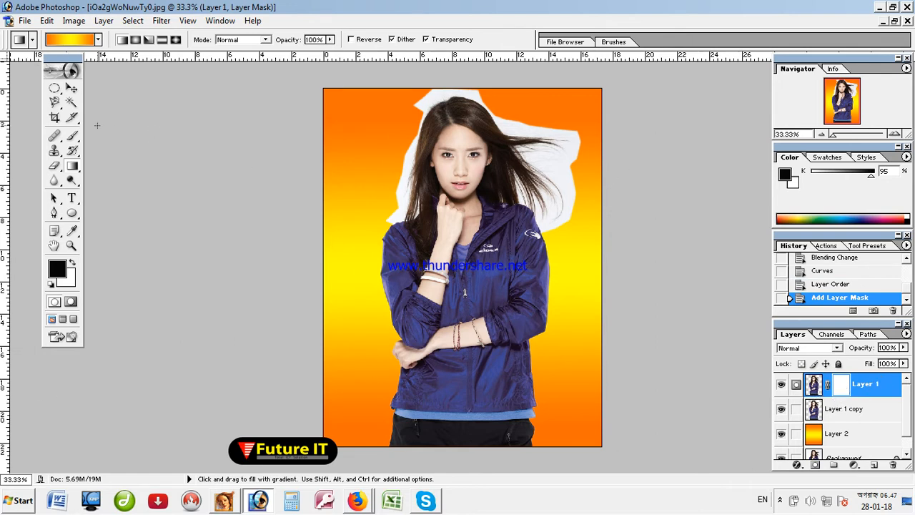
left_click(73, 136)
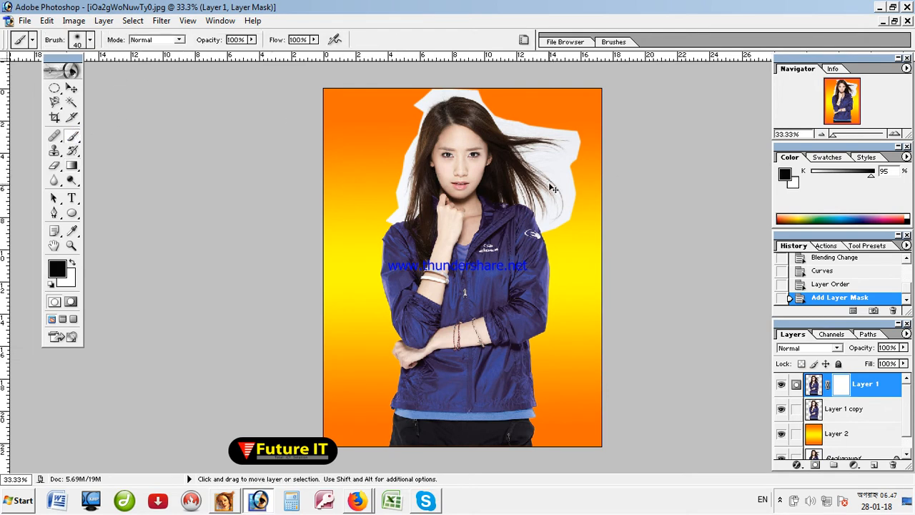
key("ctrl+plus")
key("ctrl+plus")
key("ctrl+plus")
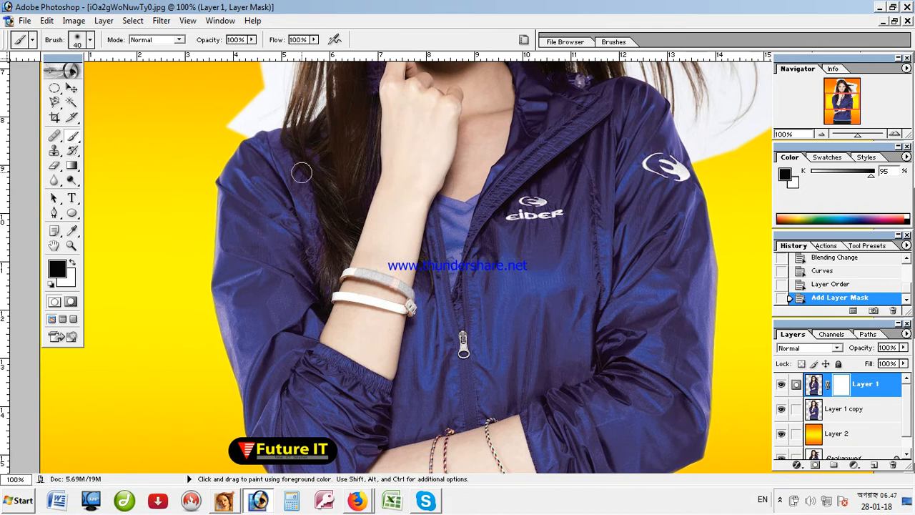
scroll(443, 216, "up", 5)
scroll(443, 216, "up", 3)
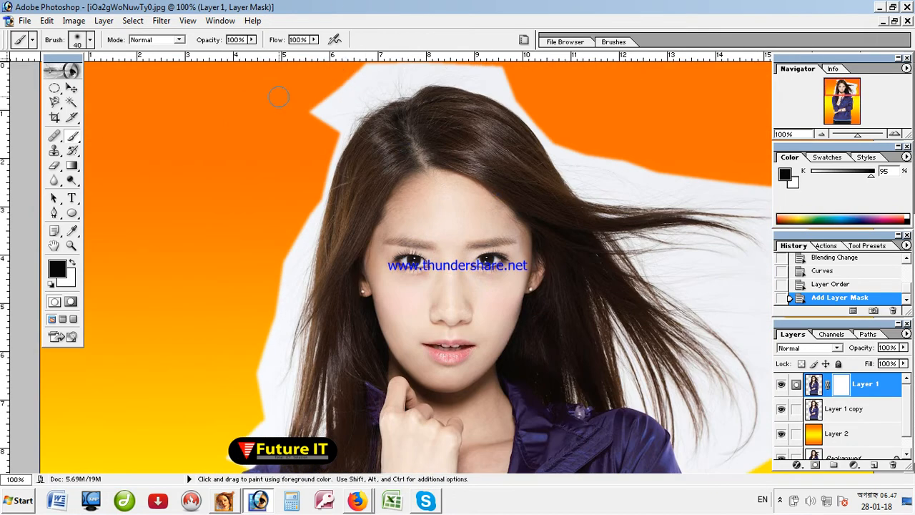
mouse_move(299, 100)
left_mouse_down()
mouse_move(318, 108)
mouse_move(368, 68)
mouse_move(338, 96)
left_mouse_up()
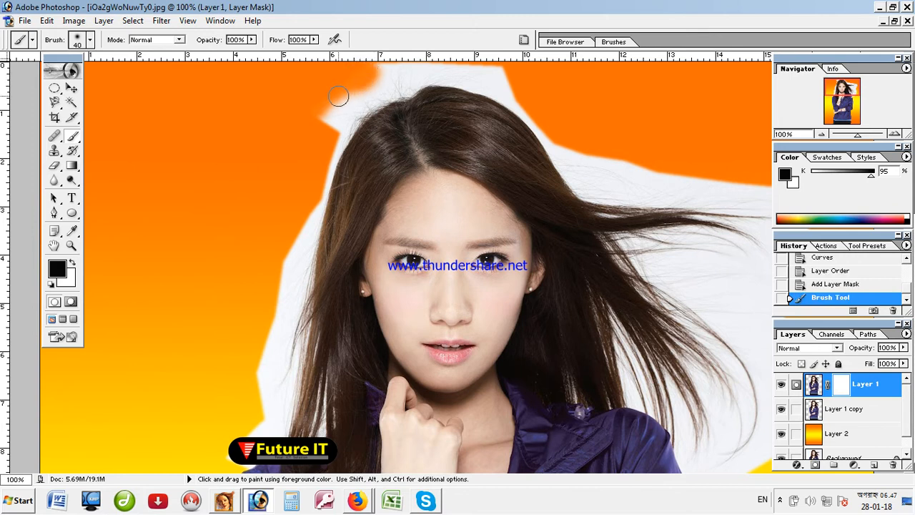
mouse_move(338, 95)
left_mouse_down()
mouse_move(322, 112)
mouse_move(352, 75)
mouse_move(426, 56)
mouse_move(500, 63)
mouse_move(526, 80)
mouse_move(464, 51)
mouse_move(309, 91)
left_mouse_up()
left_click_drag(326, 121, 308, 178)
- Try masking the backdrop along both sides of the hair with a size 80 brush, and undo the last stroke
mouse_move(574, 145)
left_mouse_down()
mouse_move(627, 150)
mouse_move(708, 181)
mouse_move(604, 168)
mouse_move(561, 132)
left_mouse_up()
mouse_move(527, 90)
left_mouse_down()
mouse_move(440, 63)
mouse_move(359, 98)
mouse_move(314, 172)
mouse_move(281, 296)
mouse_move(306, 206)
left_mouse_up()
mouse_move(313, 173)
left_mouse_down()
mouse_move(291, 291)
mouse_move(256, 394)
mouse_move(302, 307)
mouse_move(302, 355)
mouse_move(277, 414)
mouse_move(313, 384)
mouse_move(310, 414)
left_mouse_up()
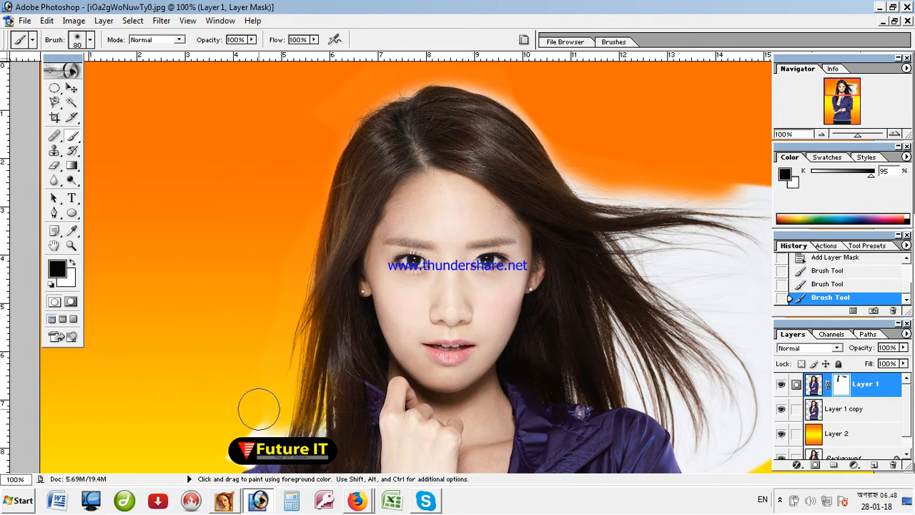
left_click(840, 285)
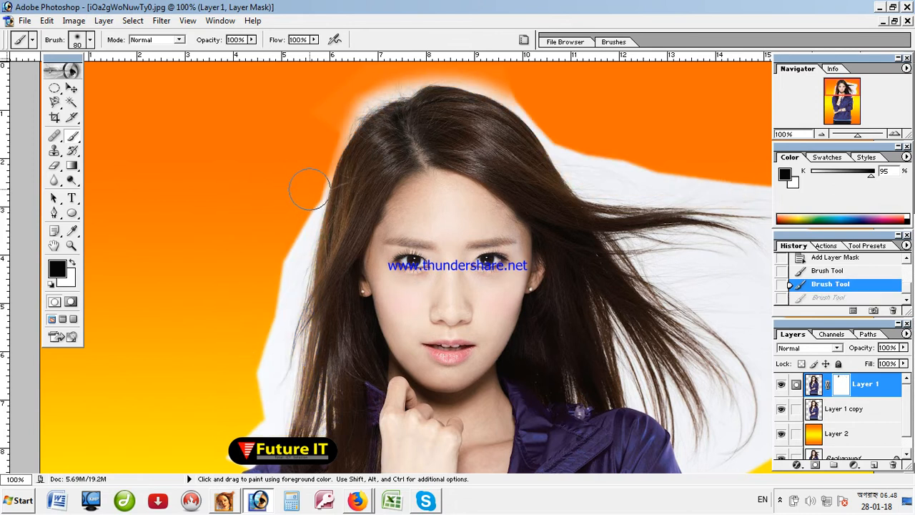
- Mask out the pale backdrop along the left side of the hair and above the head with the size 80 brush
mouse_move(310, 189)
left_mouse_down()
mouse_move(295, 244)
mouse_move(305, 204)
left_mouse_up()
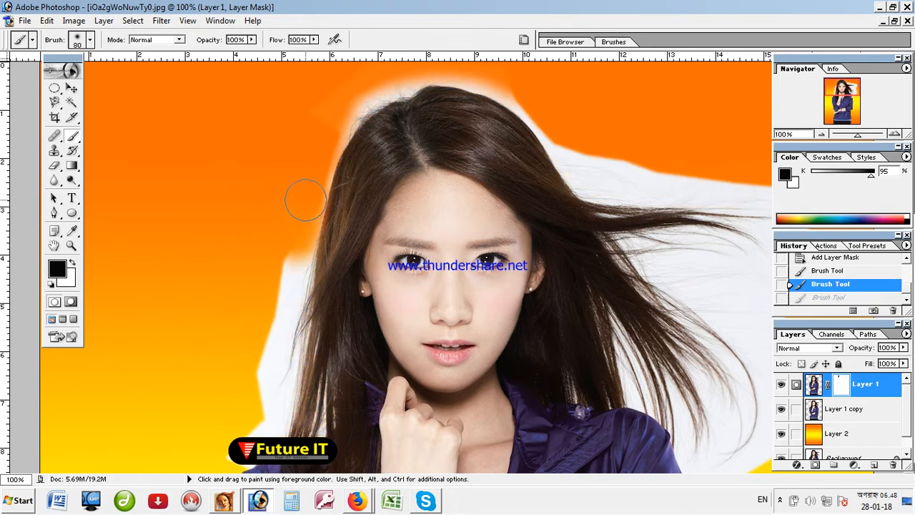
mouse_move(313, 166)
left_mouse_down()
mouse_move(348, 107)
mouse_move(391, 83)
mouse_move(437, 76)
mouse_move(508, 88)
mouse_move(563, 140)
left_mouse_up()
mouse_move(522, 92)
left_mouse_down()
mouse_move(569, 170)
mouse_move(641, 166)
left_mouse_up()
mouse_move(246, 215)
left_mouse_down()
mouse_move(285, 240)
mouse_move(259, 375)
mouse_move(268, 289)
mouse_move(268, 327)
mouse_move(291, 208)
mouse_move(256, 423)
mouse_move(246, 441)
mouse_move(223, 449)
mouse_move(240, 450)
mouse_move(263, 433)
mouse_move(271, 371)
mouse_move(255, 443)
mouse_move(235, 432)
mouse_move(253, 321)
left_mouse_up()
- Mask out the large pale backdrop area around and between the flying strands on the right side of the head
key("space")
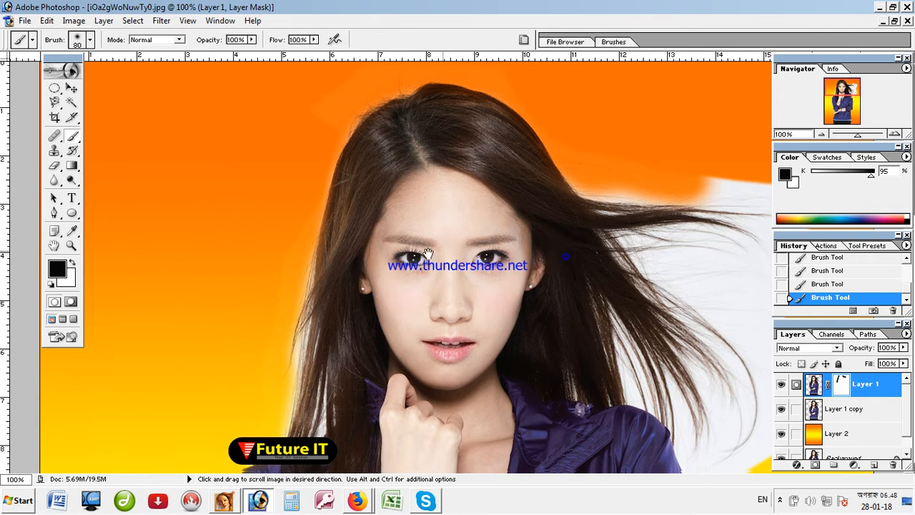
left_click_drag(709, 194, 770, 197)
key("ctrl+minus")
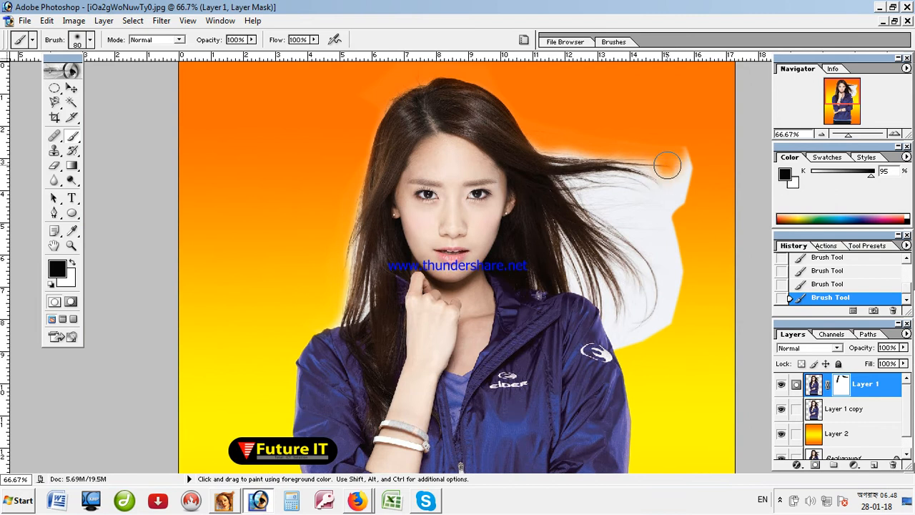
mouse_move(679, 201)
left_mouse_down()
mouse_move(674, 303)
mouse_move(653, 331)
mouse_move(630, 337)
left_mouse_up()
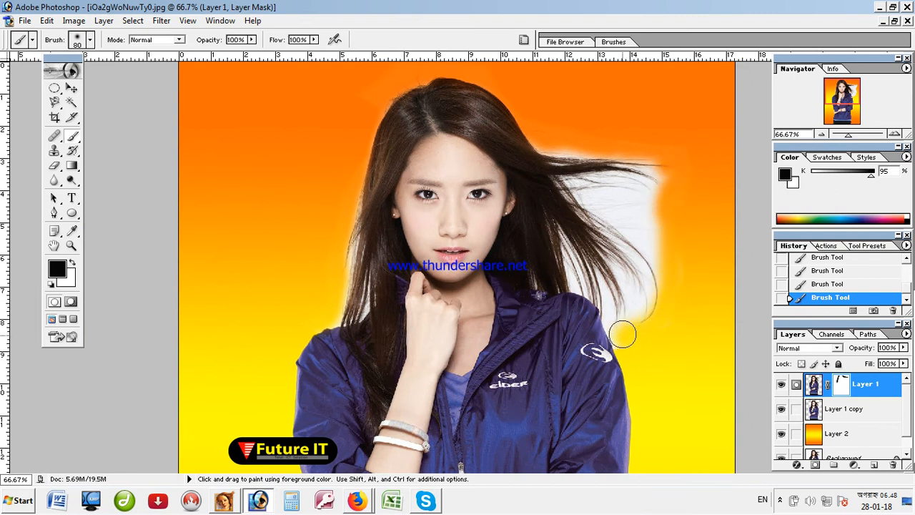
mouse_move(675, 281)
left_mouse_down()
mouse_move(651, 215)
mouse_move(630, 201)
mouse_move(672, 285)
left_mouse_up()
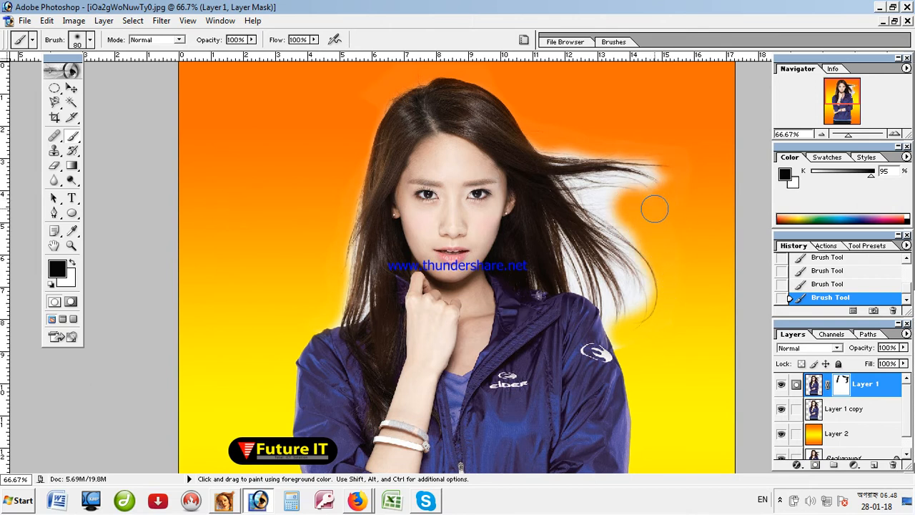
left_click_drag(629, 186, 654, 153)
mouse_move(653, 201)
left_mouse_down()
mouse_move(633, 160)
mouse_move(620, 185)
mouse_move(592, 192)
mouse_move(649, 247)
mouse_move(658, 273)
mouse_move(639, 314)
mouse_move(625, 265)
mouse_move(626, 243)
mouse_move(650, 325)
mouse_move(624, 326)
mouse_move(613, 282)
left_mouse_up()
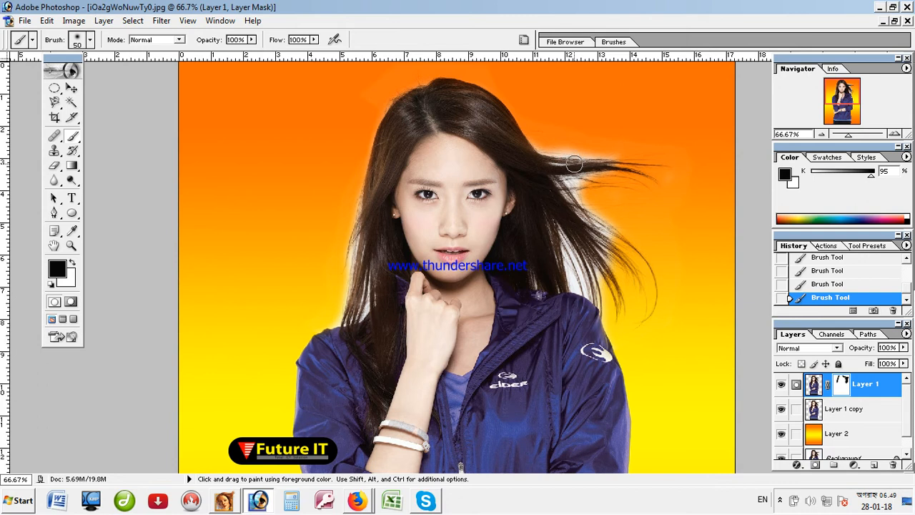
- Brush away the remaining pale halo along the left edge of the hair with a size 50 brush on the mask
key("ctrl+plus")
key("ctrl+plus")
key("ctrl+plus")
left_click_drag(288, 236, 679, 287)
left_click_drag(376, 204, 435, 259)
left_click_drag(421, 198, 423, 458)
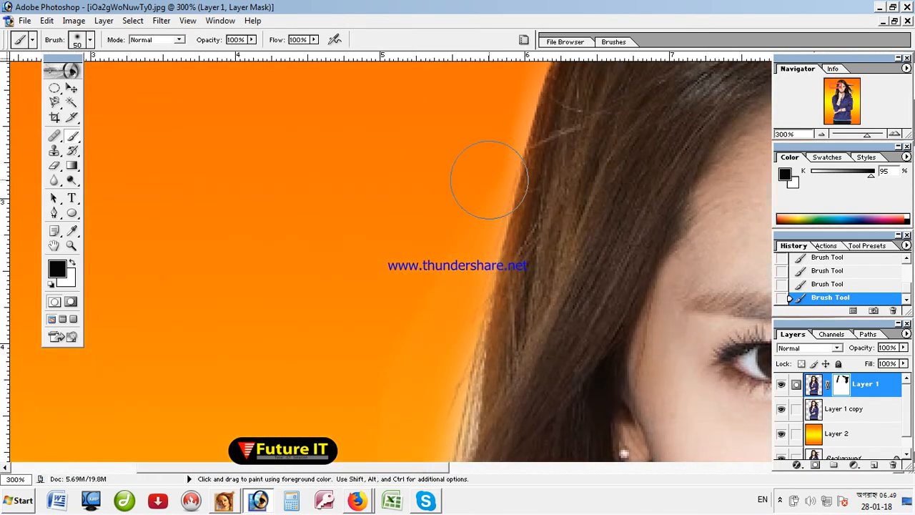
mouse_move(490, 135)
left_mouse_down()
mouse_move(461, 258)
mouse_move(450, 370)
mouse_move(473, 134)
mouse_move(454, 290)
mouse_move(421, 222)
mouse_move(431, 188)
mouse_move(431, 239)
left_mouse_up()
mouse_move(482, 197)
left_mouse_down()
mouse_move(419, 302)
mouse_move(419, 364)
mouse_move(450, 152)
mouse_move(435, 149)
mouse_move(419, 284)
left_mouse_up()
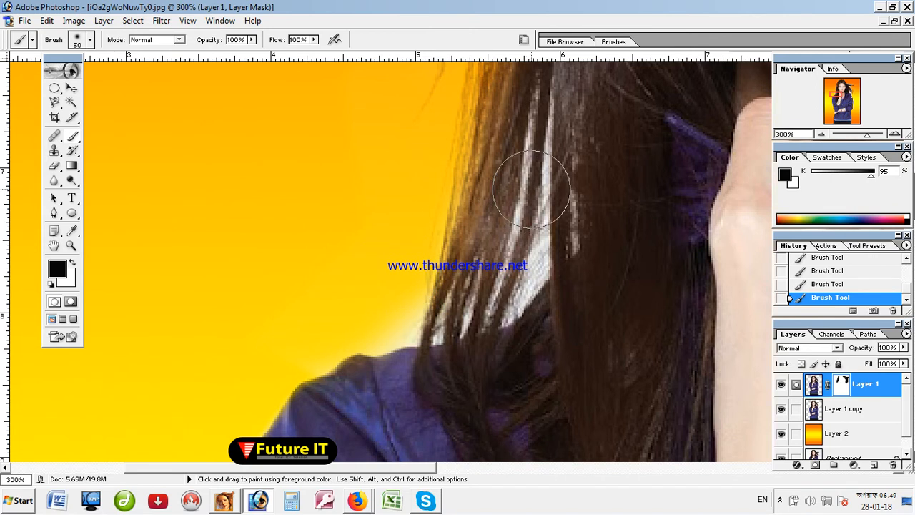
- Mask the white gaps between the left hair strands and the halo above the left shoulder with a size 20 brush
key("bracketleft")
key("bracketleft")
key("bracketleft")
mouse_move(535, 95)
left_mouse_down()
mouse_move(517, 263)
mouse_move(547, 166)
mouse_move(544, 108)
mouse_move(555, 216)
mouse_move(565, 228)
mouse_move(568, 155)
mouse_move(570, 248)
mouse_move(547, 255)
mouse_move(512, 308)
mouse_move(497, 303)
mouse_move(494, 271)
mouse_move(481, 316)
mouse_move(411, 333)
mouse_move(411, 316)
mouse_move(439, 279)
mouse_move(451, 289)
mouse_move(481, 252)
mouse_move(485, 230)
mouse_move(451, 274)
mouse_move(462, 310)
left_mouse_up()
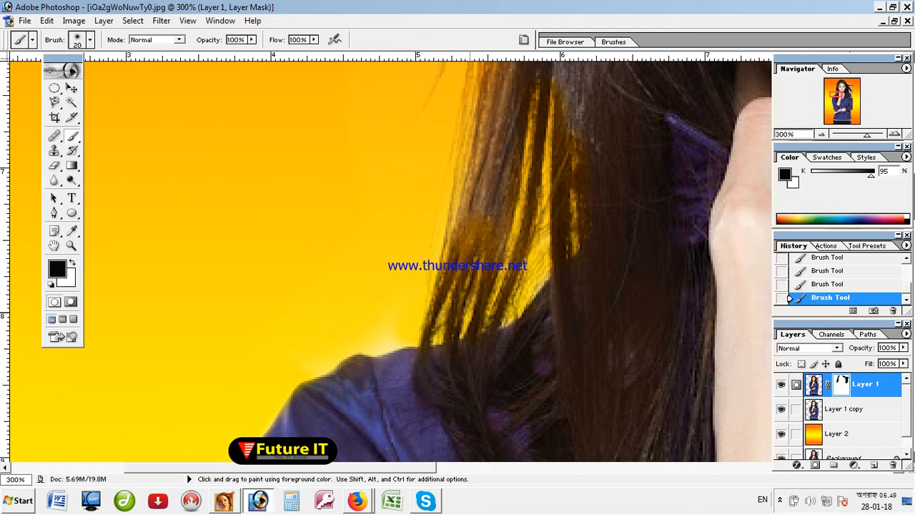
mouse_move(407, 332)
left_mouse_down()
mouse_move(398, 327)
mouse_move(304, 367)
left_mouse_up()
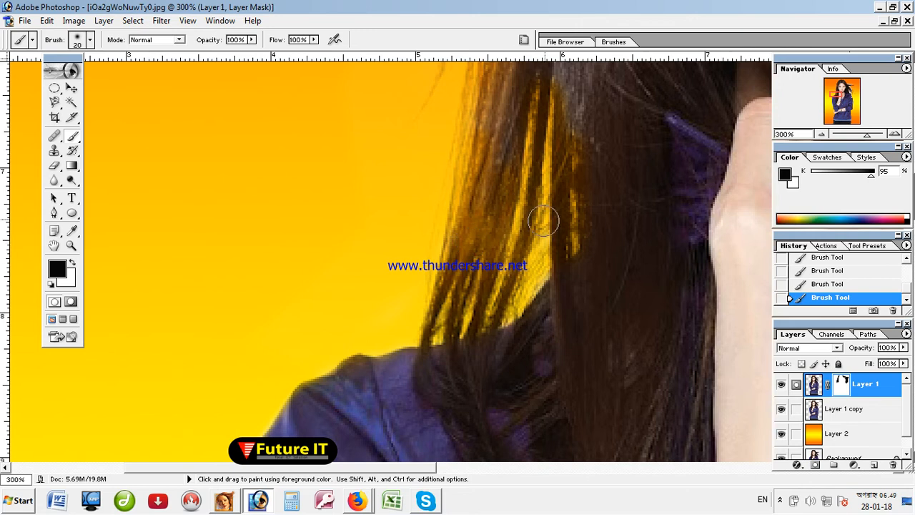
- Mask the pale gaps in the hair above the collar button and beside the right shoulder with the size 20 brush
left_click_drag(451, 178, 449, 394)
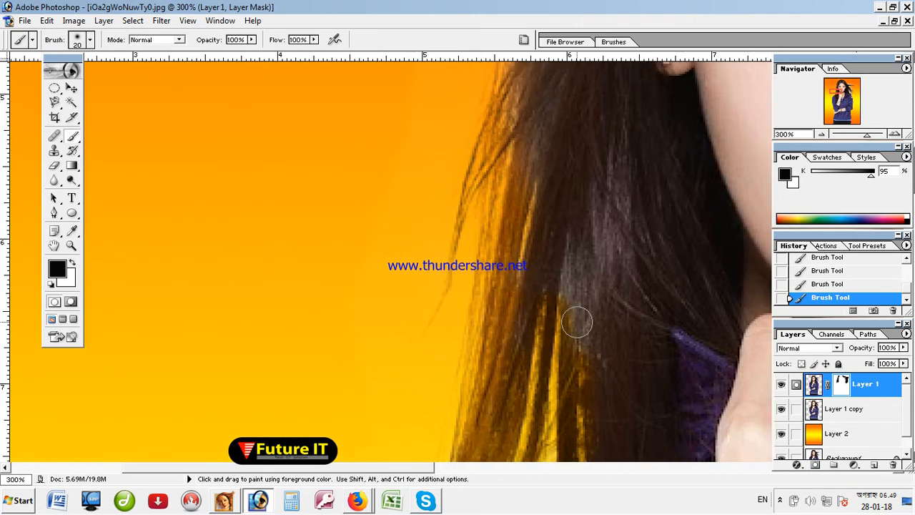
left_click_drag(582, 322, 349, 281)
left_click_drag(541, 321, 344, 323)
left_click_drag(607, 331, 501, 334)
mouse_move(505, 250)
left_mouse_down()
mouse_move(529, 327)
mouse_move(514, 324)
mouse_move(566, 346)
left_mouse_up()
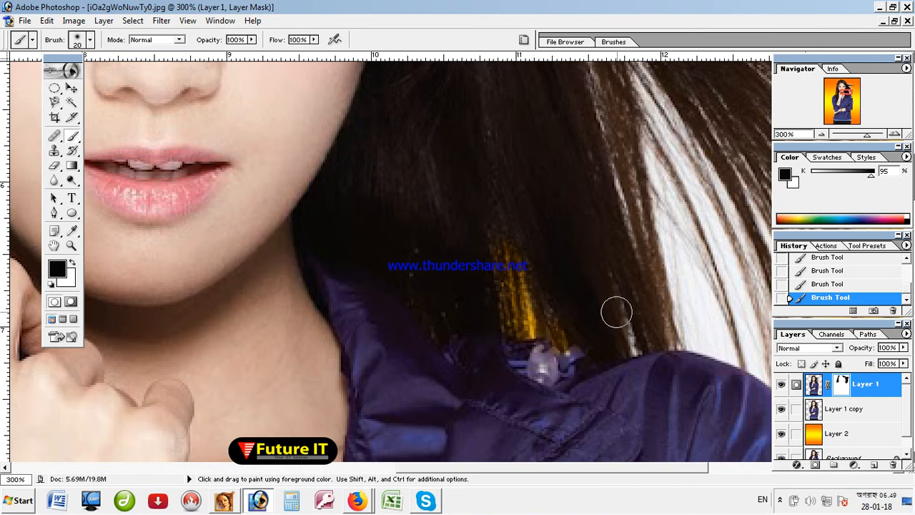
left_click_drag(618, 304, 635, 344)
left_click_drag(705, 280, 411, 299)
mouse_move(306, 82)
left_mouse_down()
mouse_move(335, 228)
mouse_move(403, 356)
mouse_move(396, 364)
mouse_move(459, 372)
left_mouse_up()
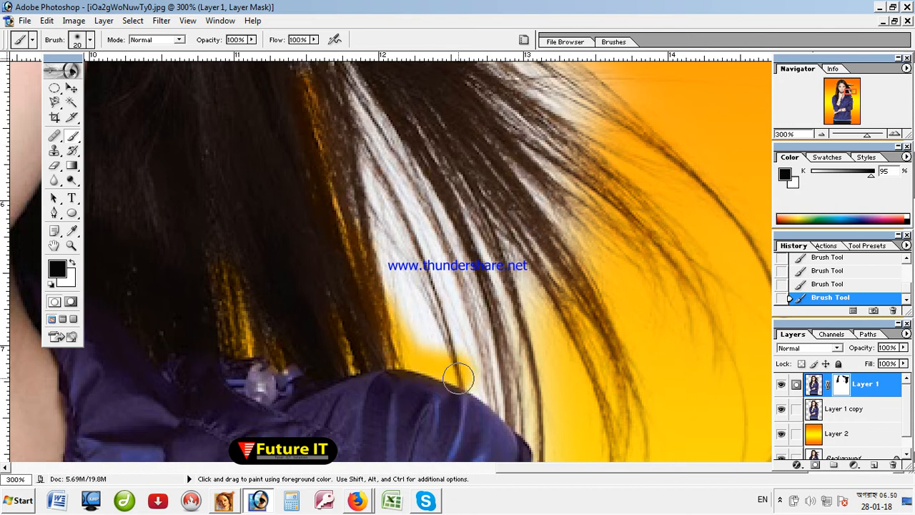
- Brush out the white areas between the long strands hanging over the right shoulder on the Layer 1 mask
key("space")
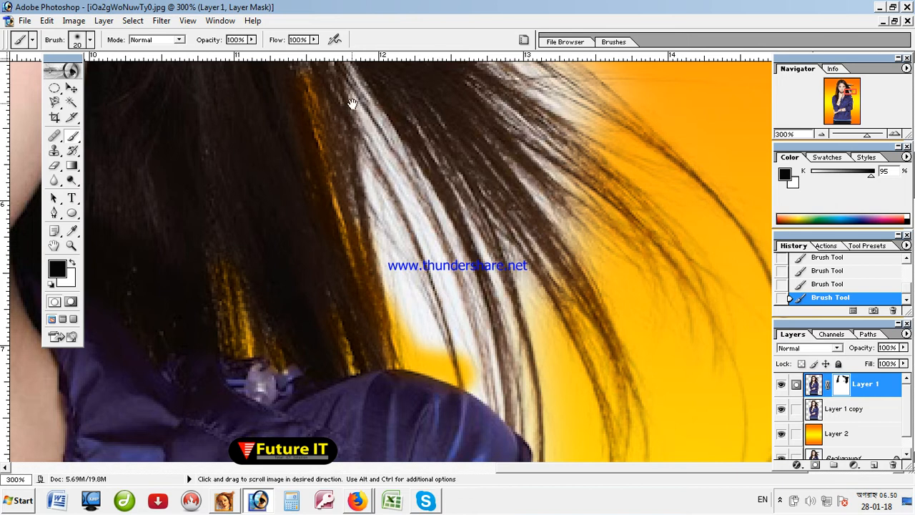
left_click_drag(351, 102, 379, 208)
mouse_move(311, 103)
left_mouse_down()
mouse_move(327, 170)
mouse_move(353, 143)
mouse_move(435, 307)
mouse_move(385, 278)
mouse_move(353, 198)
mouse_move(417, 348)
mouse_move(398, 347)
mouse_move(442, 425)
mouse_move(427, 268)
left_mouse_up()
key("space")
mouse_move(419, 203)
left_mouse_down()
mouse_move(456, 310)
mouse_move(434, 289)
mouse_move(431, 188)
mouse_move(489, 318)
mouse_move(559, 422)
mouse_move(551, 367)
mouse_move(484, 255)
mouse_move(543, 330)
mouse_move(563, 334)
left_mouse_up()
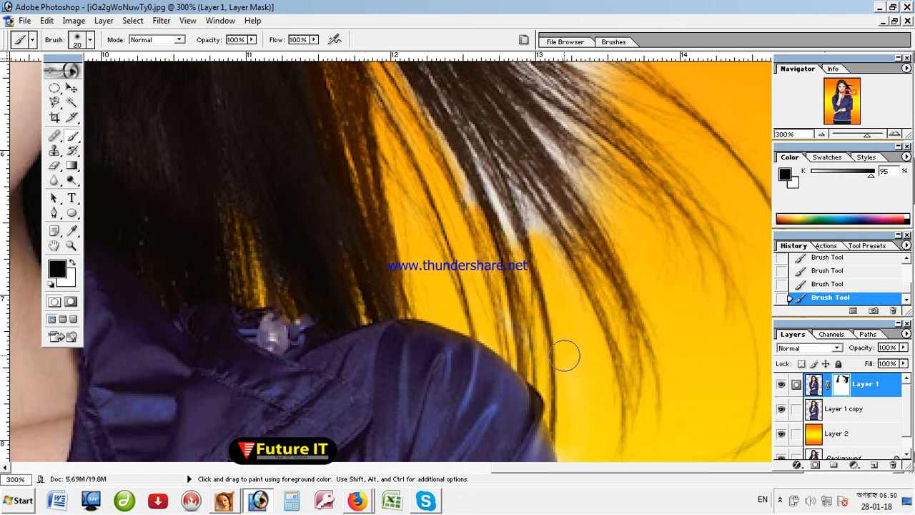
mouse_move(512, 315)
left_mouse_down()
mouse_move(512, 220)
mouse_move(445, 133)
mouse_move(475, 209)
mouse_move(500, 194)
mouse_move(598, 289)
left_mouse_up()
left_click_drag(506, 226, 533, 375)
left_click_drag(529, 119, 498, 224)
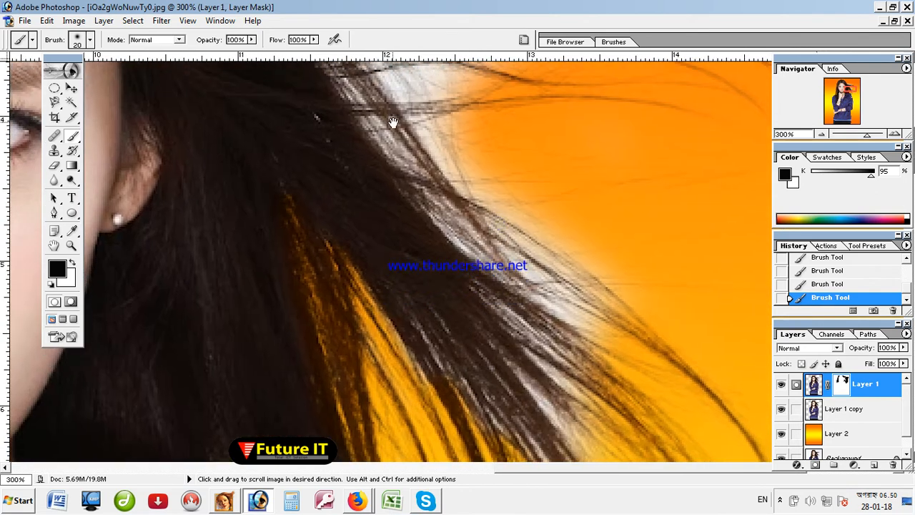
- Mask the halo along the upper right hair edge and the white gaps inside the topmost flying strands
left_click_drag(394, 121, 448, 322)
mouse_move(293, 98)
left_mouse_down()
mouse_move(327, 128)
mouse_move(388, 147)
mouse_move(606, 173)
mouse_move(688, 163)
mouse_move(478, 147)
mouse_move(362, 96)
mouse_move(419, 109)
left_mouse_up()
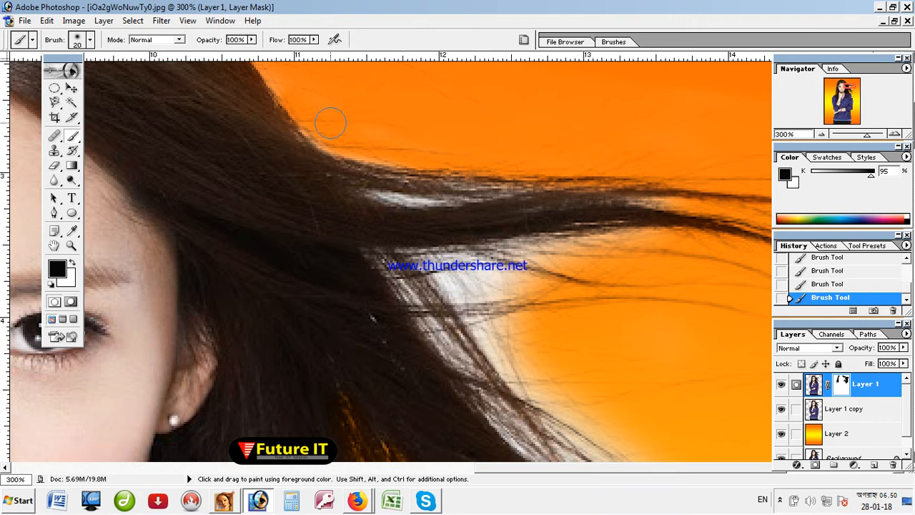
left_click_drag(311, 128, 370, 149)
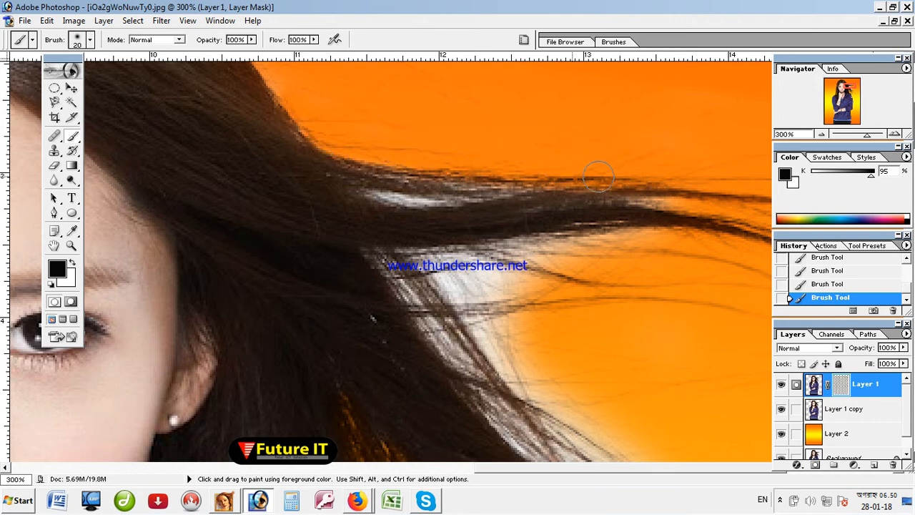
mouse_move(378, 190)
left_mouse_down()
mouse_move(351, 188)
mouse_move(669, 205)
left_mouse_up()
left_click_drag(357, 158, 496, 200)
mouse_move(403, 248)
left_mouse_down()
mouse_move(405, 259)
mouse_move(663, 235)
left_mouse_up()
mouse_move(616, 264)
left_mouse_down()
mouse_move(438, 280)
mouse_move(364, 255)
mouse_move(433, 312)
mouse_move(440, 345)
mouse_move(423, 315)
mouse_move(438, 298)
mouse_move(515, 329)
mouse_move(483, 309)
left_mouse_up()
mouse_move(680, 326)
left_mouse_down()
mouse_move(500, 357)
mouse_move(515, 389)
mouse_move(455, 123)
left_mouse_up()
mouse_move(400, 97)
left_mouse_down()
mouse_move(466, 186)
mouse_move(631, 281)
left_mouse_up()
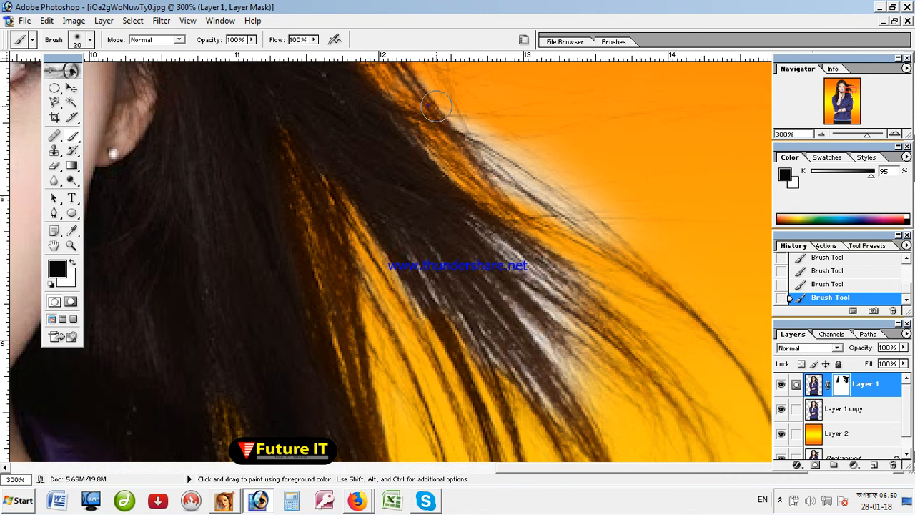
- Mask the remaining white patches between the flying strands to the lower right of the ear
left_click_drag(427, 100, 649, 239)
left_click_drag(481, 166, 631, 246)
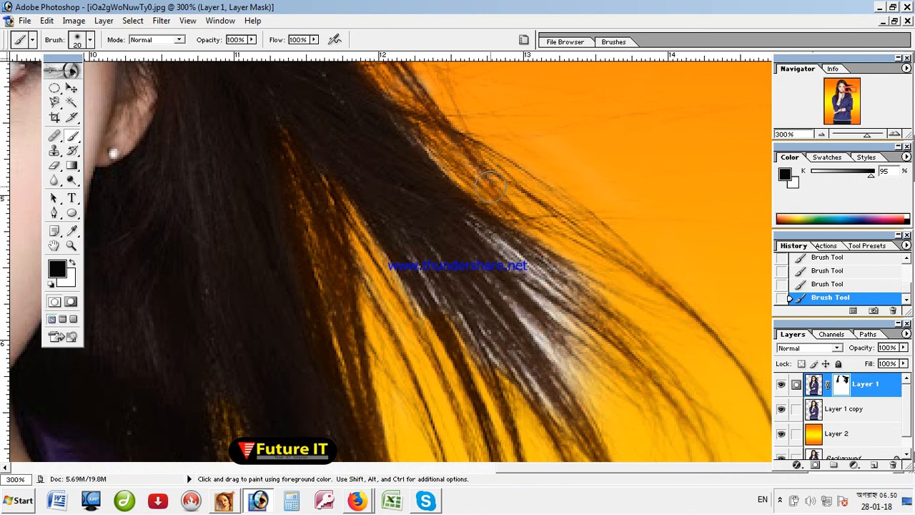
mouse_move(446, 172)
left_mouse_down()
mouse_move(398, 106)
mouse_move(546, 275)
mouse_move(623, 312)
mouse_move(560, 254)
mouse_move(624, 308)
left_mouse_up()
mouse_move(474, 219)
left_mouse_down()
mouse_move(512, 274)
mouse_move(599, 355)
mouse_move(512, 318)
mouse_move(598, 405)
mouse_move(474, 300)
mouse_move(495, 319)
mouse_move(485, 271)
mouse_move(453, 298)
mouse_move(367, 239)
mouse_move(421, 301)
mouse_move(402, 241)
mouse_move(463, 304)
mouse_move(421, 293)
mouse_move(509, 388)
mouse_move(369, 266)
mouse_move(380, 315)
mouse_move(476, 381)
mouse_move(575, 412)
left_mouse_up()
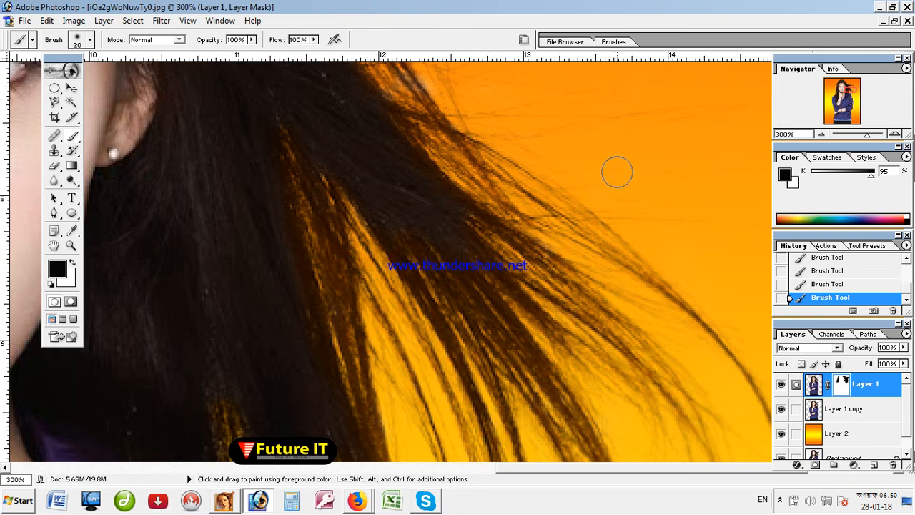
key("ctrl+minus")
key("ctrl+minus")
key("ctrl+minus")
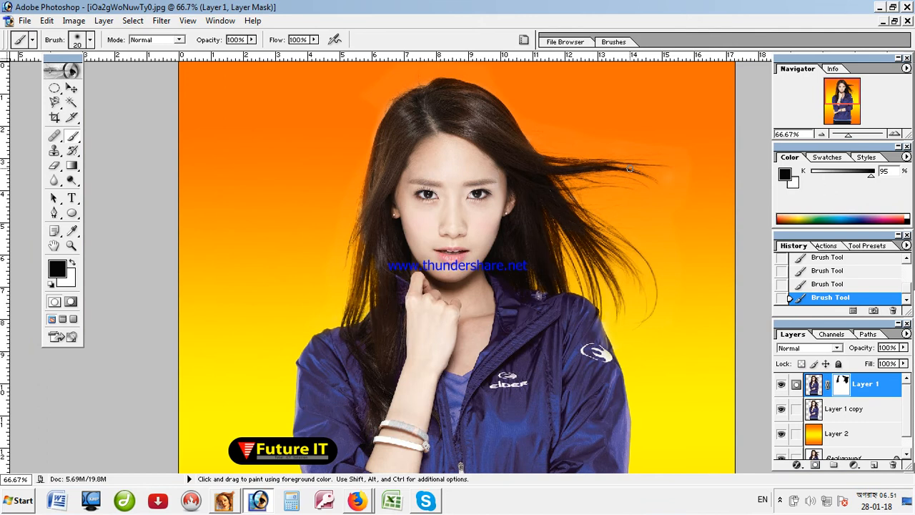
key("bracketright")
- Restore the portrait from its maximised view and bring the group photo AALI1573.jpg to the front, keeping part of the portrait visible
key("ctrl+minus")
key("ctrl+minus")
key("ctrl+minus")
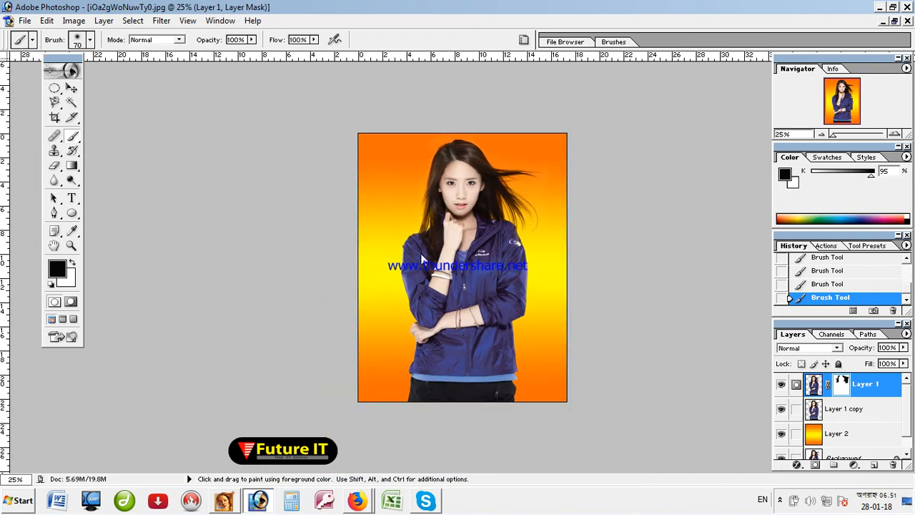
left_click(894, 22)
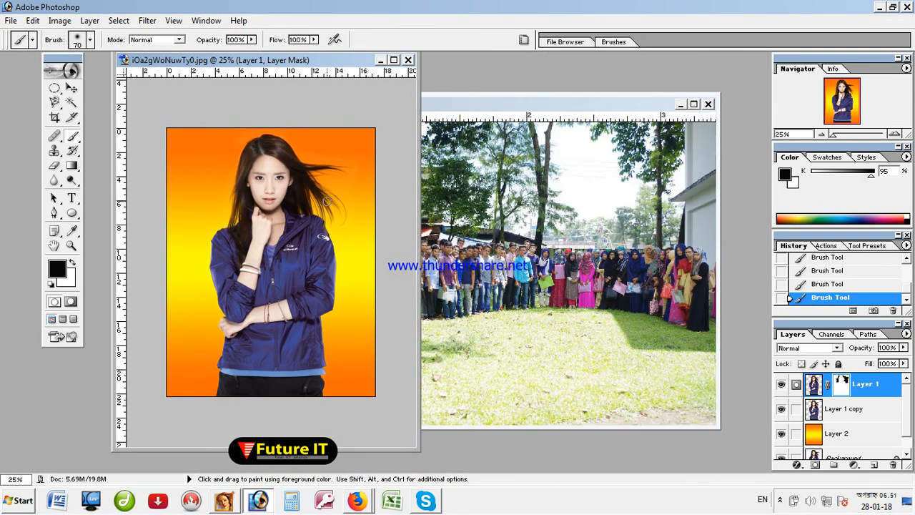
left_click(457, 106)
left_click_drag(454, 105, 480, 107)
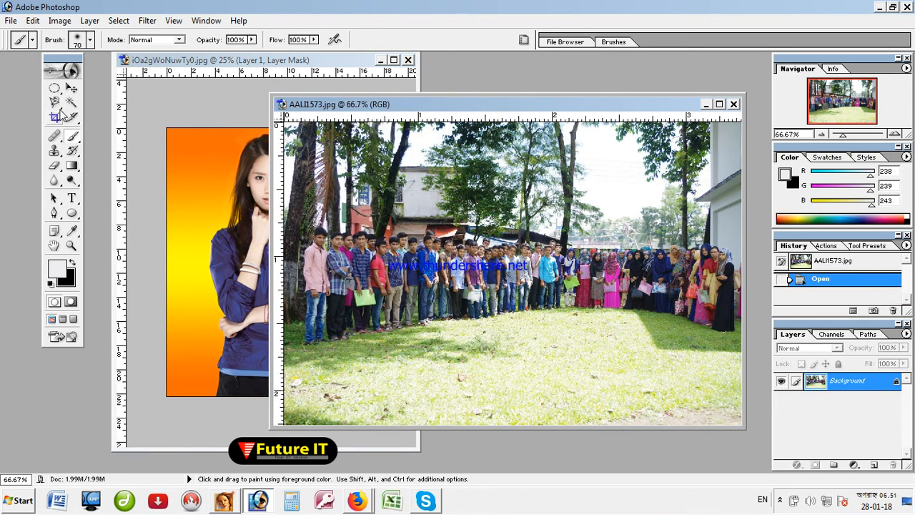
- Copy the masked Layer 1 into AALI1573.jpg with the Move tool and position the woman in the photo's left half
left_click(70, 88)
left_click(189, 245)
left_click_drag(189, 241, 520, 312)
left_click_drag(556, 273, 433, 325)
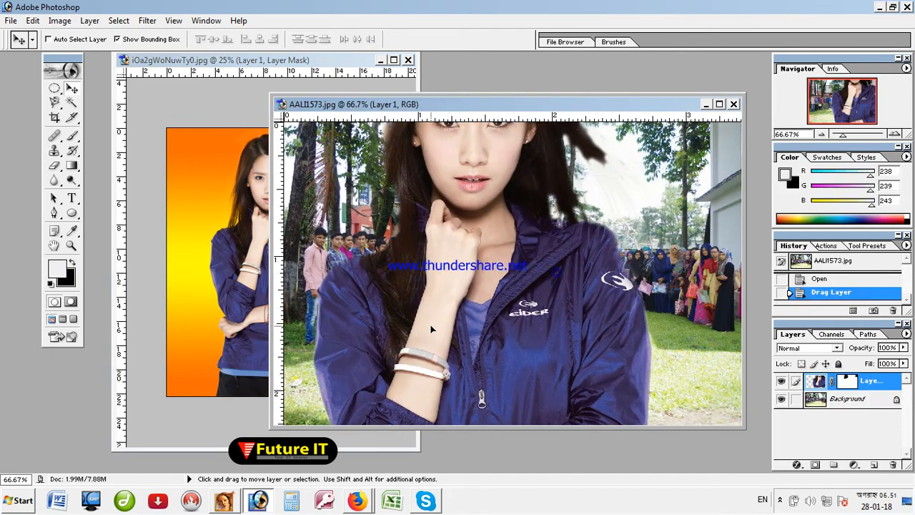
left_click_drag(483, 271, 454, 253)
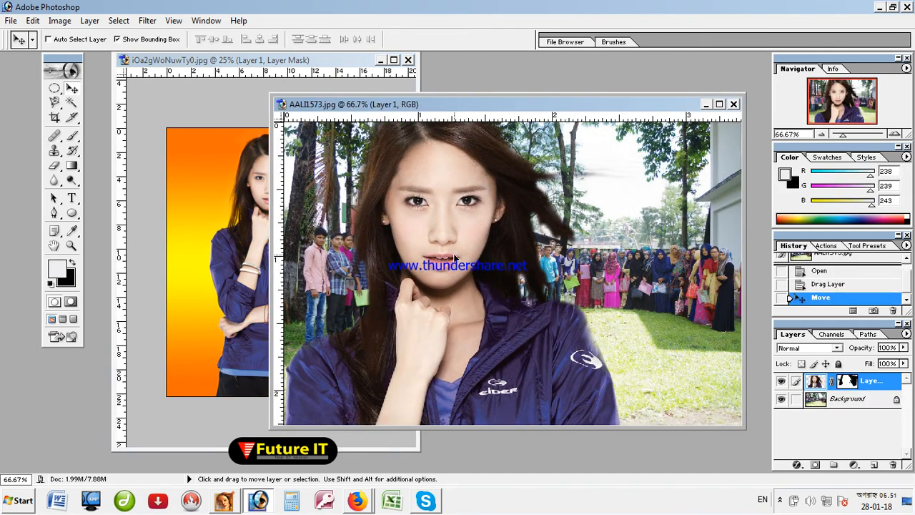
left_click_drag(486, 302, 435, 290)
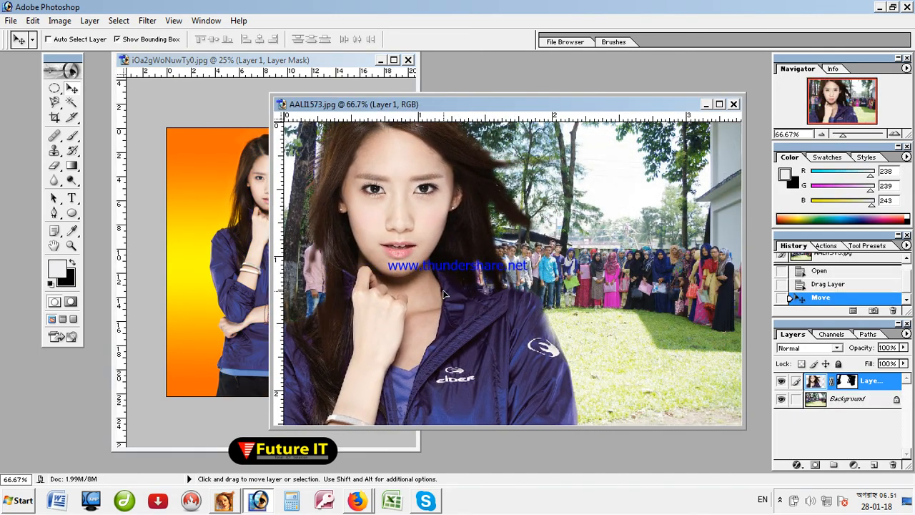
- Revert AALI1573.jpg to its Open history state, and link Layer 1 copy to Layer 1 in the portrait document
left_click_drag(454, 286, 523, 288)
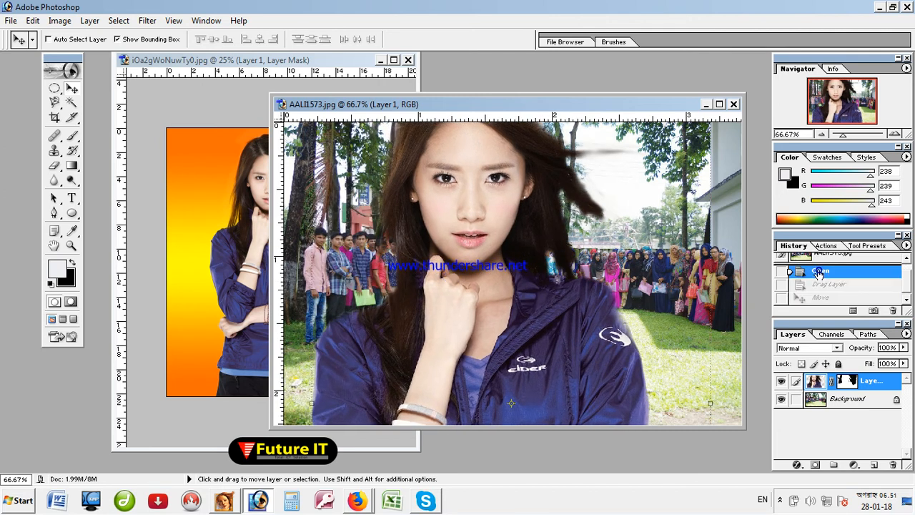
left_click(818, 272)
left_click(257, 285)
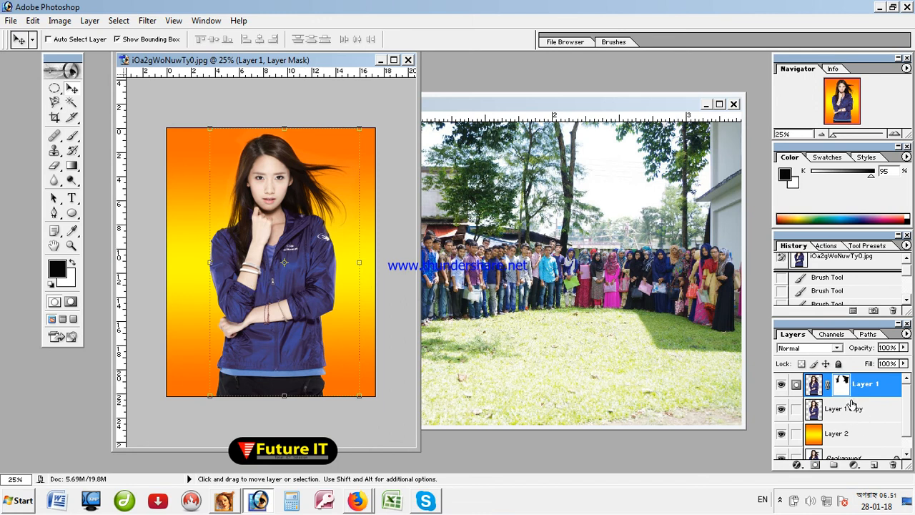
left_click(798, 411)
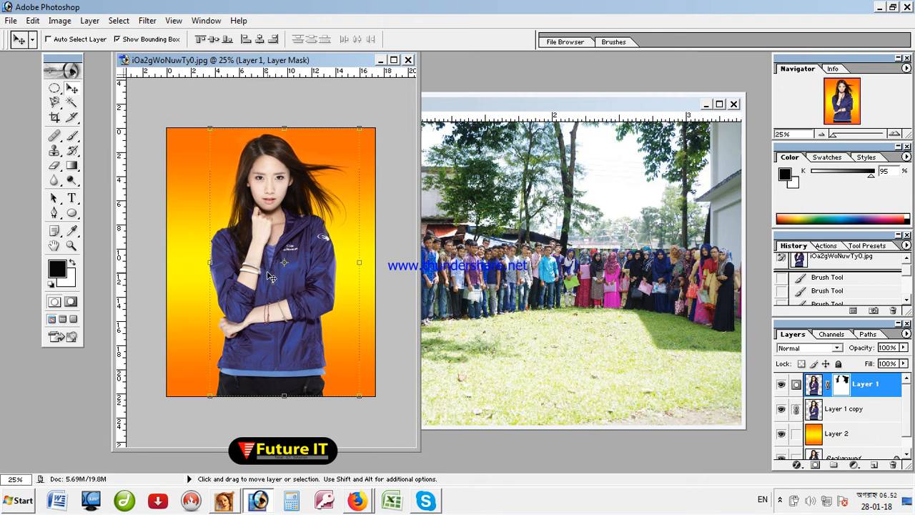
- Copy the linked woman layers into AALI1573.jpg and position them low enough that her whole head is inside the photo
left_click_drag(285, 263, 505, 300)
left_click_drag(523, 266, 444, 334)
left_click_drag(507, 203, 484, 291)
left_click_drag(484, 165, 510, 327)
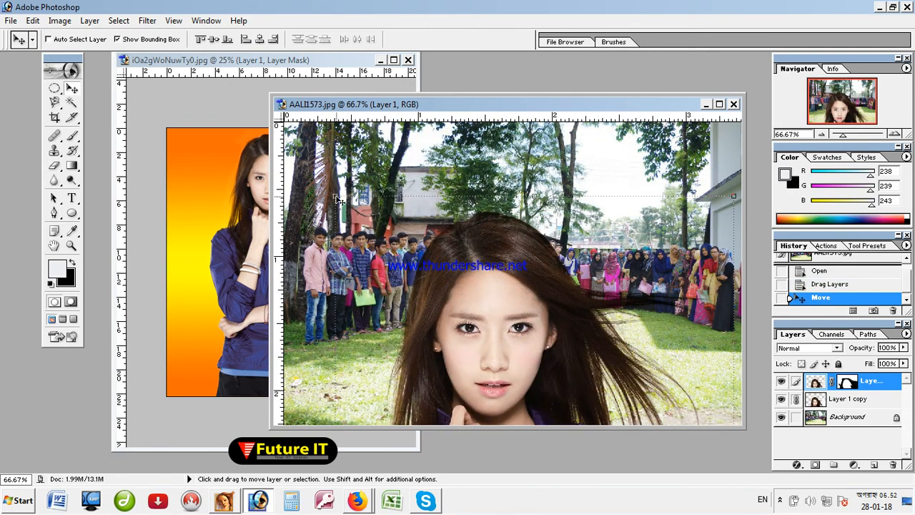
- Scale the linked woman layers to about 43.6% with Free Transform and place her right of the photo's centre
left_click_drag(332, 195, 429, 366)
left_click_drag(505, 386, 469, 191)
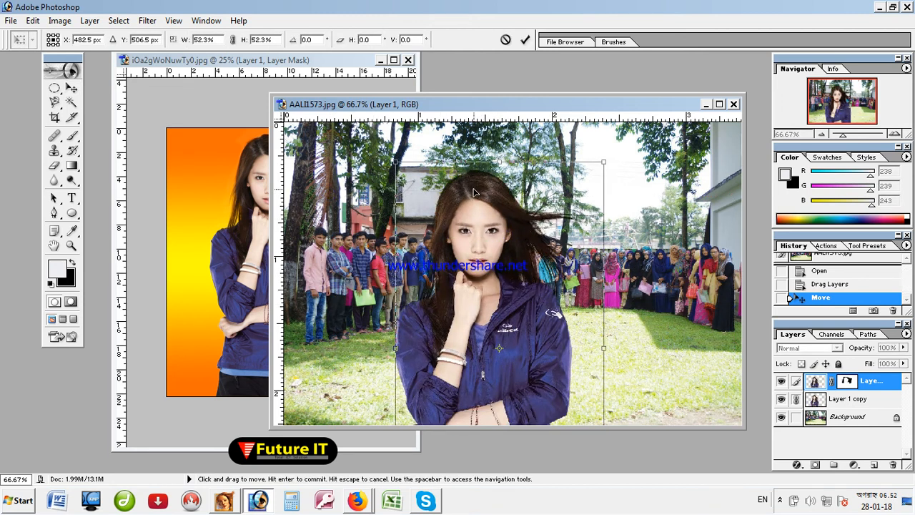
left_click_drag(395, 160, 438, 299)
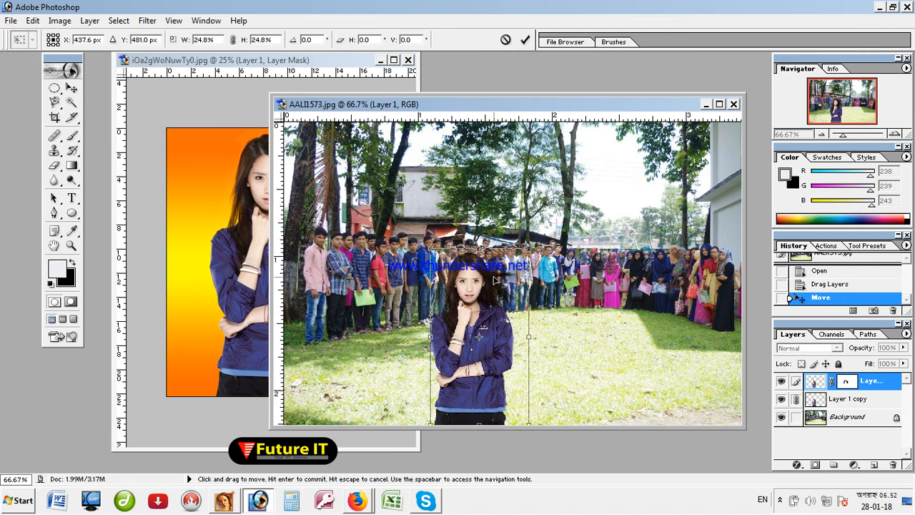
left_click_drag(529, 246, 602, 122)
left_click_drag(478, 259, 481, 258)
key("Return")
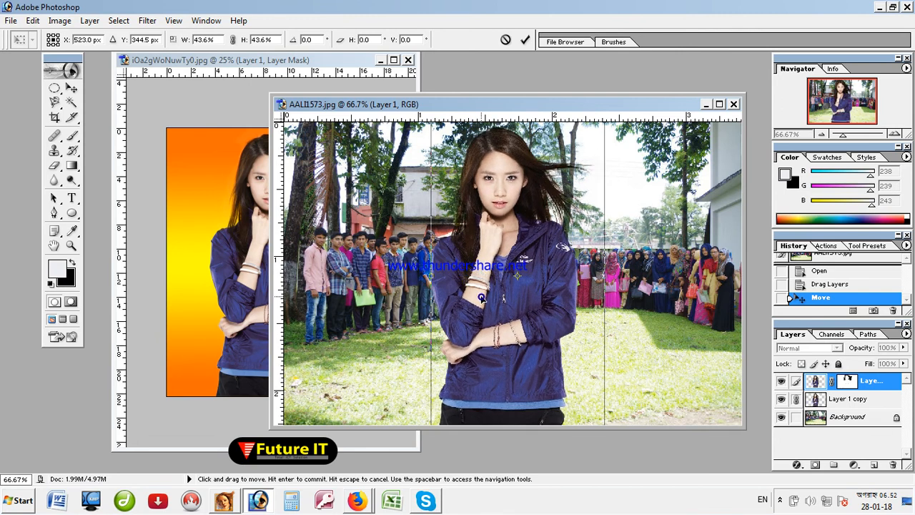
left_click_drag(483, 270, 524, 266)
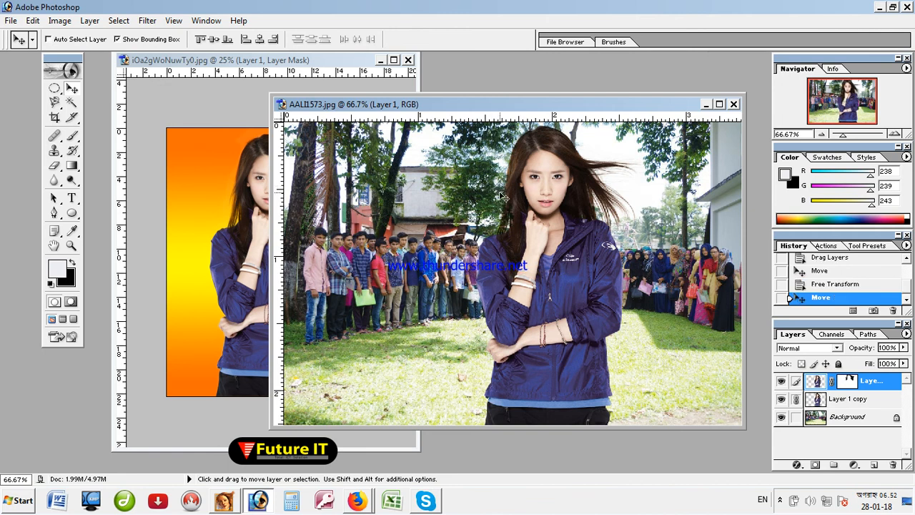
- Scale the woman down further to about 82.1% and reposition her so her waist meets the photo's lower edge
left_click_drag(495, 189, 496, 215)
left_click_drag(476, 145, 491, 173)
left_click_drag(526, 326, 540, 343)
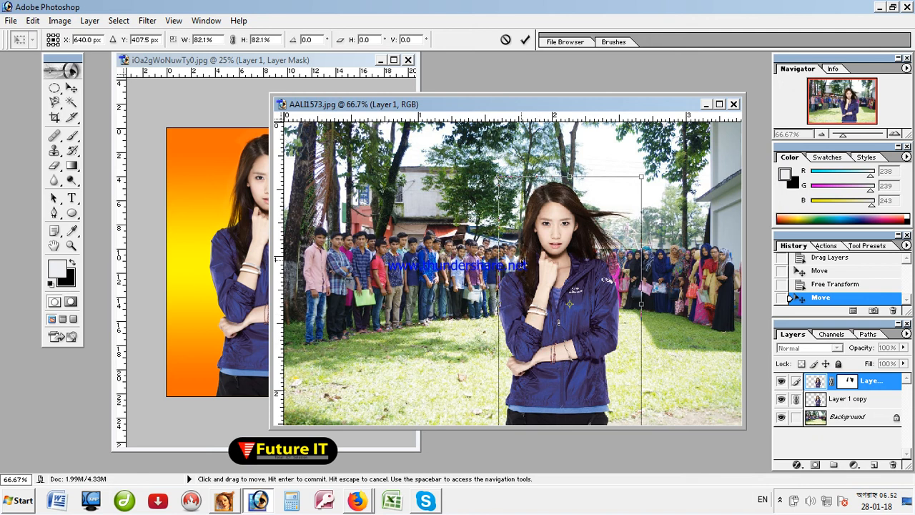
key("Return")
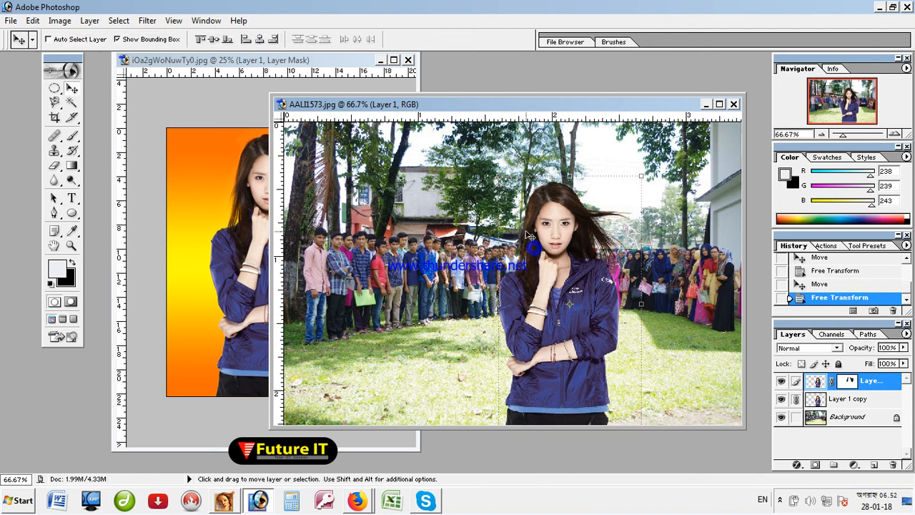
- Enlarge the woman proportionally to about 110% and move her slightly upward
key("ctrl+t")
left_click_drag(499, 175, 489, 164)
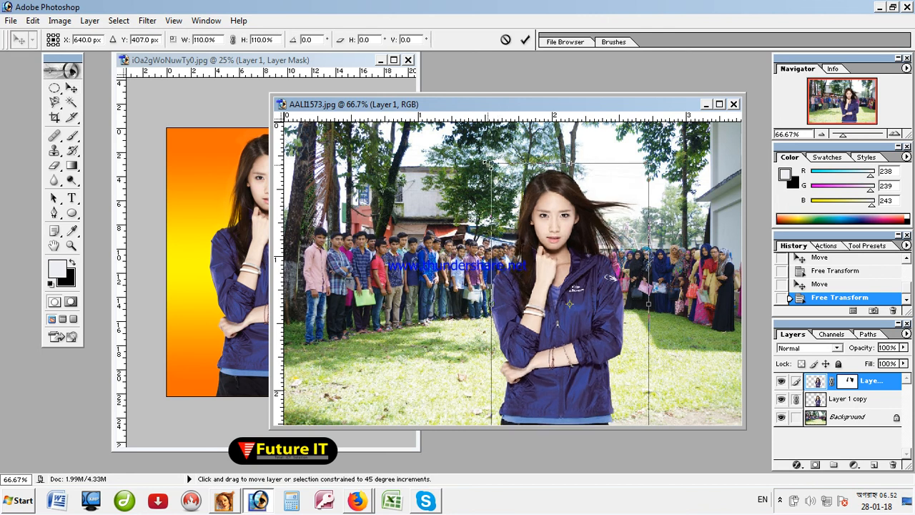
key("Return")
mouse_move(538, 302)
left_mouse_down()
mouse_move(534, 273)
mouse_move(537, 289)
left_mouse_up()
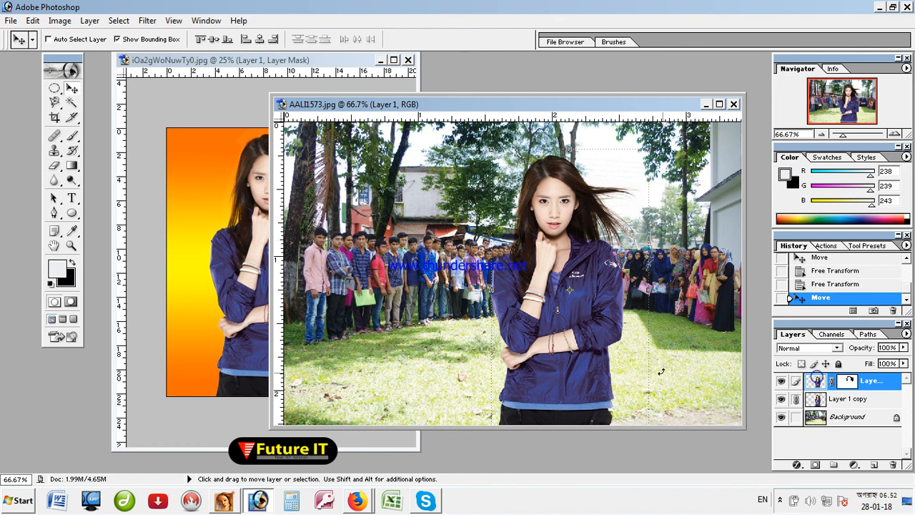
- Brighten Layer 1 slightly and set its contrast to about +4 with Brightness/Contrast
left_click(60, 20)
mouse_move(98, 54)
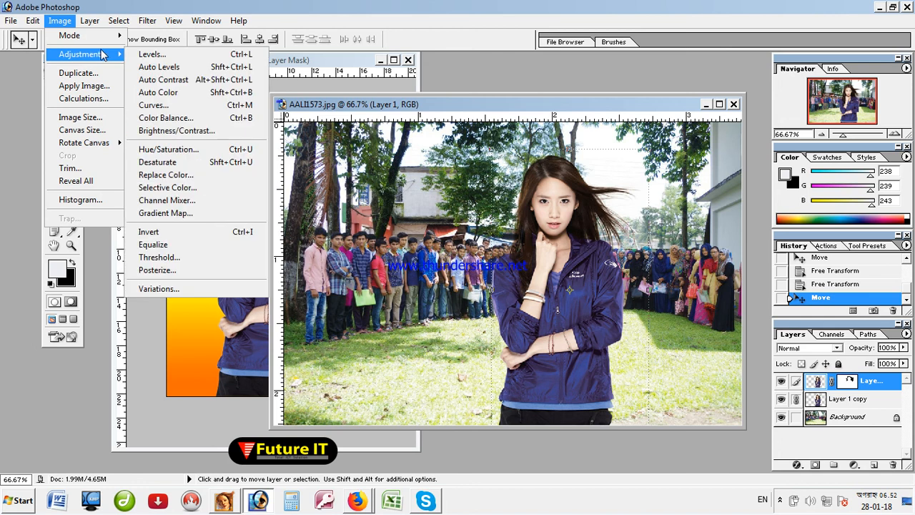
left_click(193, 133)
mouse_move(191, 167)
left_mouse_down()
mouse_move(204, 167)
mouse_move(179, 167)
mouse_move(199, 168)
left_mouse_up()
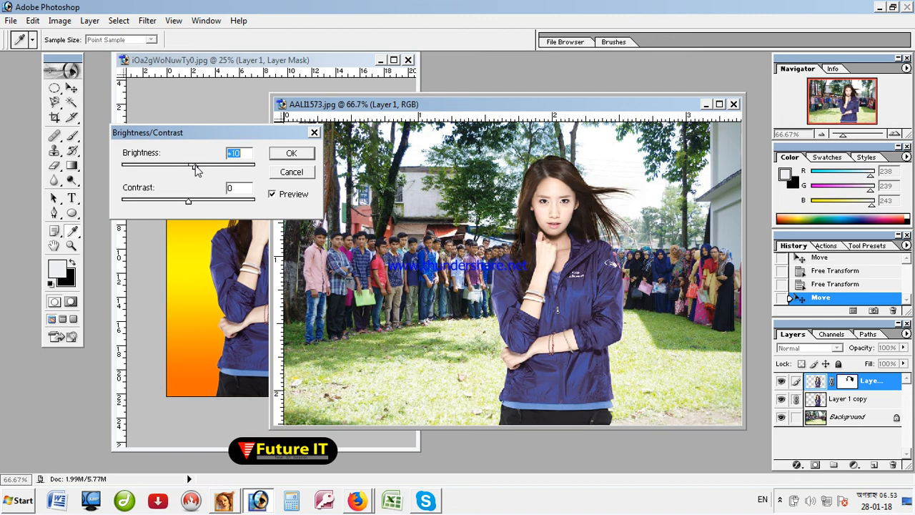
left_click_drag(188, 205, 196, 207)
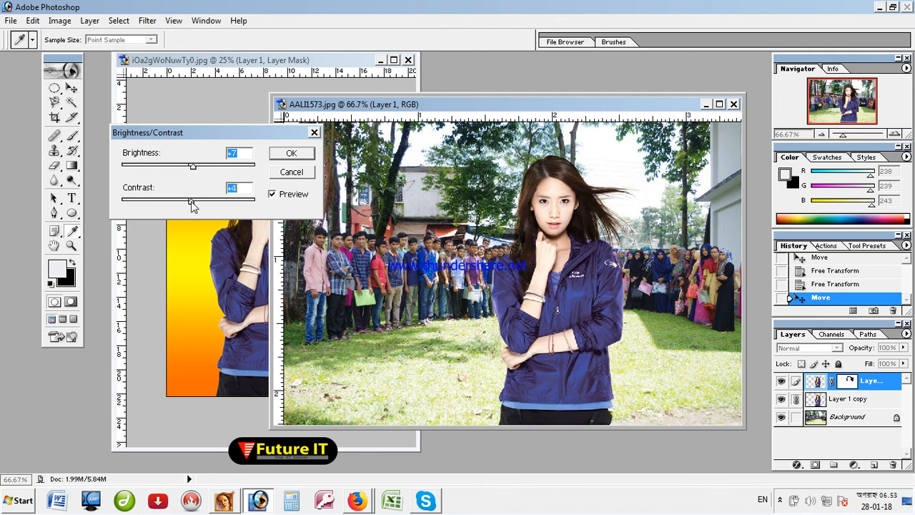
left_click_drag(193, 167, 191, 167)
left_click(291, 153)
- Adjust Layer 1 with Hue/Saturation, setting hue to +5, saturation to +5 and lightness to -4
left_click(60, 21)
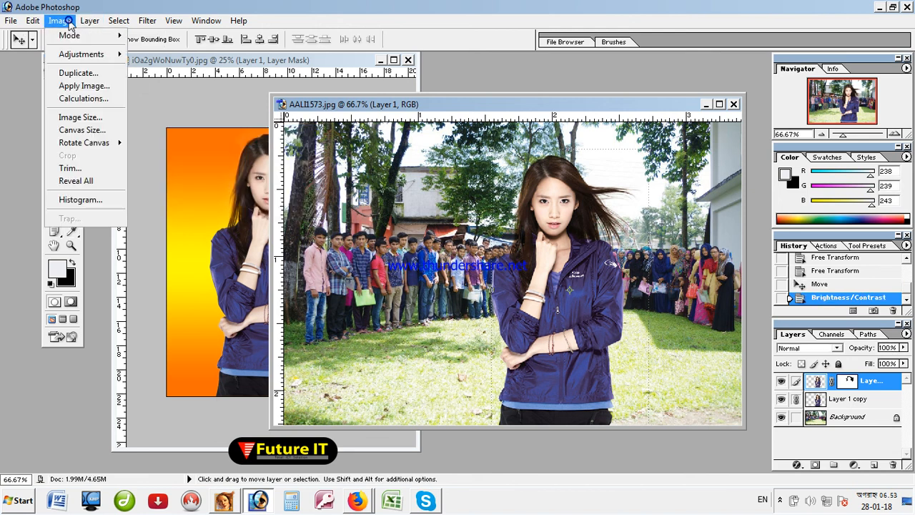
mouse_move(86, 54)
left_click(178, 149)
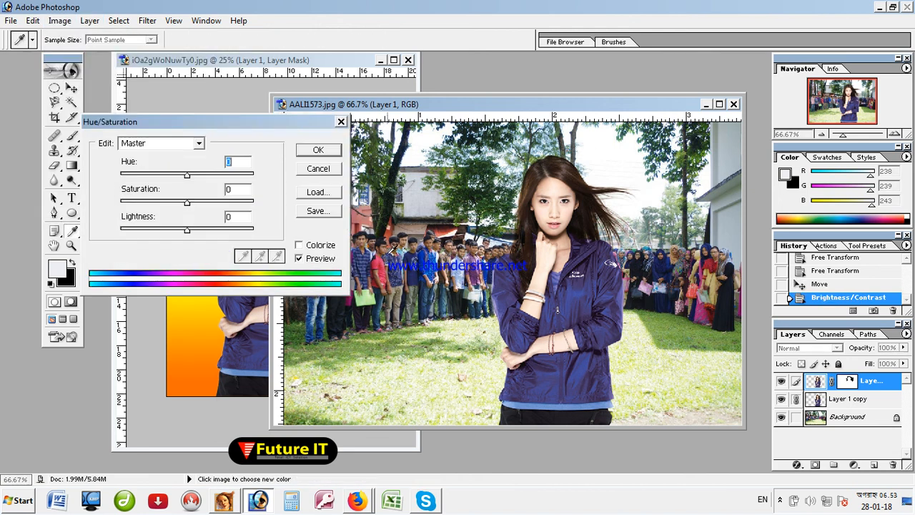
left_click_drag(187, 176, 187, 234)
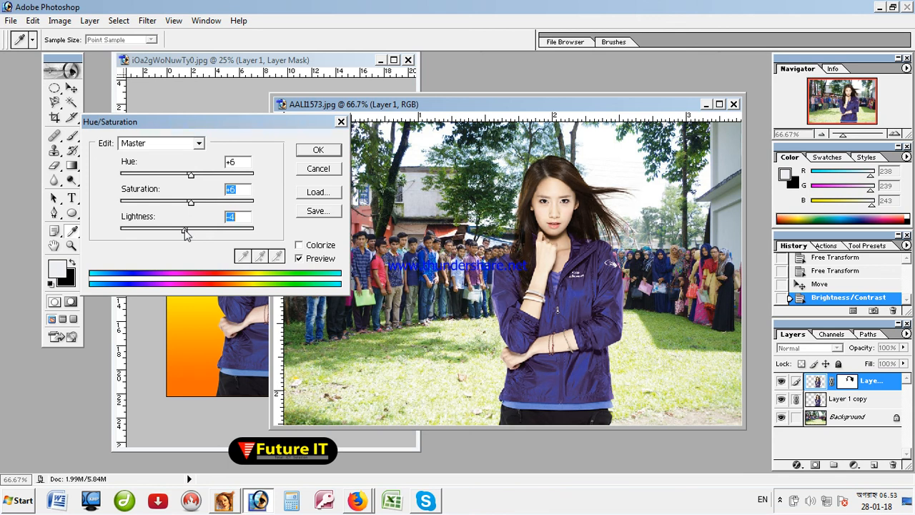
left_click_drag(190, 202, 189, 174)
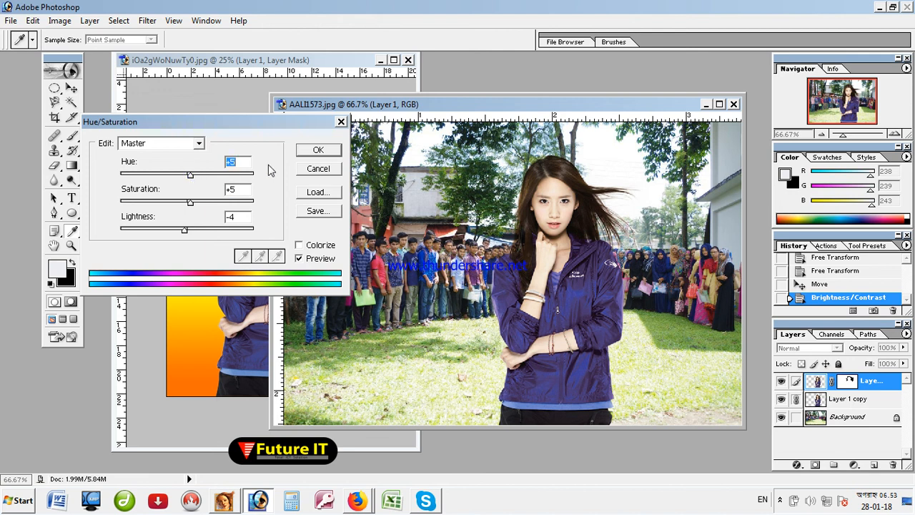
left_click(318, 150)
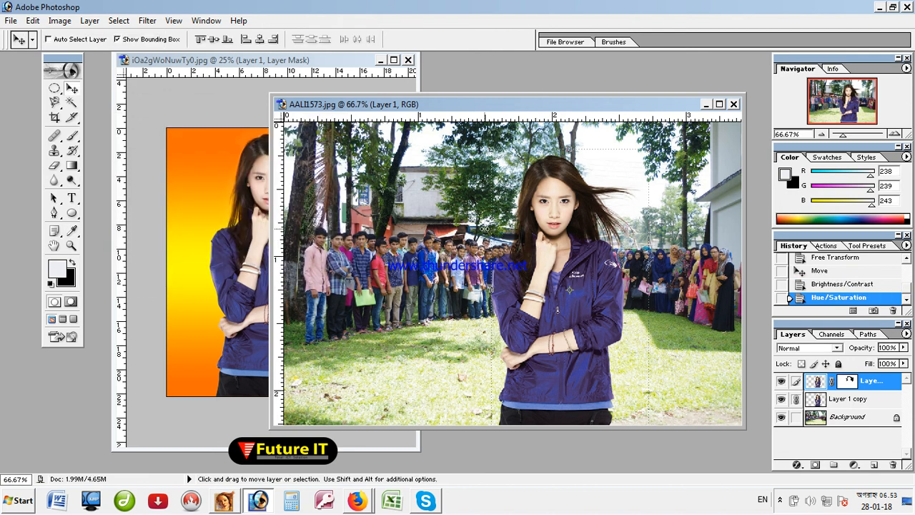
- Save the composite in FFOutput as the JPEG AALI1573 copy.jpg at quality 10 with Baseline ("Standard") format
left_click(11, 20)
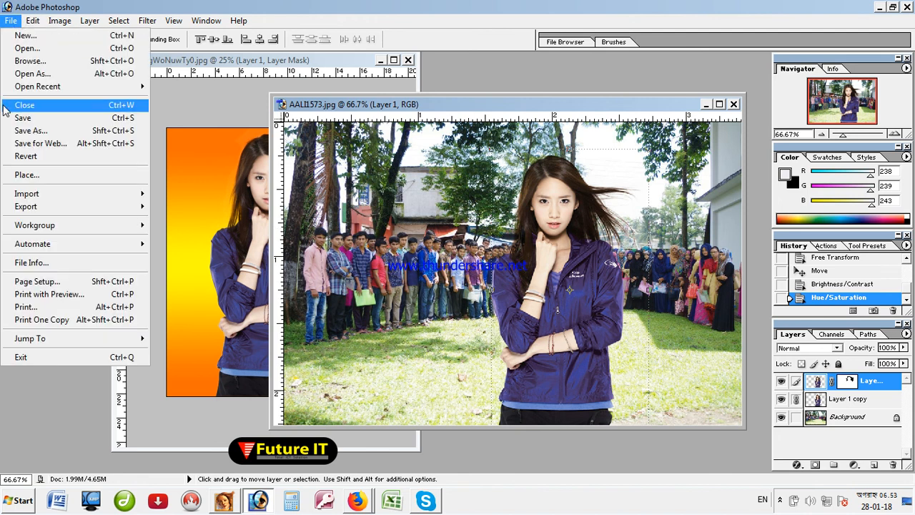
left_click(32, 130)
left_click(429, 294)
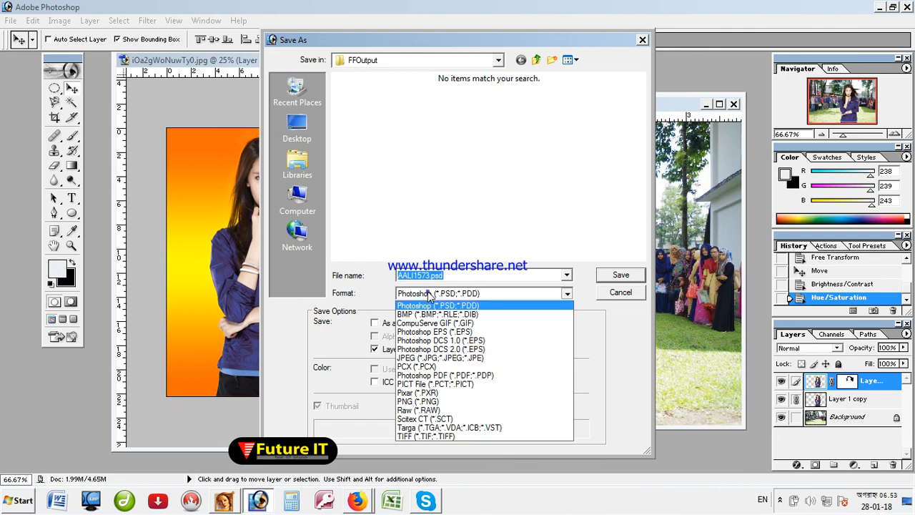
left_click(464, 357)
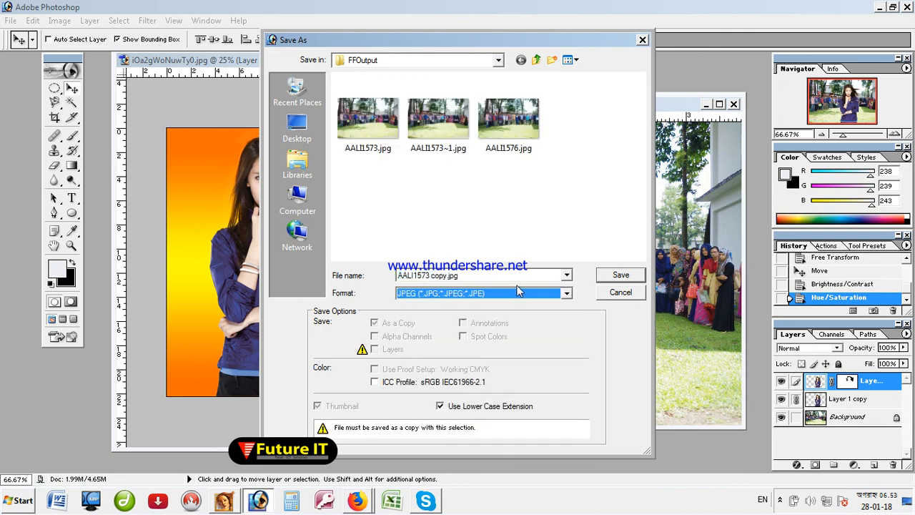
left_click(613, 274)
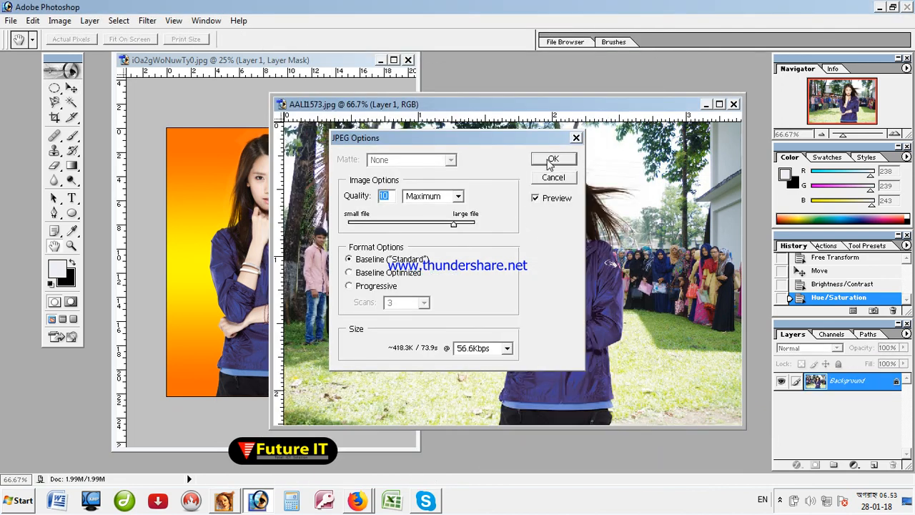
left_click(552, 160)
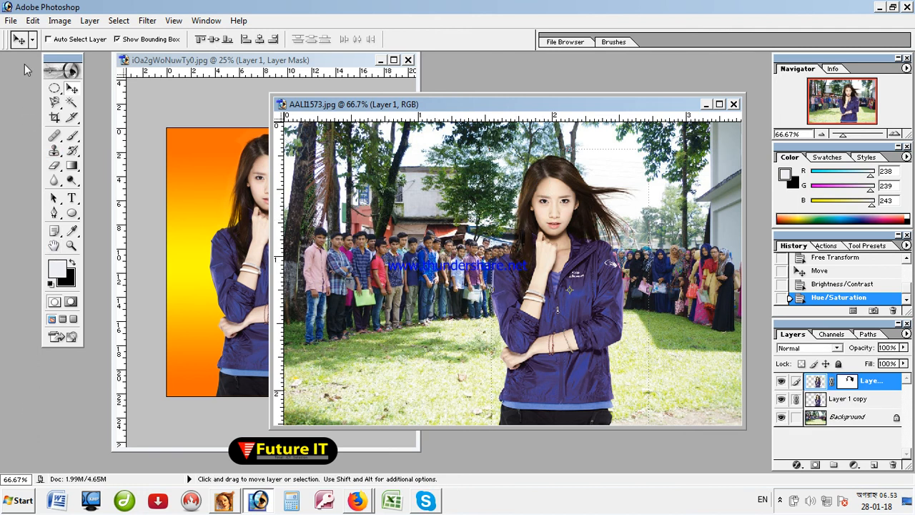
- Switch to Windows Explorer and open the FFOutput folder in the Documents library
key("super")
left_click(214, 233)
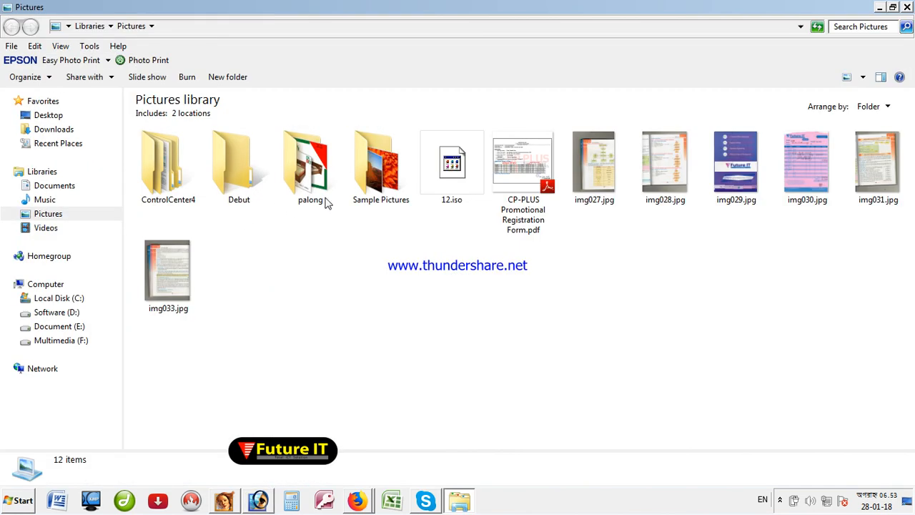
left_click(45, 199)
left_click(48, 213)
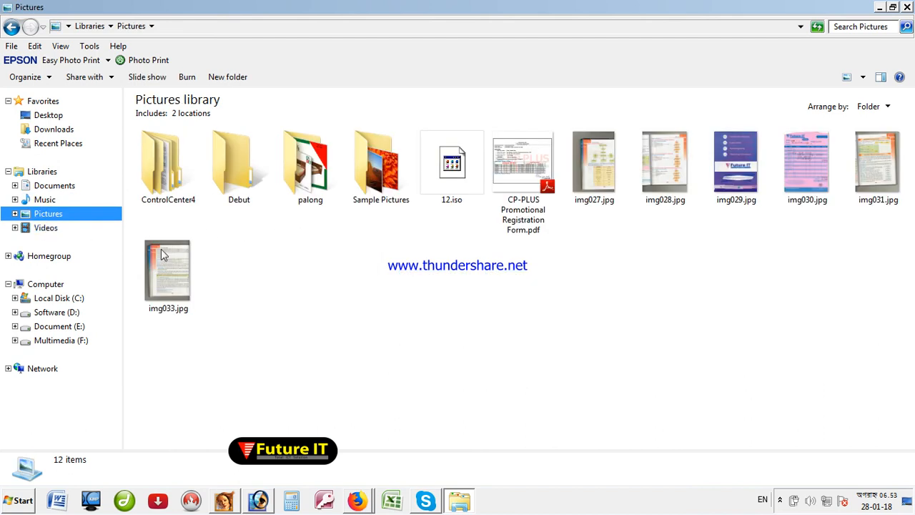
left_click(43, 228)
left_click(42, 173)
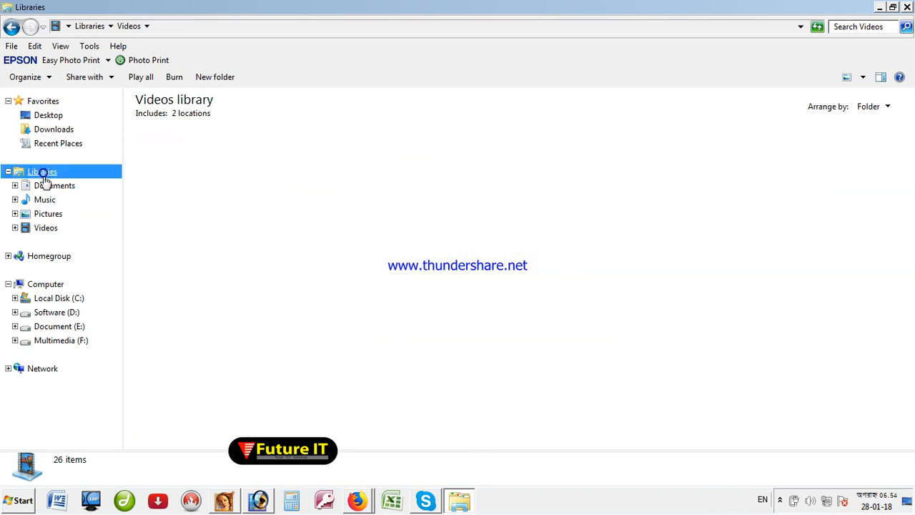
left_click(45, 185)
double_click(158, 179)
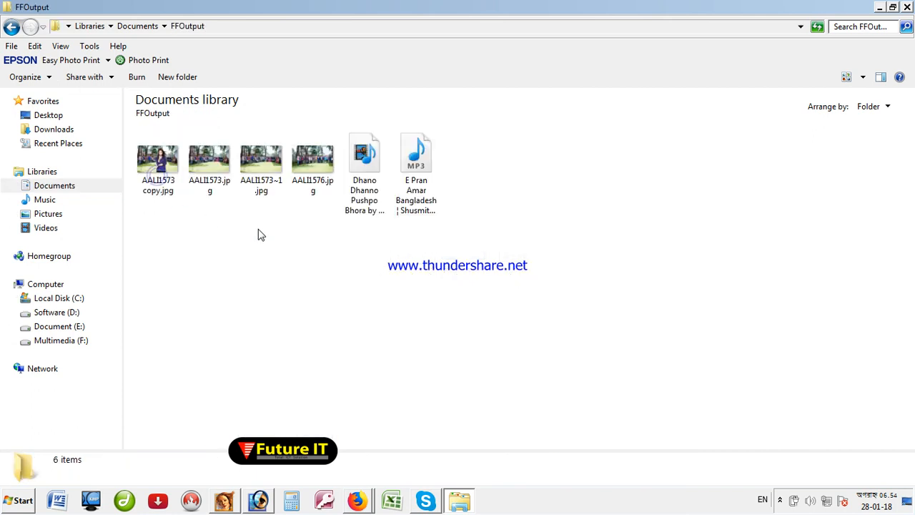
- Preview AALI1573 copy.jpg in Windows Photo Viewer, examine the cut-out edges up close and in full view, and close the viewer
left_click(157, 161)
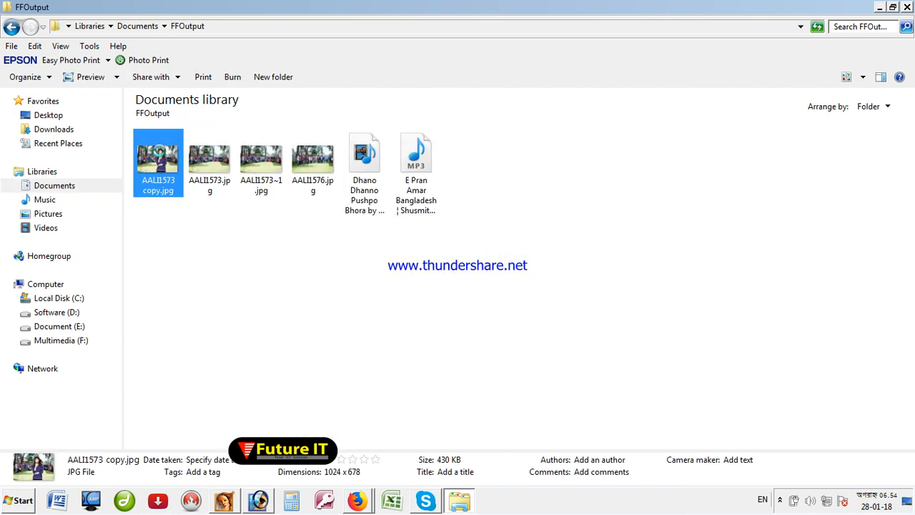
right_click(153, 148)
left_click(199, 48)
scroll(404, 308, "up", 5)
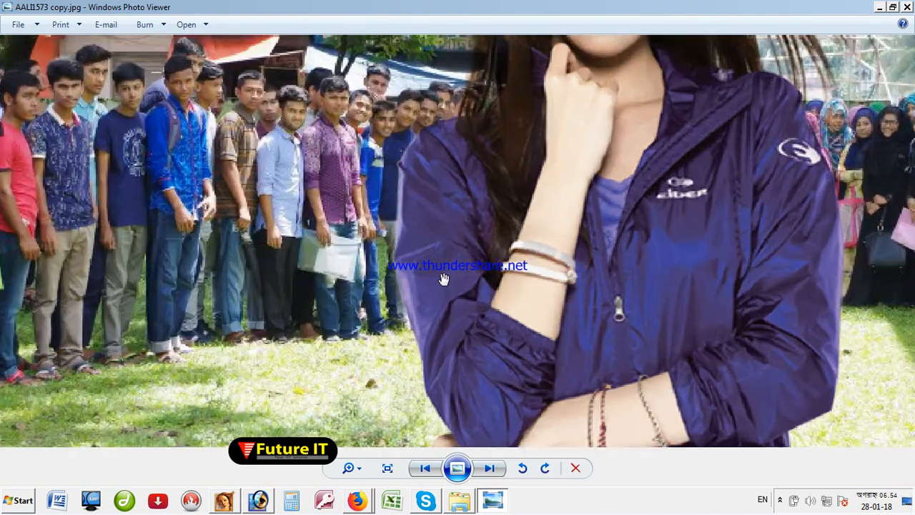
scroll(454, 309, "down", 5)
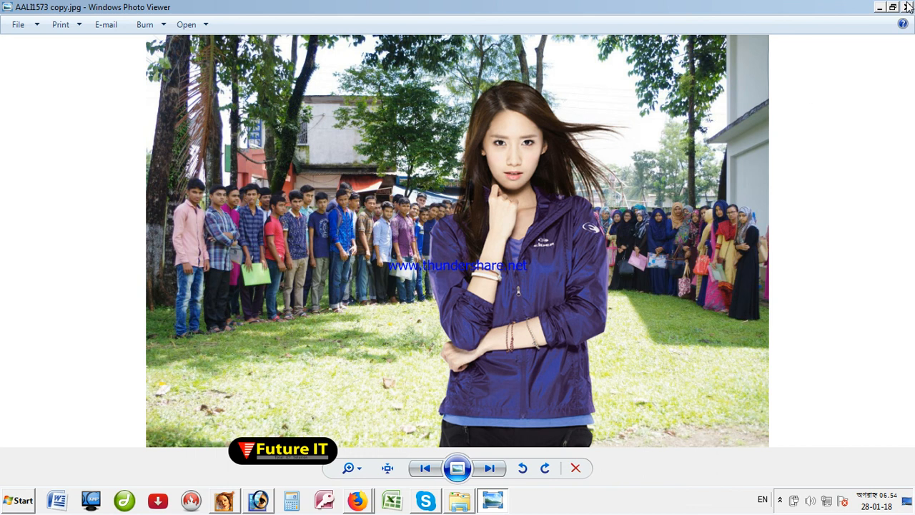
left_click(908, 7)
- Minimise the Explorer and Skype windows to return to the composite in Photoshop
left_click(426, 498)
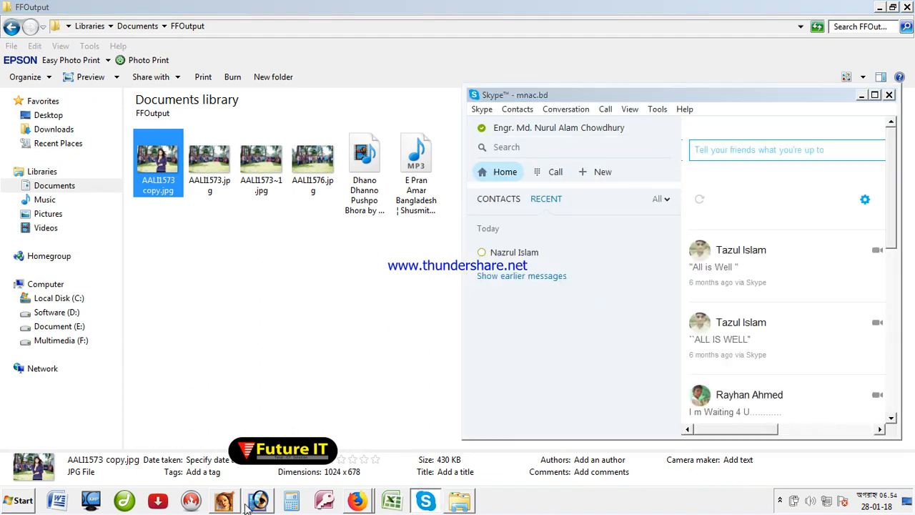
left_click(780, 500)
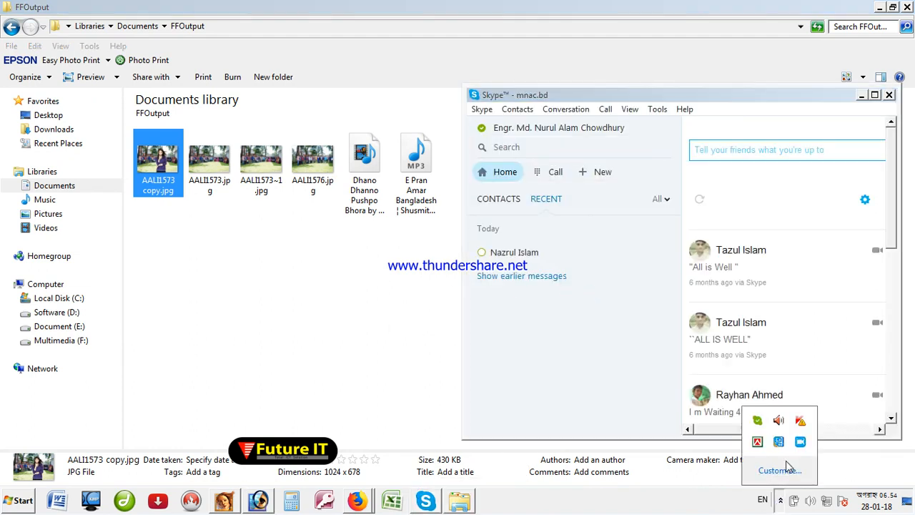
left_click(314, 368)
left_click(882, 9)
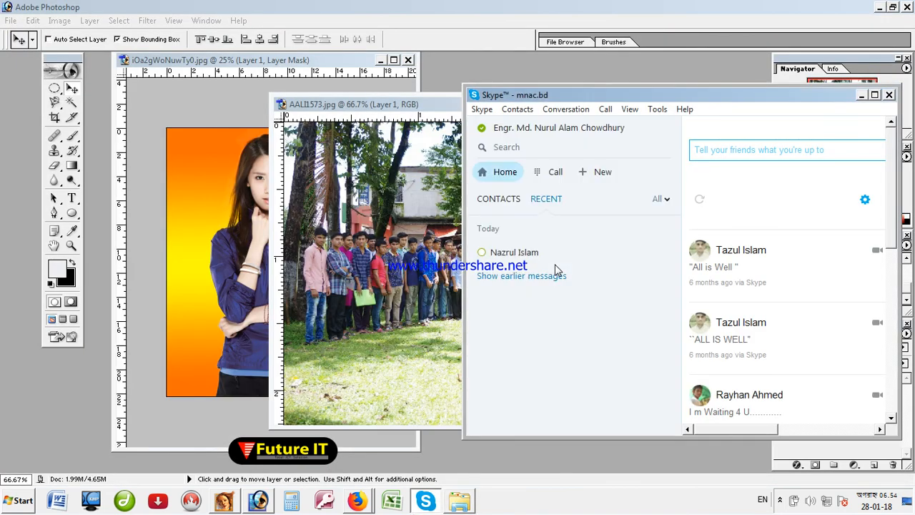
left_click(862, 95)
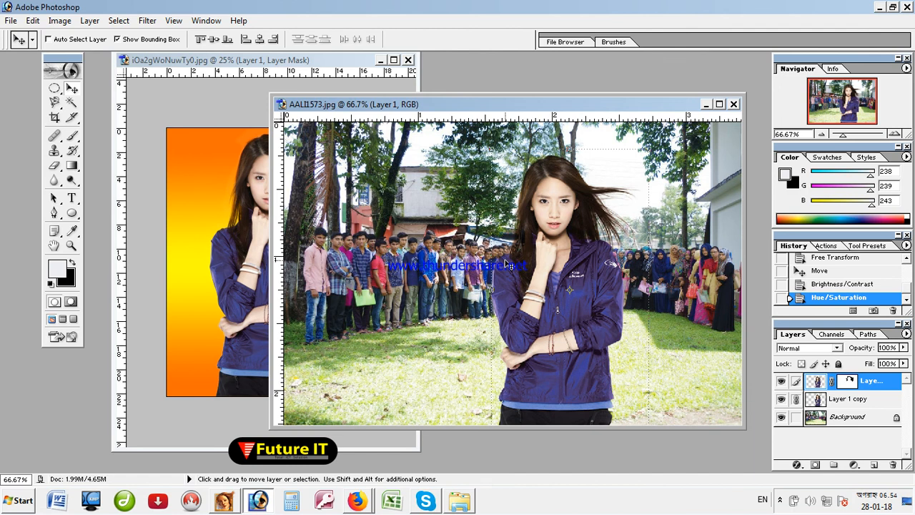
left_click(780, 500)
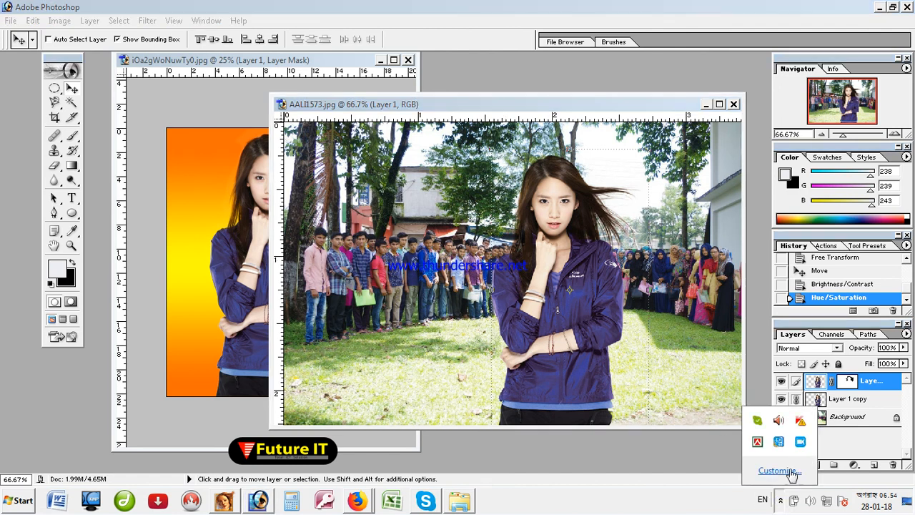
left_click(800, 442)
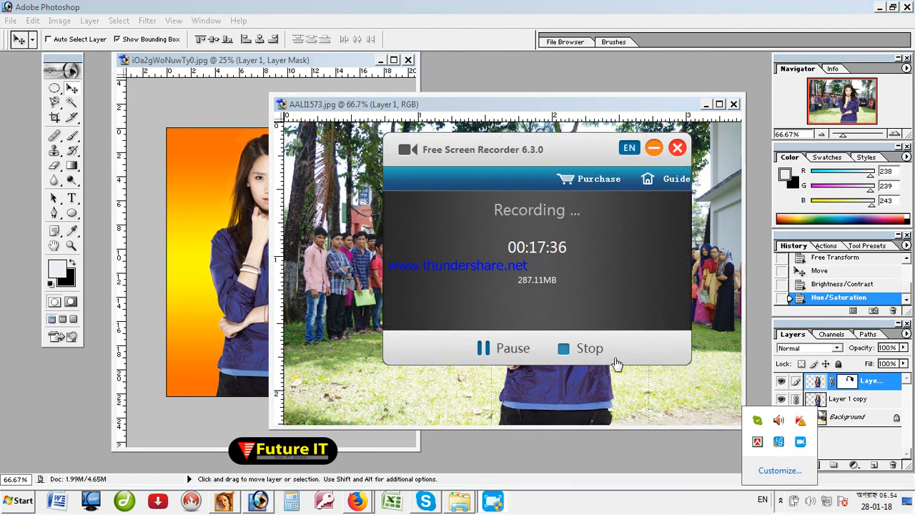